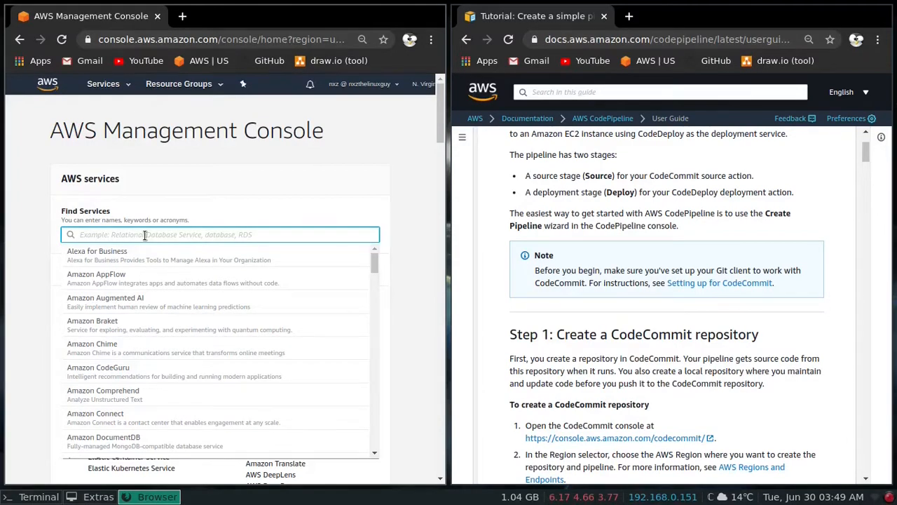
- Open the CodeCommit service through the console's service search and create a repository named MyDemoRepo
text(codecommit)
key(Return)
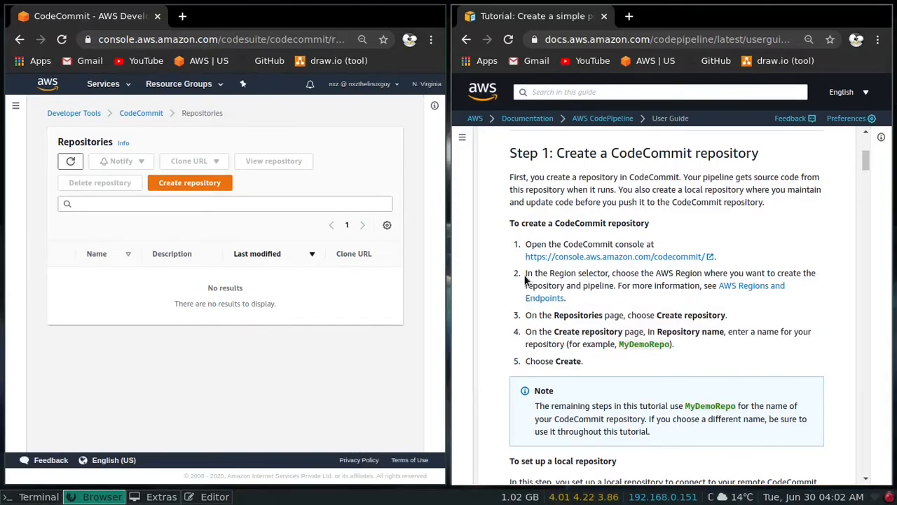
click(287, 180)
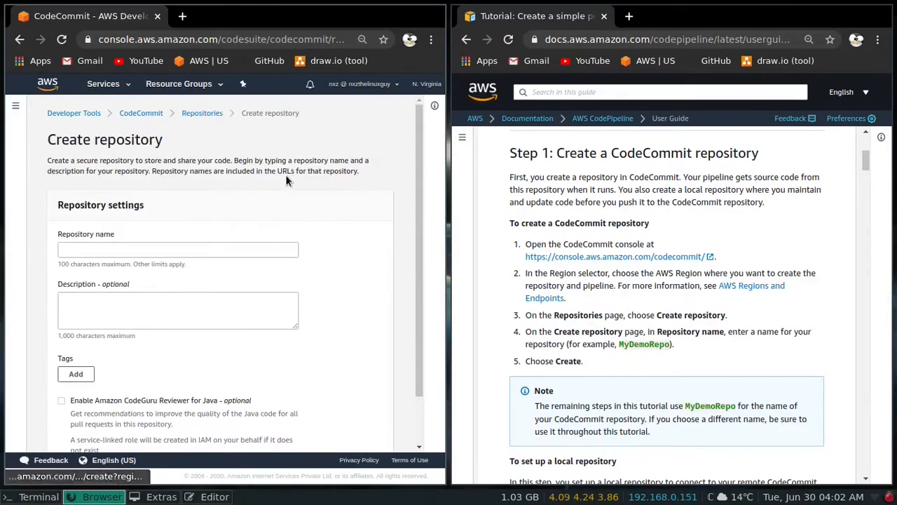
click(155, 251)
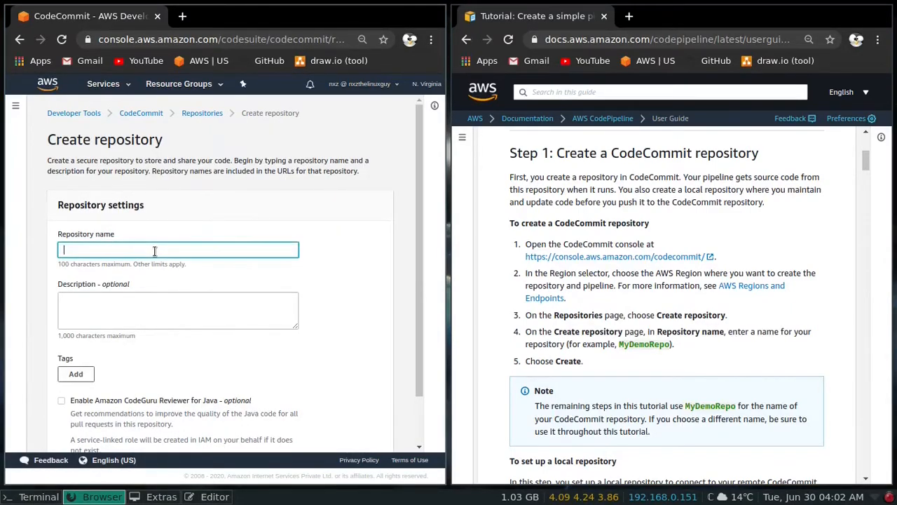
text(MyDemoRepo)
scroll(357, 417, down, 2)
click(361, 432)
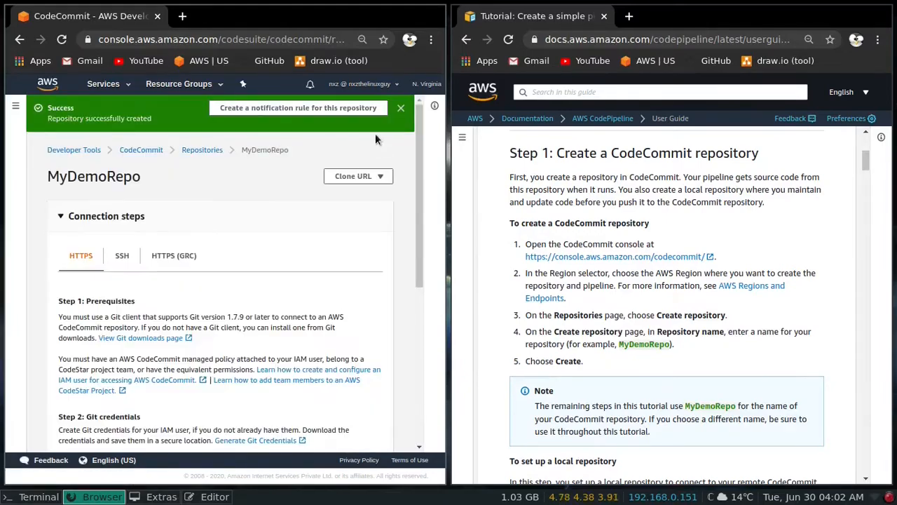
click(400, 111)
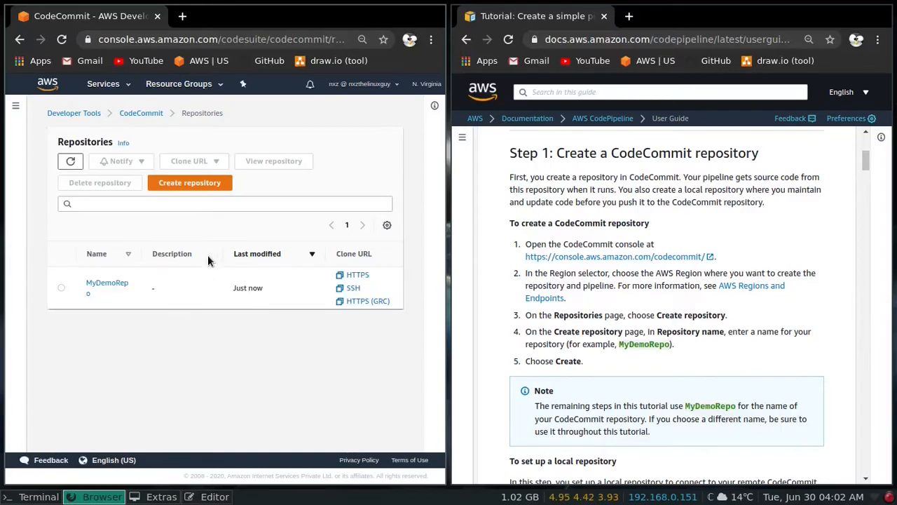
- Copy the SSH clone URL of MyDemoRepo from the repositories list
click(352, 287)
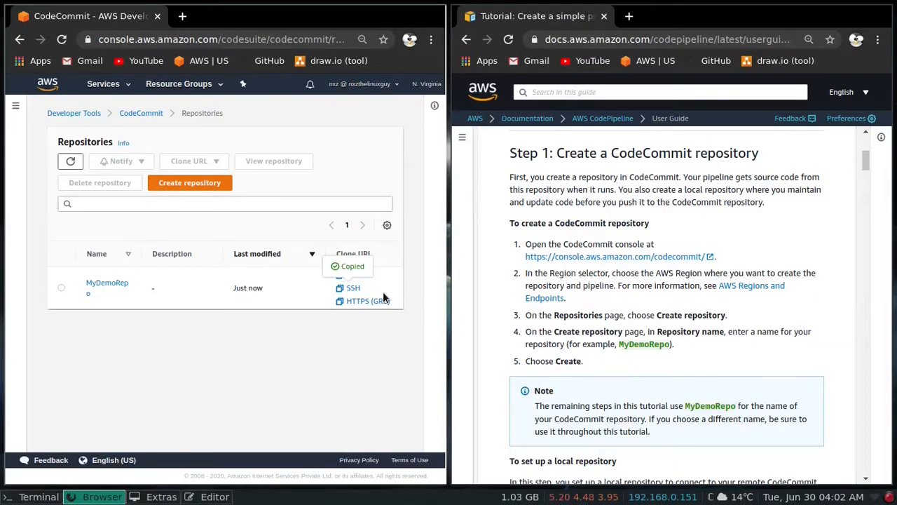
key(super+Return)
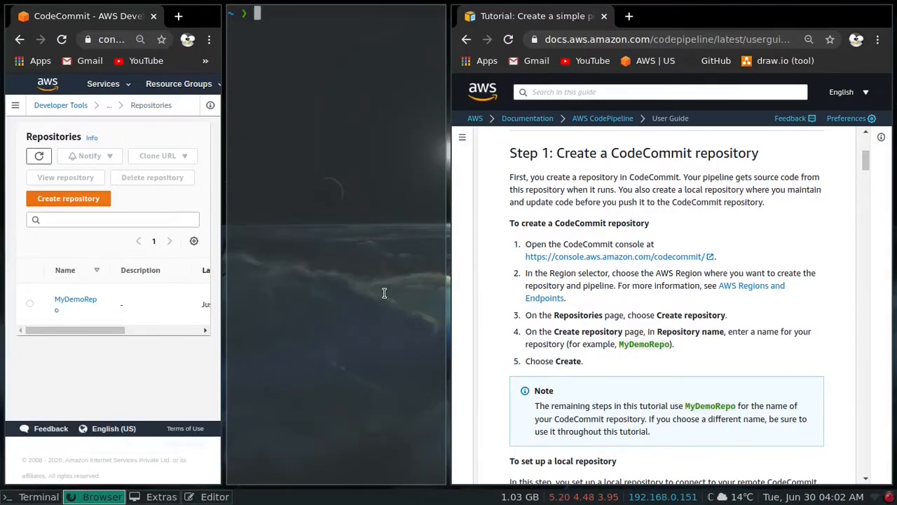
key(super+shift+q)
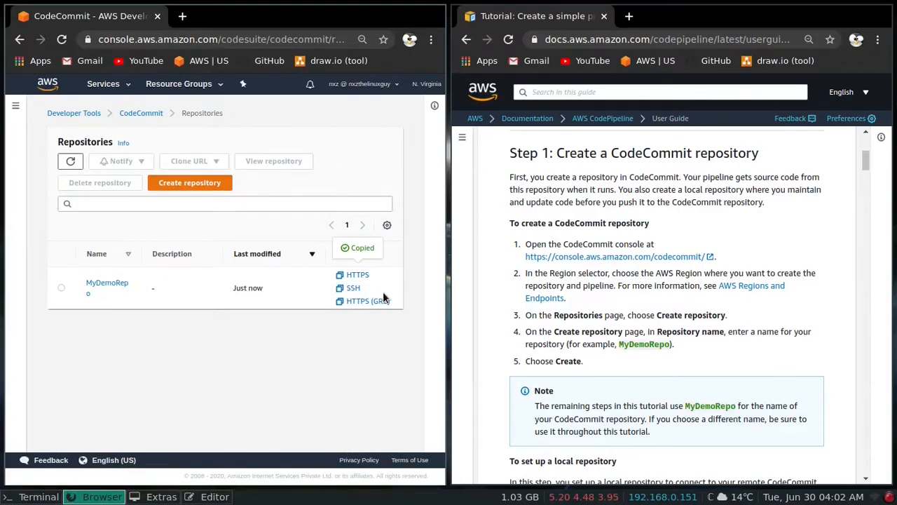
- Open a terminal below the console window, change to the play directory and list its contents
key(super+Return)
text(cd pla)
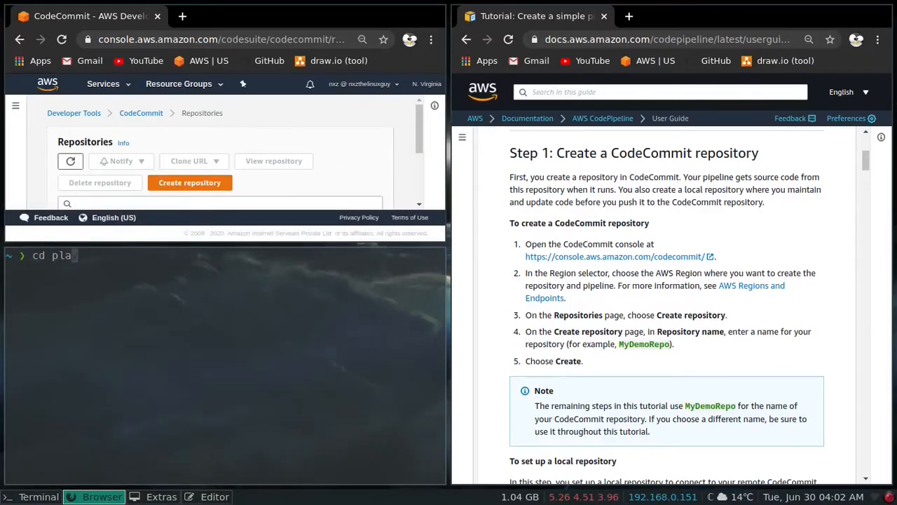
key(Return)
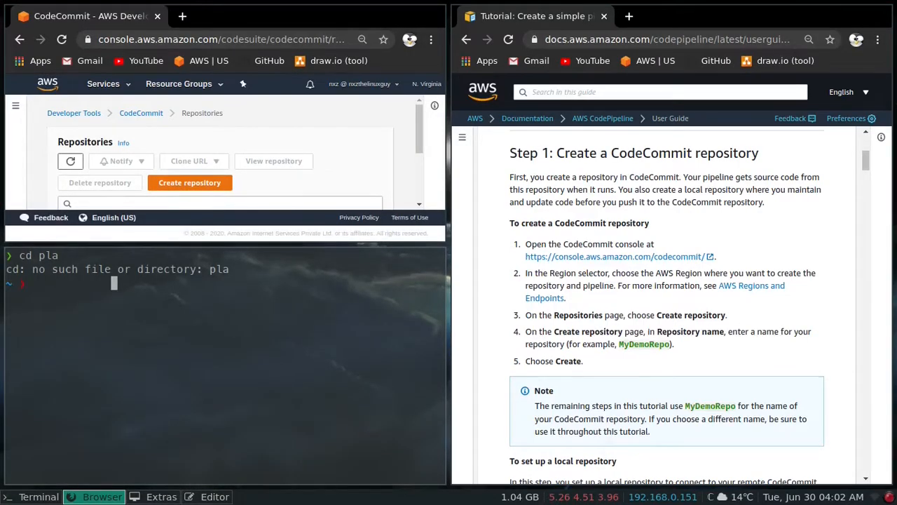
text(cd pla)
key(Tab)
key(Return)
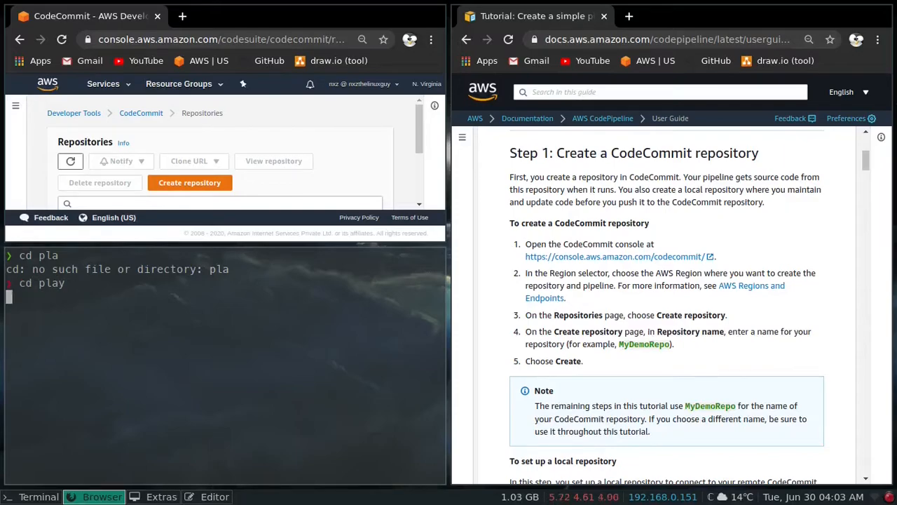
key(ctrl+l)
text(ls)
key(Return)
- Clone MyDemoRepo over SSH with git clone ssh://git-codecommit.us-east-1.amazonaws.com/v1/repos/MyDemoRepo
key(Return)
text(git clone)
key(BackSpace)
key(BackSpace)
text(ne)
key(Right)
key(Return)
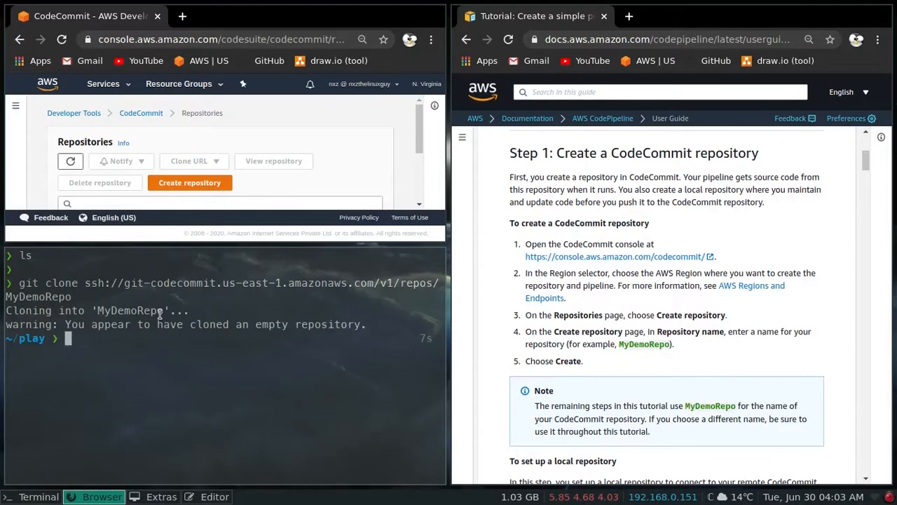
- Change into the cloned MyDemoRepo directory and list its contents
key(ctrl+l)
text(ls)
key(Return)
text(cd My)
key(Tab)
key(Return)
key(ctrl+l)
text(ls)
key(Return)
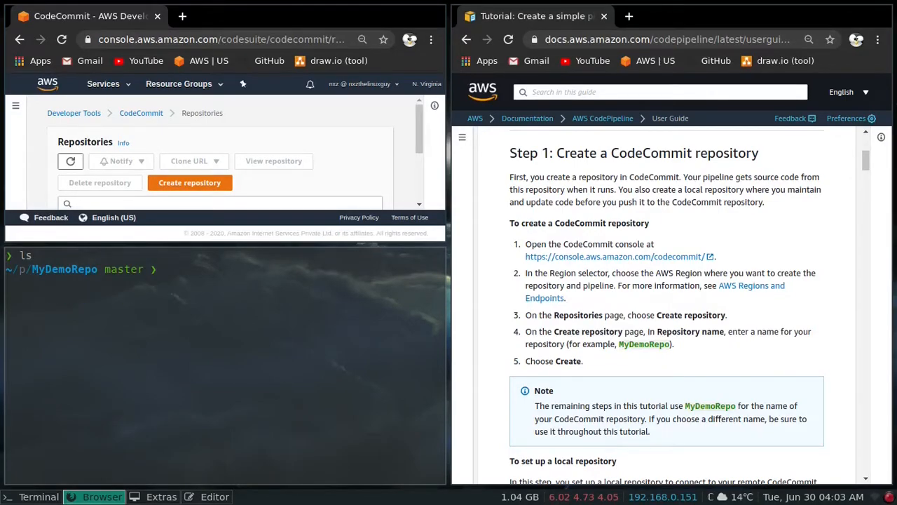
- Copy the download link of SampleApp_Linux.zip from Step 2 of the tutorial
scroll(553, 239, down, 10)
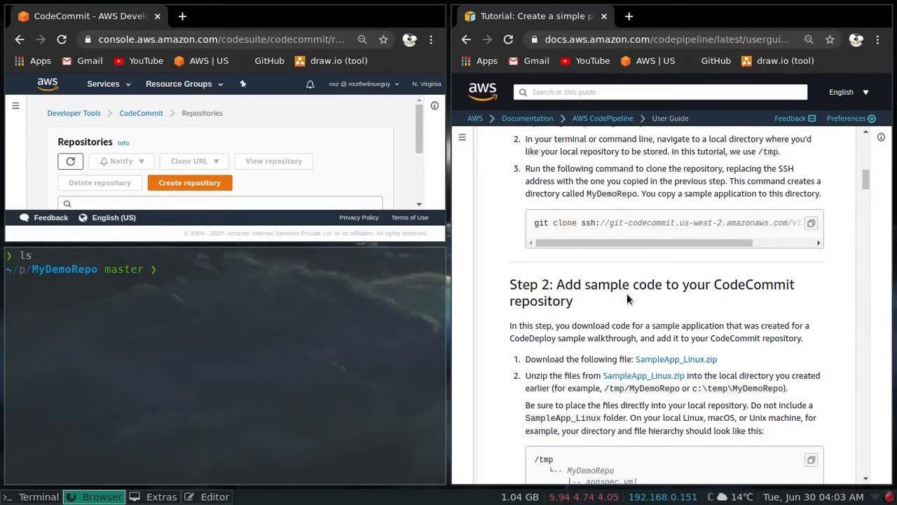
scroll(639, 287, down, 4)
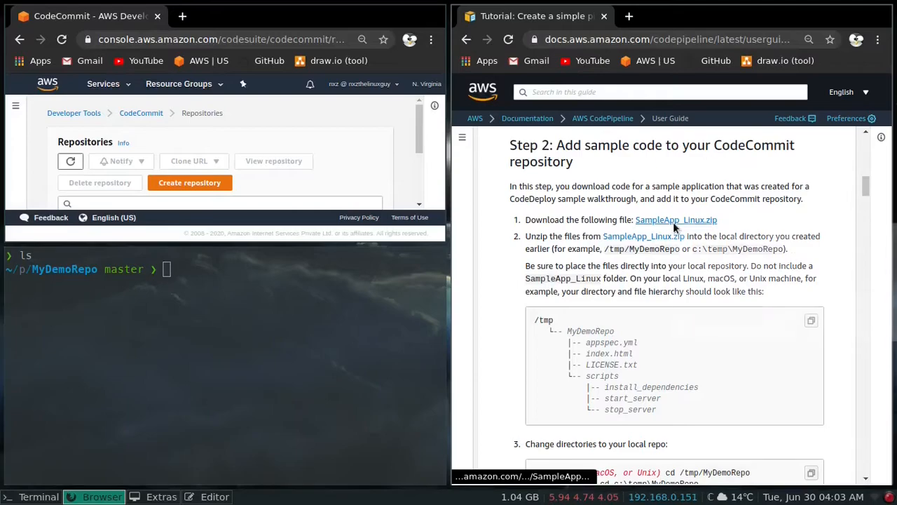
right_click(673, 222)
click(713, 311)
- Move the terminal back up to the play directory and list its contents
click(176, 350)
text(cd ..)
key(Return)
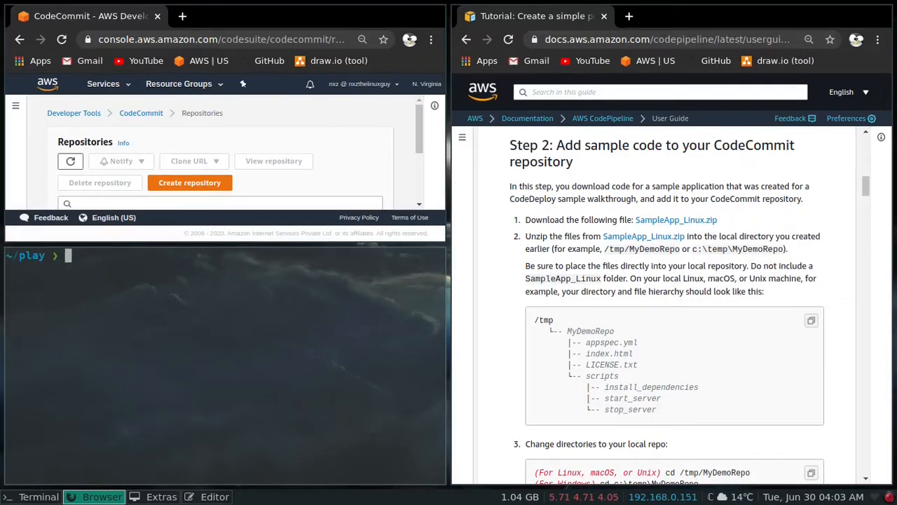
key(ctrl+l)
text(ls)
key(Return)
- Download SampleApp_Linux.zip into the play directory with wget using the copied link, and list the directory
text(wget)
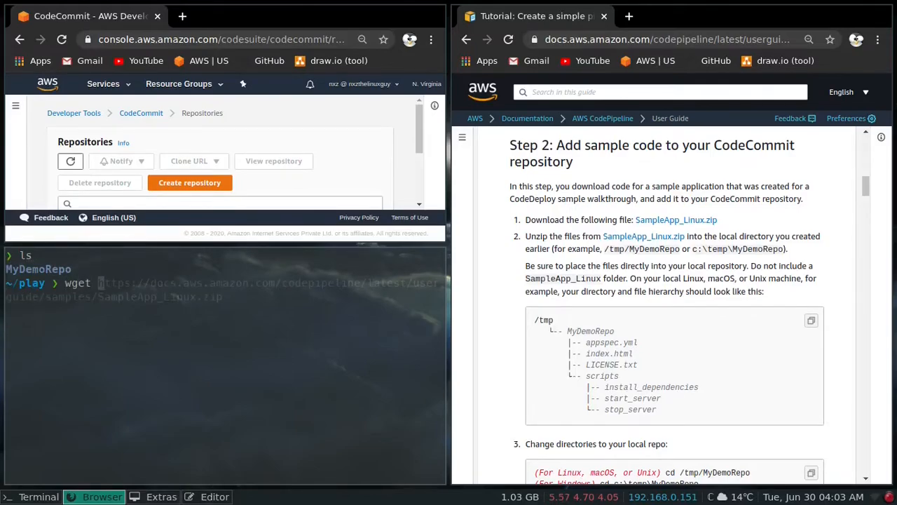
key(ctrl+shift+v)
key(Return)
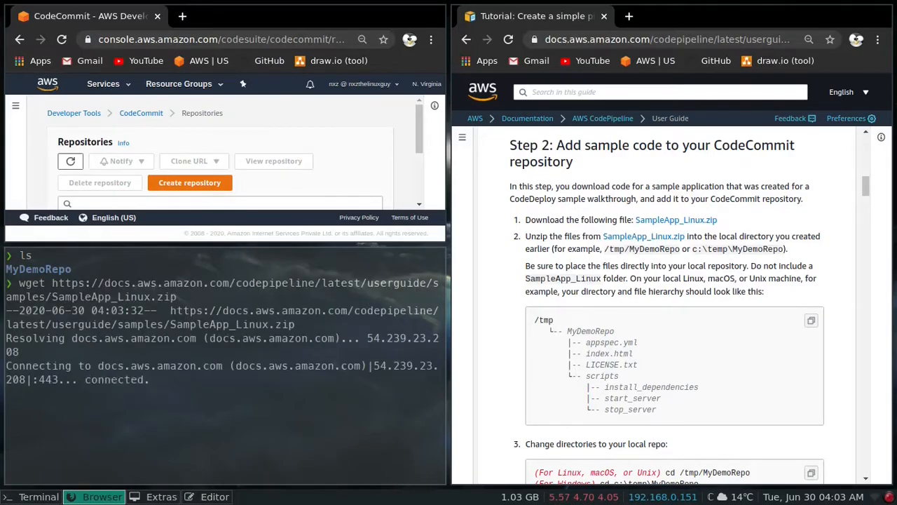
key(ctrl+l)
text(ls)
key(Return)
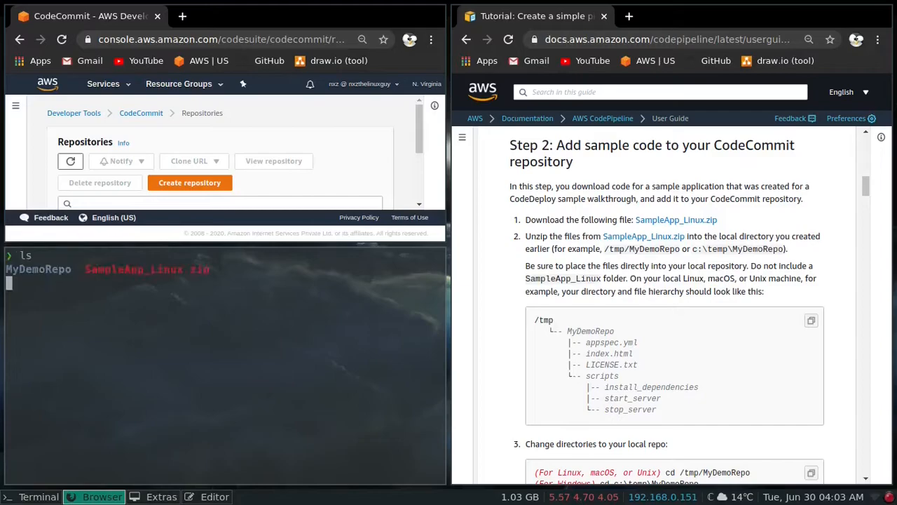
- Change into MyDemoRepo and unzip ../SampleApp_Linux.zip directly into it
text(cd m)
key(Tab)
key(Return)
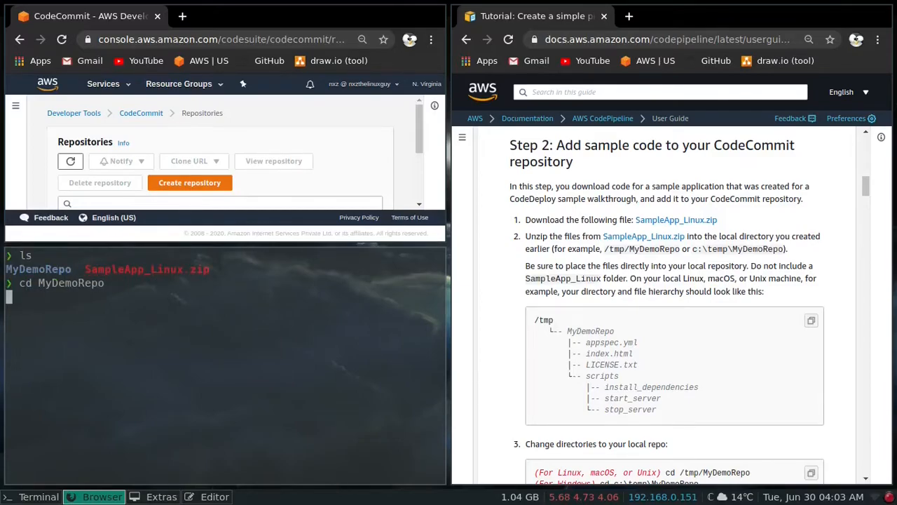
text(unzip .)
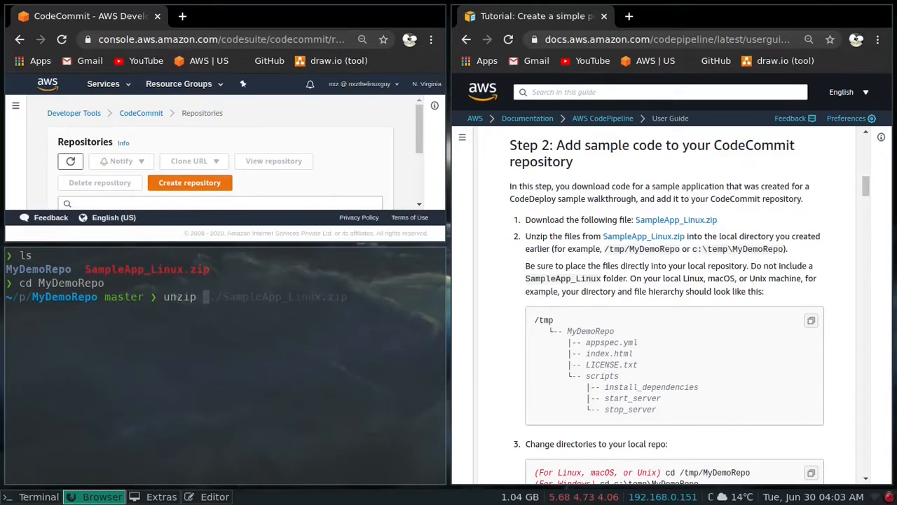
text(./)
key(Tab)
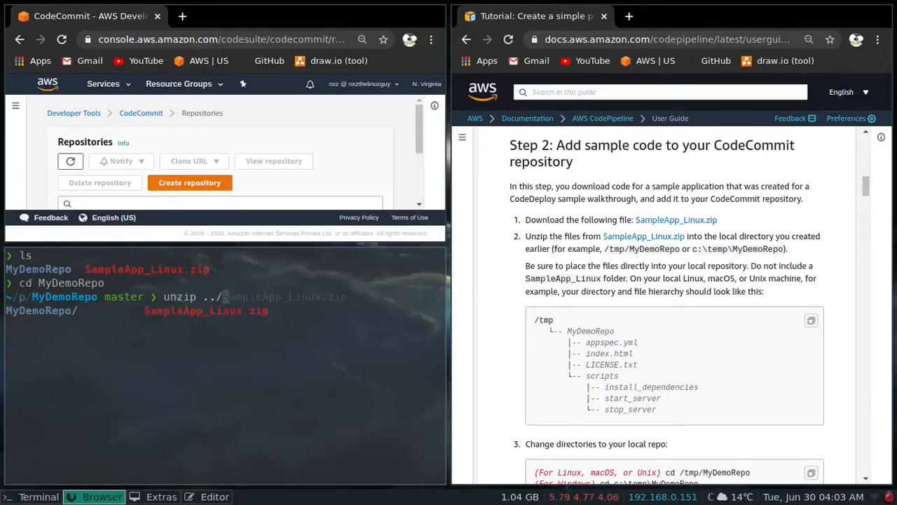
text(S)
key(Tab)
key(Return)
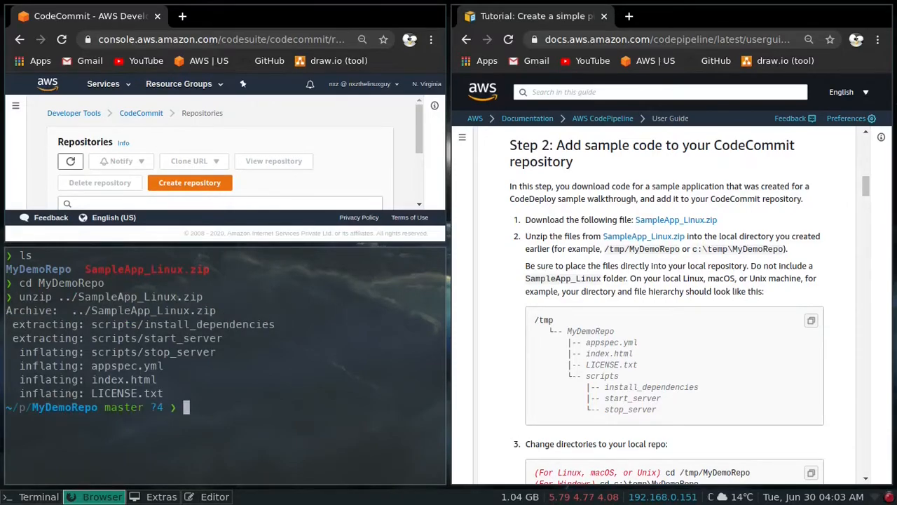
- List the extracted files in MyDemoRepo with the terminal full screen and examine the file names and scripts folder
key(ctrl+l)
text(ls)
key(Return)
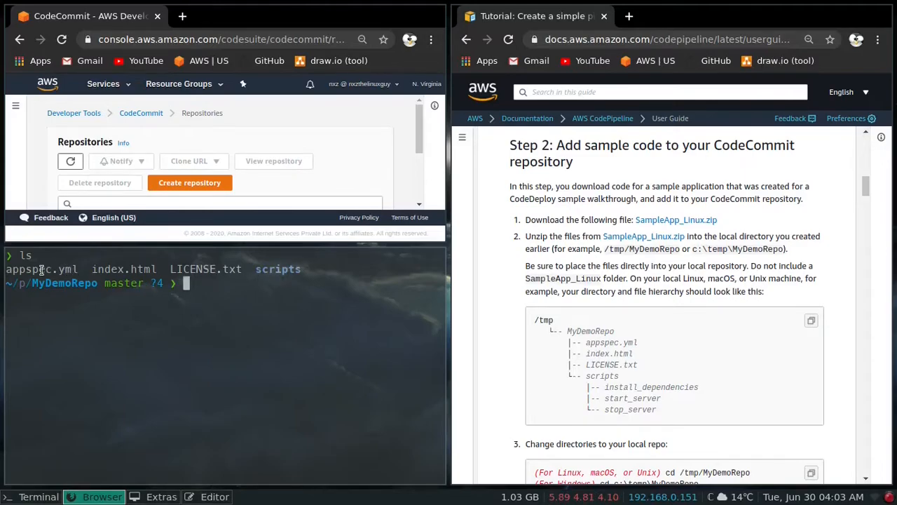
drag(58, 270, 151, 270)
click(182, 283)
key(super+f)
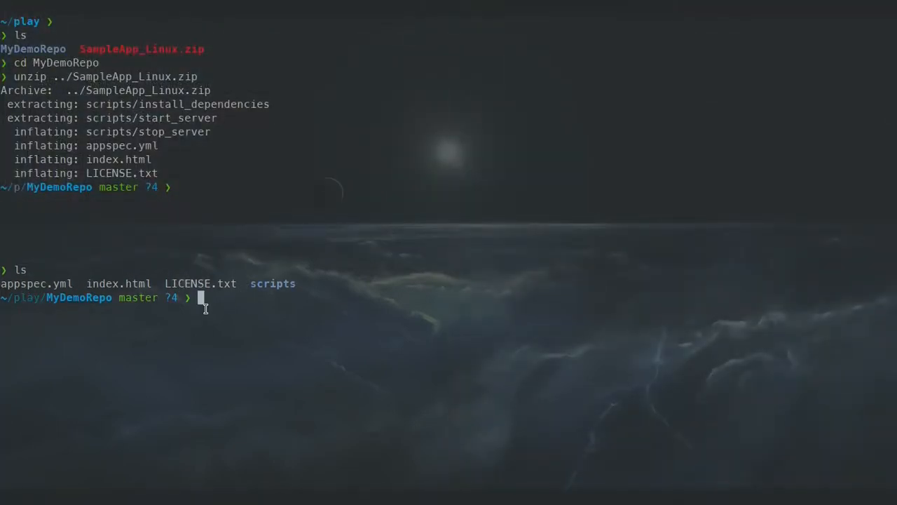
key(ctrl+l)
text(ls)
key(Return)
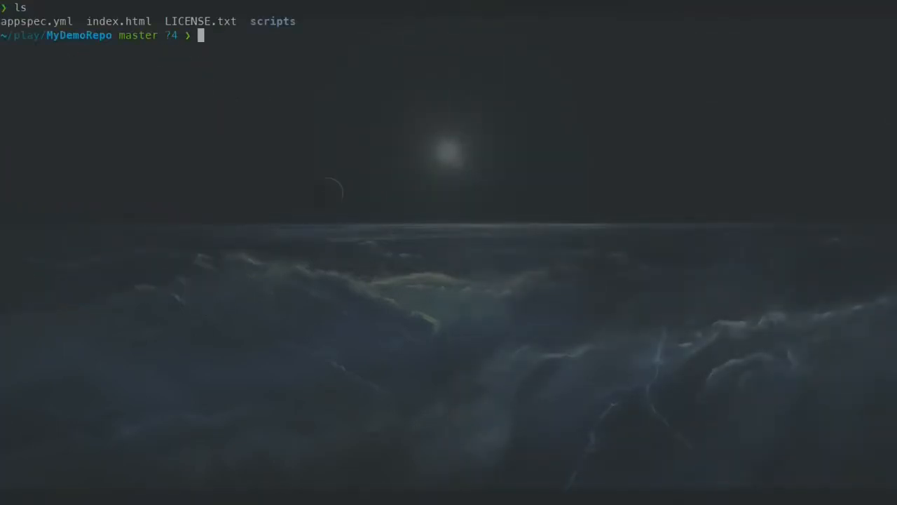
drag(71, 24, 153, 22)
click(55, 22)
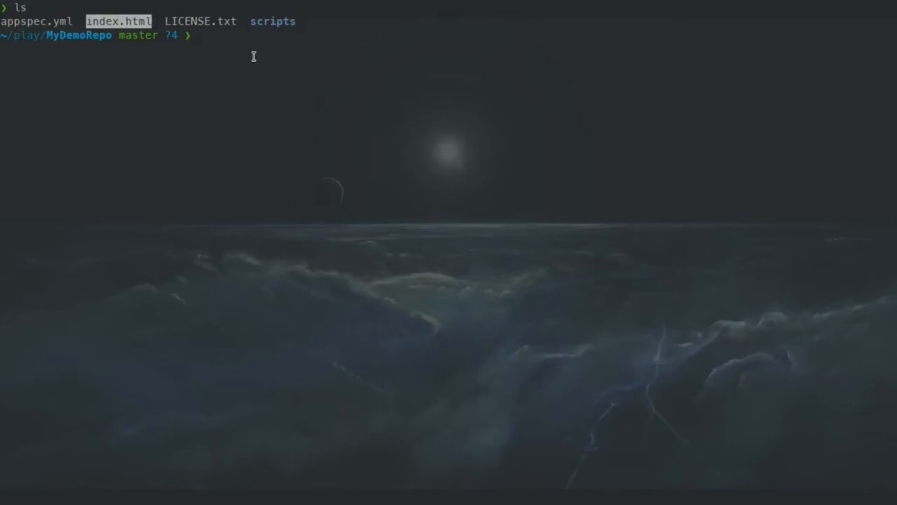
drag(299, 26, 251, 21)
click(241, 50)
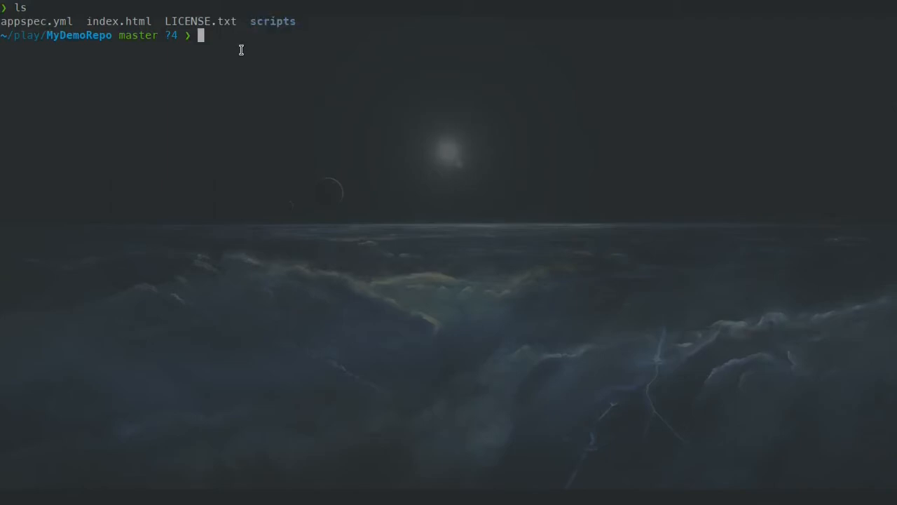
- Open index.html in vi, read its heading and subheading text, and quit without changes
double_click(135, 26)
click(232, 60)
text(vi inde)
key(Right)
key(Return)
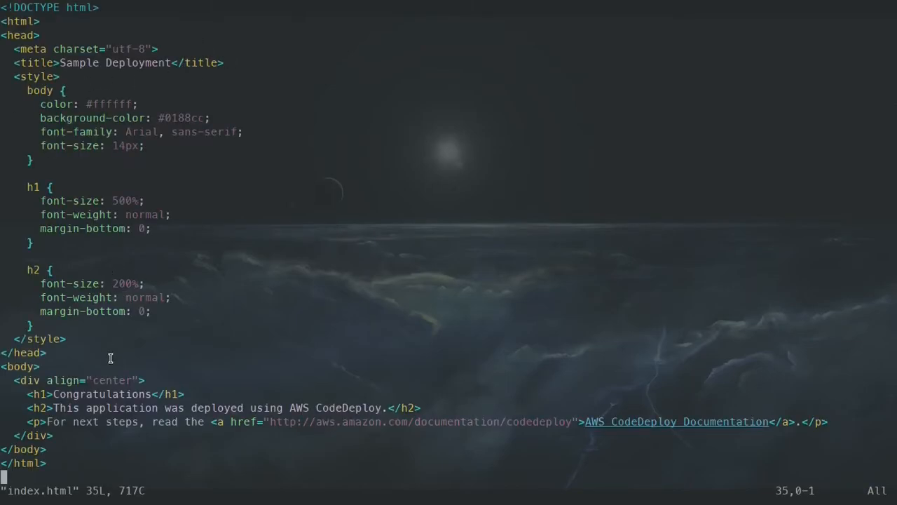
drag(49, 395, 145, 395)
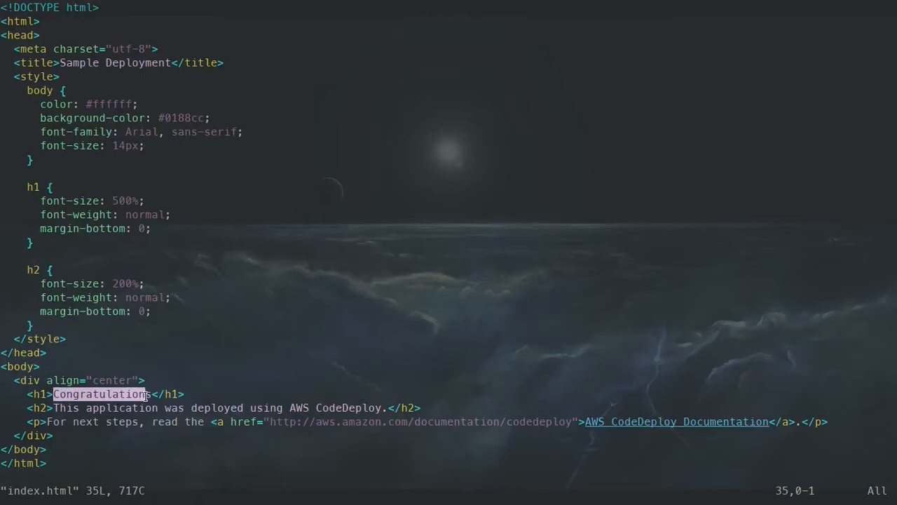
drag(58, 409, 379, 408)
click(379, 408)
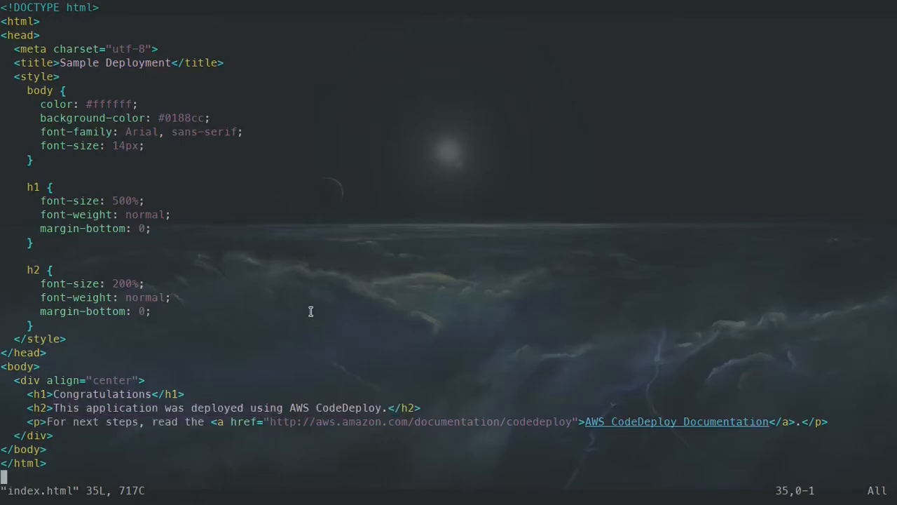
text(:q)
key(Return)
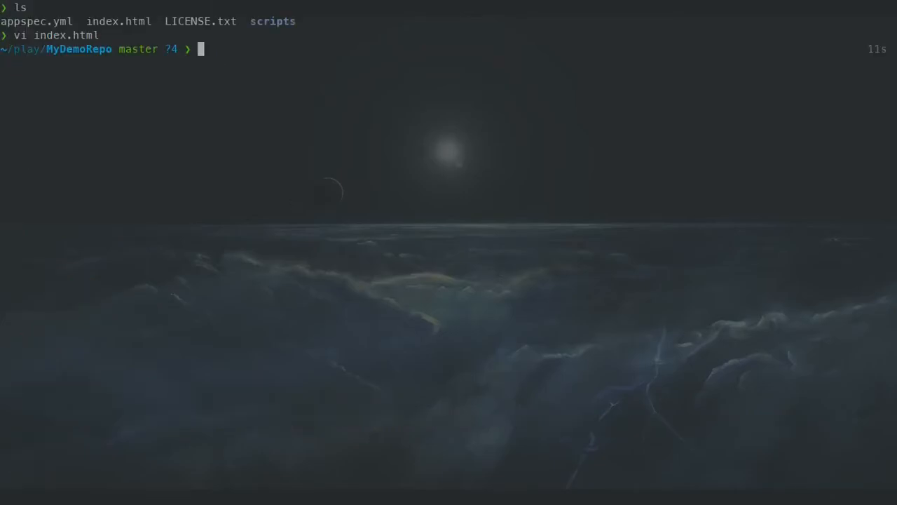
- Open appspec.yml from MyDemoRepo in vi
double_click(19, 21)
click(351, 134)
text(vi app)
key(Right)
key(Return)
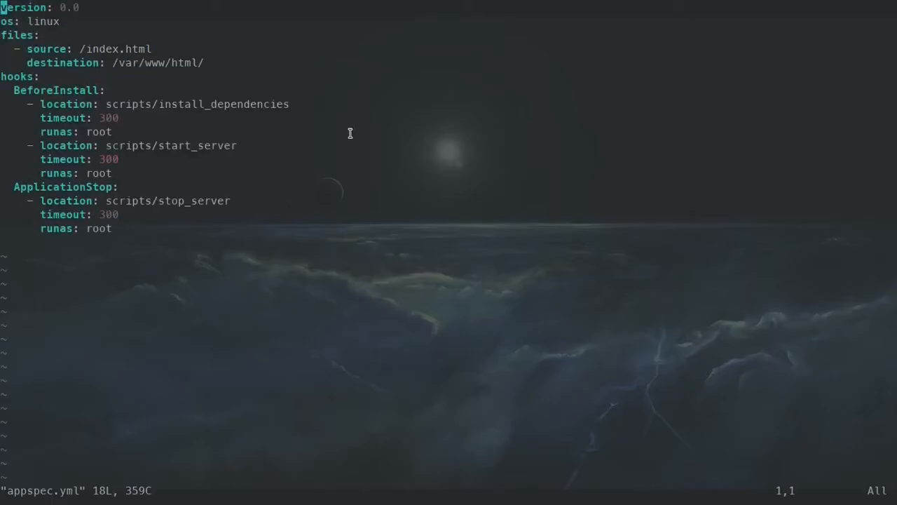
- Examine the files section of appspec.yml, including its source and destination paths, and the BeforeInstall and ApplicationStop hook names
drag(35, 35, 2, 35)
click(55, 50)
drag(82, 49, 193, 67)
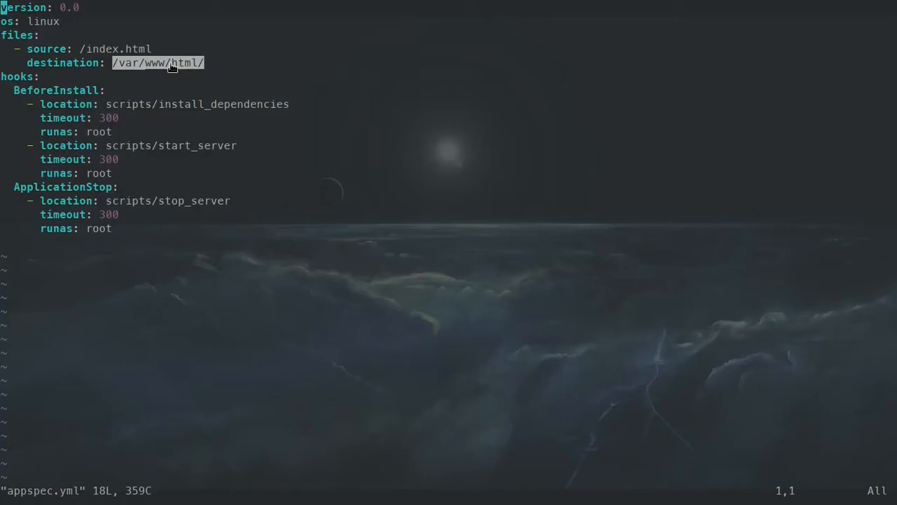
click(160, 94)
drag(38, 76, 97, 89)
drag(14, 186, 111, 187)
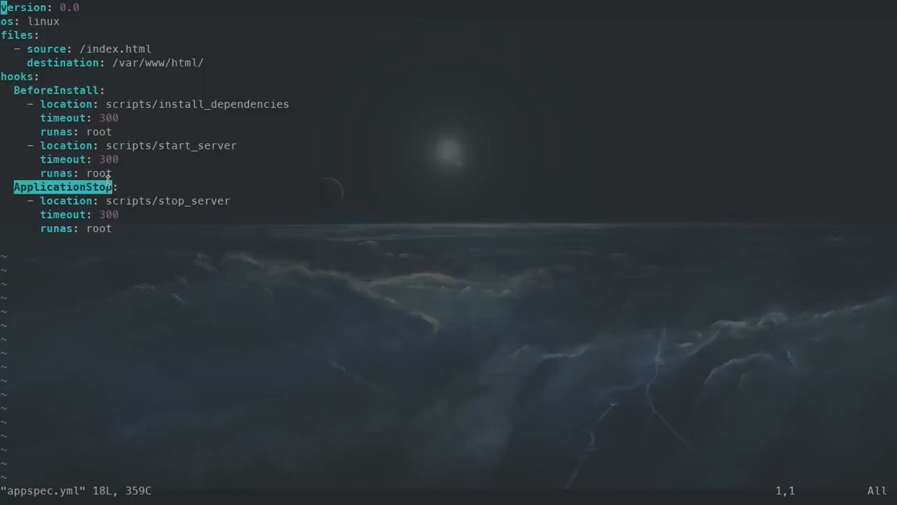
drag(100, 90, 13, 91)
click(14, 92)
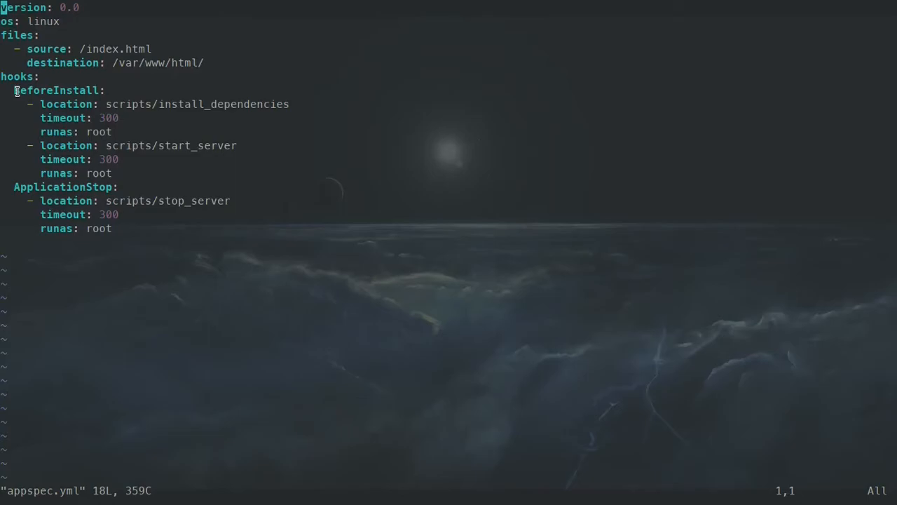
- Examine the script locations, timeouts and runas entries under the appspec.yml hooks, and quit vi without changes
drag(27, 79, 3, 79)
drag(40, 104, 277, 104)
drag(96, 118, 229, 145)
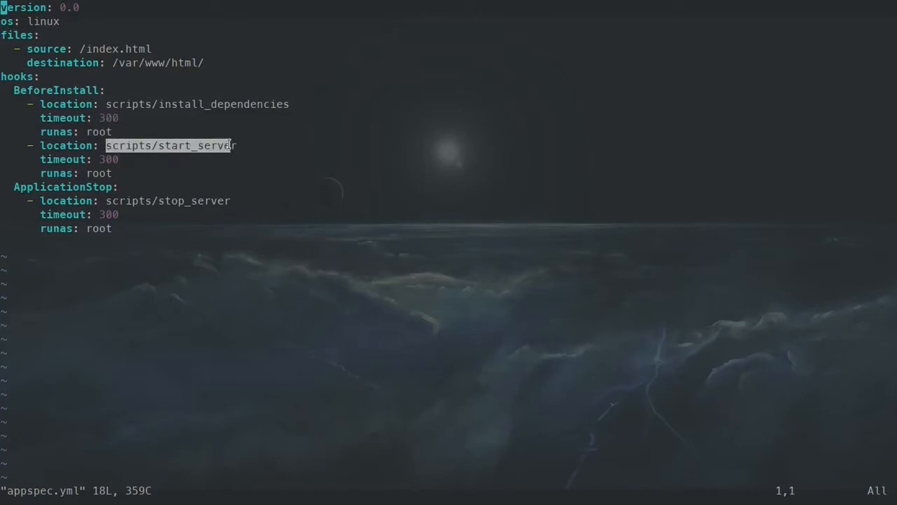
drag(99, 159, 113, 173)
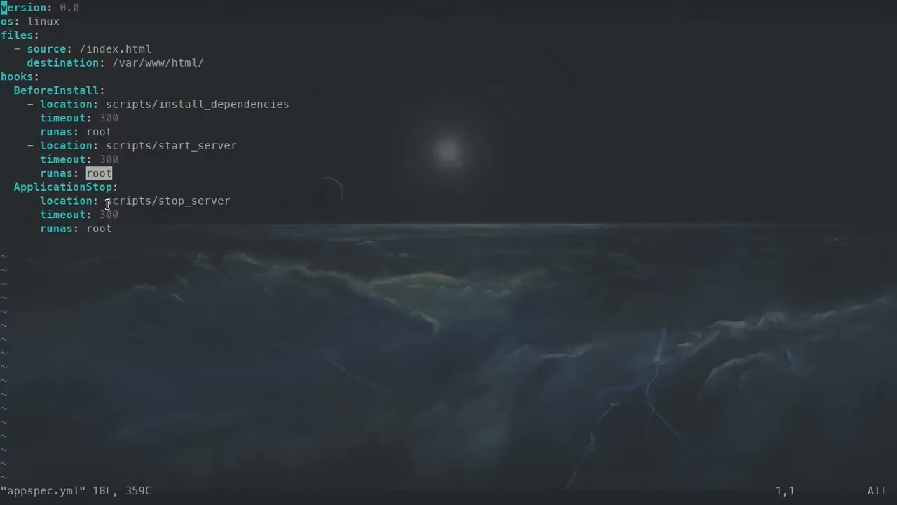
drag(158, 201, 195, 204)
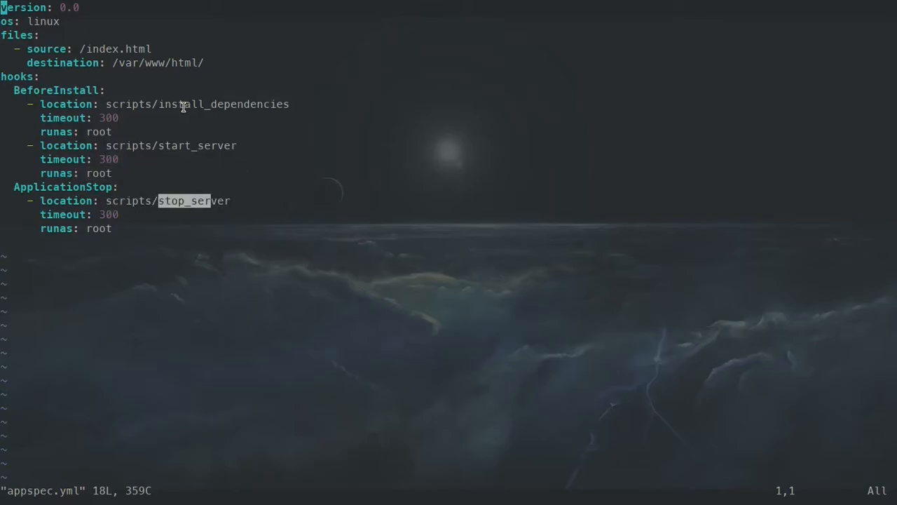
drag(156, 104, 290, 104)
click(150, 201)
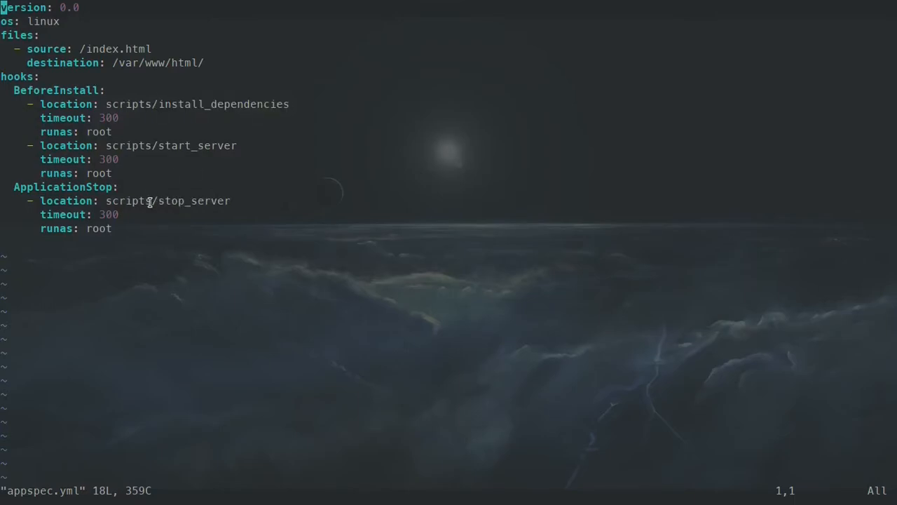
text(:q)
key(Return)
- Change into the scripts folder and list its files in a cleared terminal
text(cd s)
key(Right)
key(Return)
key(ctrl+l)
text(l)
key(Return)
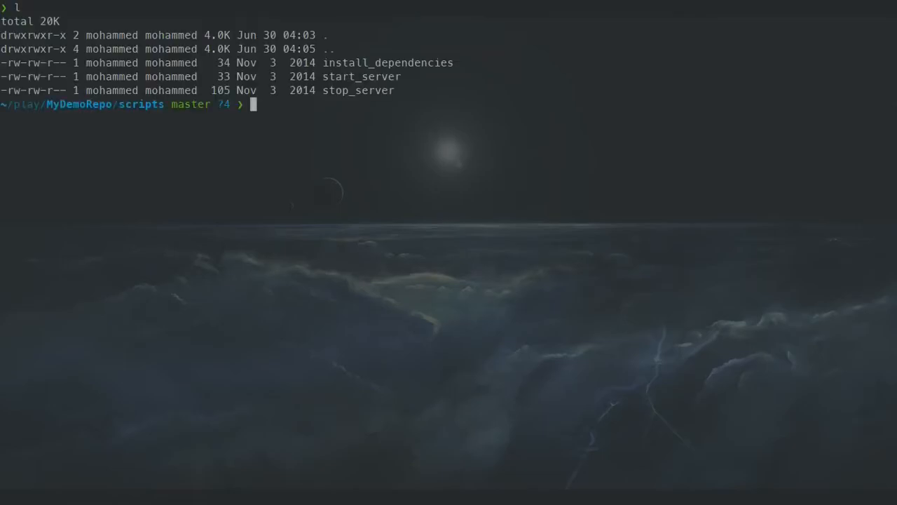
key(ctrl+l)
text(ll)
key(Return)
- Print install_dependencies with cat and read its yum install command
text(cat i)
key(Right)
key(Return)
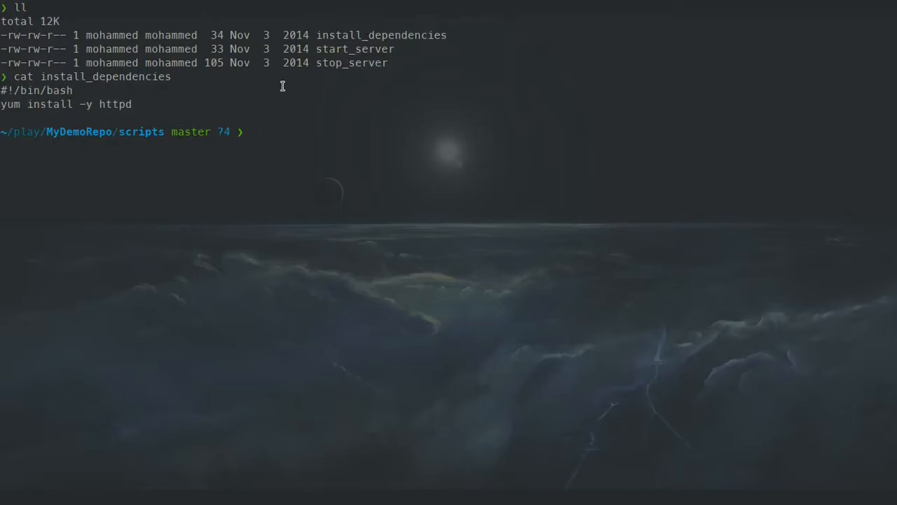
triple_click(46, 108)
click(351, 199)
- Print start_server with cat and read its service command
text(cat st)
key(Tab)
text(a)
key(Tab)
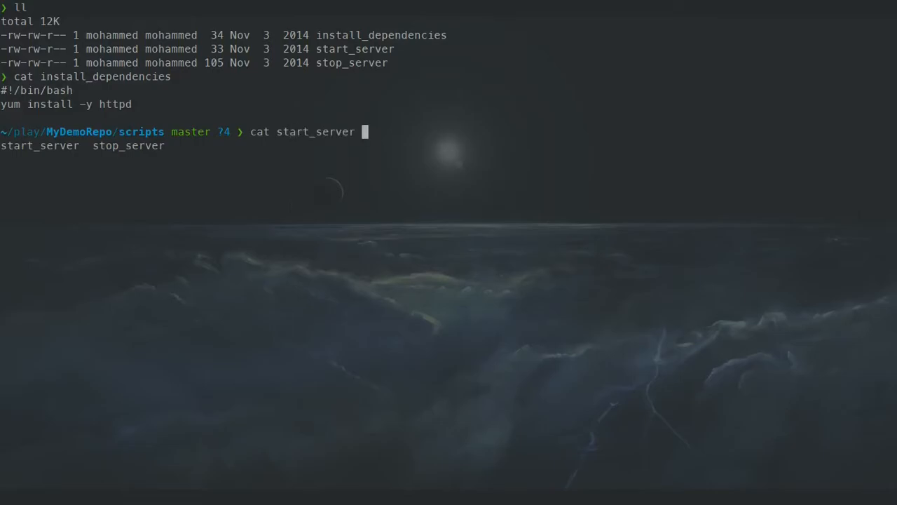
key(Return)
drag(131, 161, 55, 160)
click(422, 298)
- Print stop_server with cat and read its httpd process check and stop command
text(cat stop)
key(Right)
key(Return)
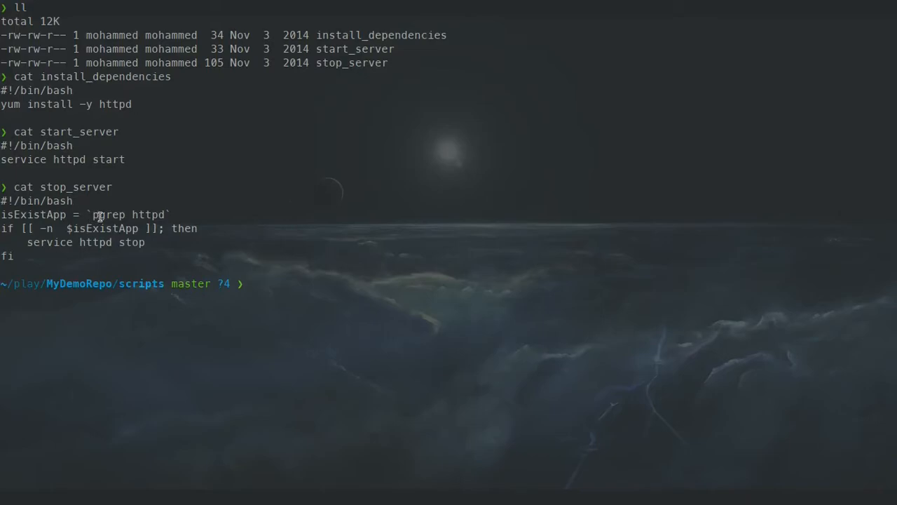
drag(94, 214, 124, 242)
click(434, 283)
- Go back up to the MyDemoRepo root and list its contents in a cleared terminal
key(ctrl+l)
text(cd ..)
key(Return)
key(ctrl+l)
text(ls)
key(Return)
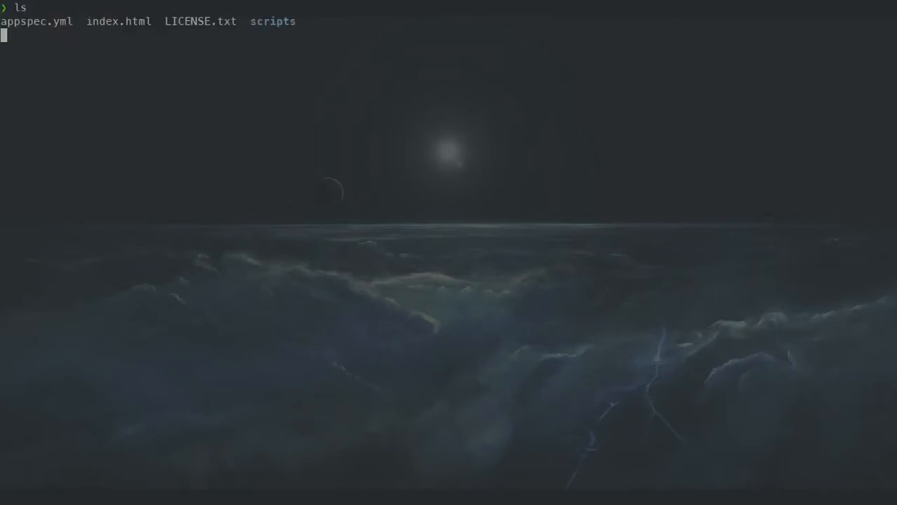
- Stage all files in MyDemoRepo with git add . and commit them with the message "added the application code"
text(git add)
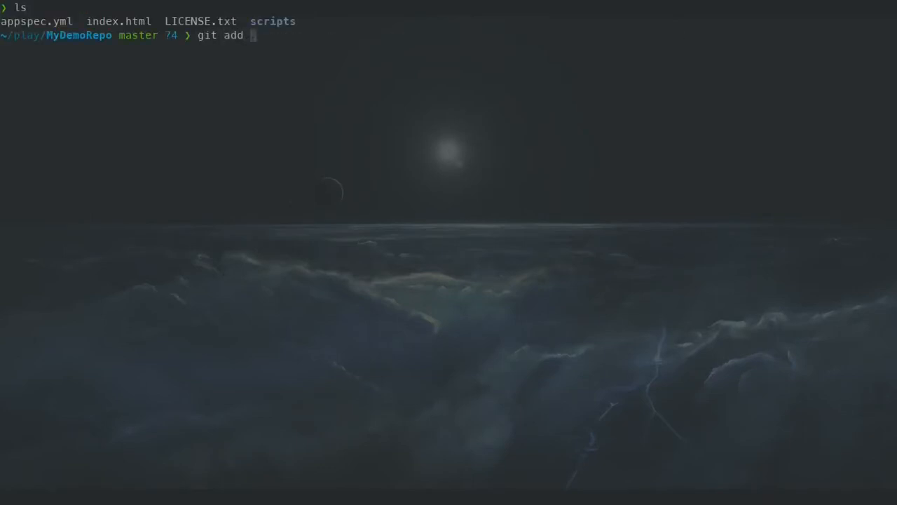
key(Return)
text(git comm)
key(BackSpace)
key(BackSpace)
key(BackSpace)
key(BackSpace)
text(comm)
text(it -,m)
text( "")
text(added the sam)
key(BackSpace)
key(BackSpace)
text(lication code)
key(Return)
- Check the new commit's ID in the git log, close the log and clear the terminal
text(git log)
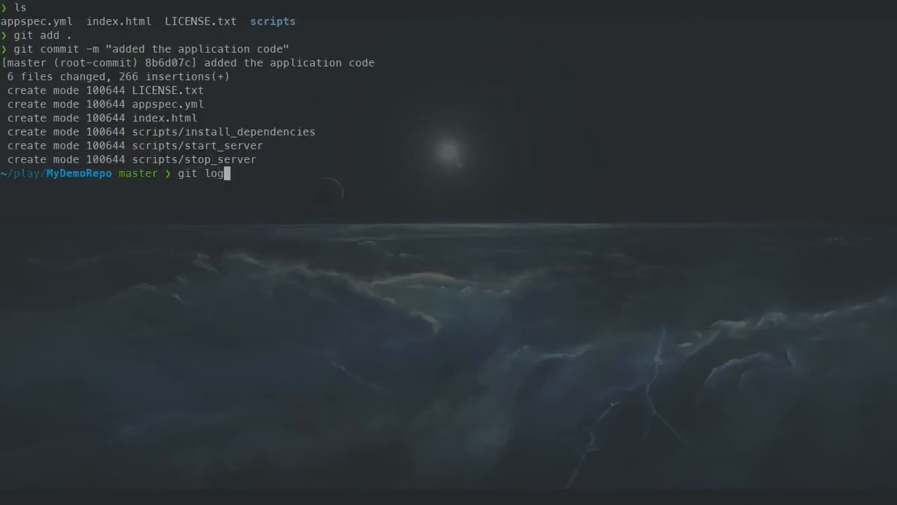
key(Return)
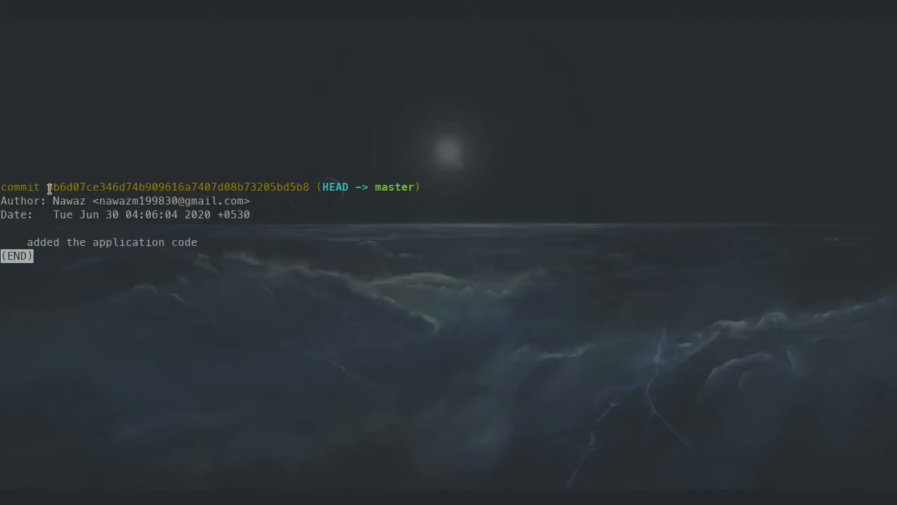
drag(49, 186, 79, 187)
key(q)
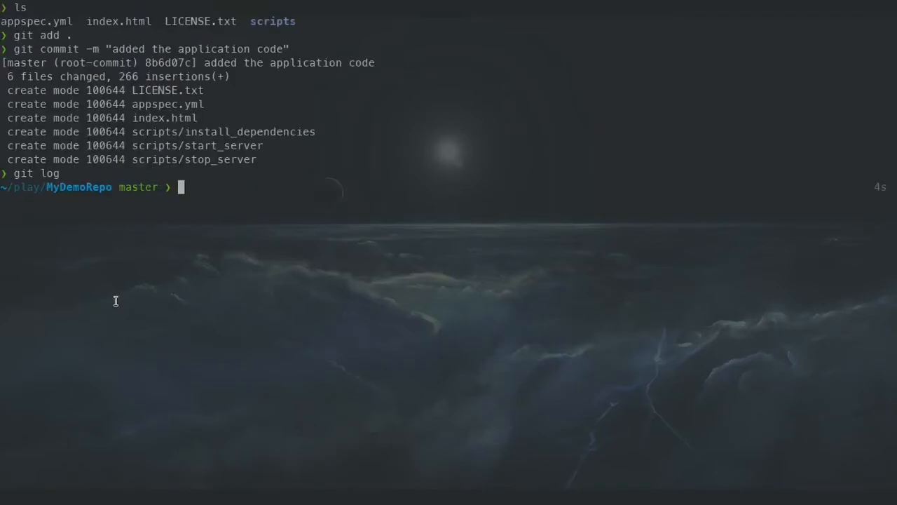
key(ctrl+l)
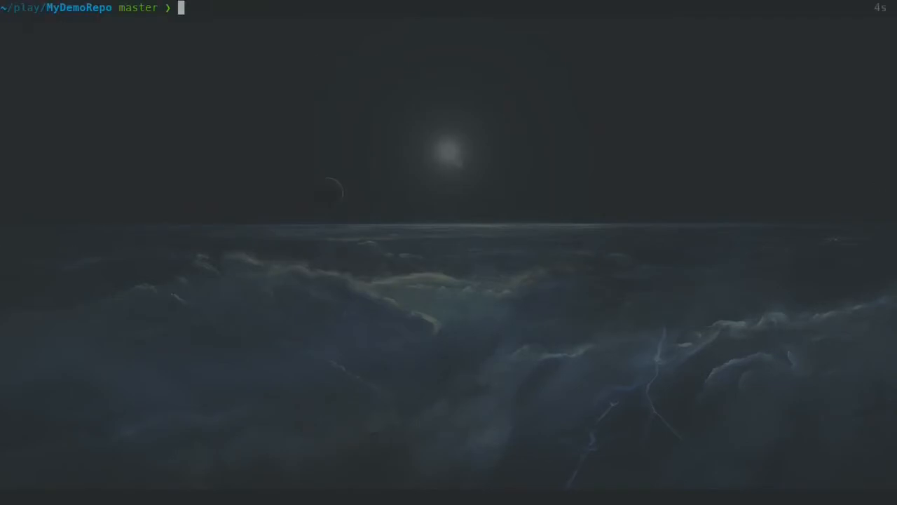
- Leave the full-screen terminal and read the tutorial's Step 3 heading about the EC2 Linux instance and CodeDeploy agent
key(super+f)
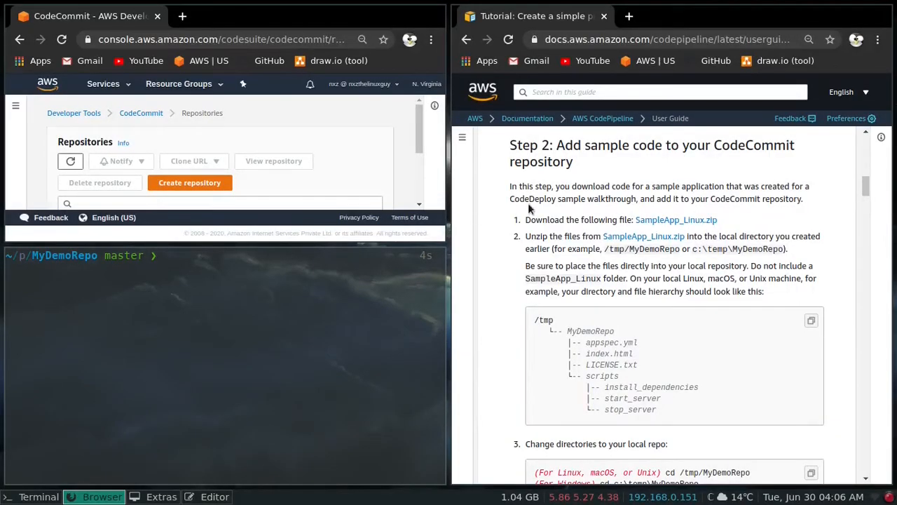
scroll(568, 216, down, 5)
scroll(568, 217, down, 6)
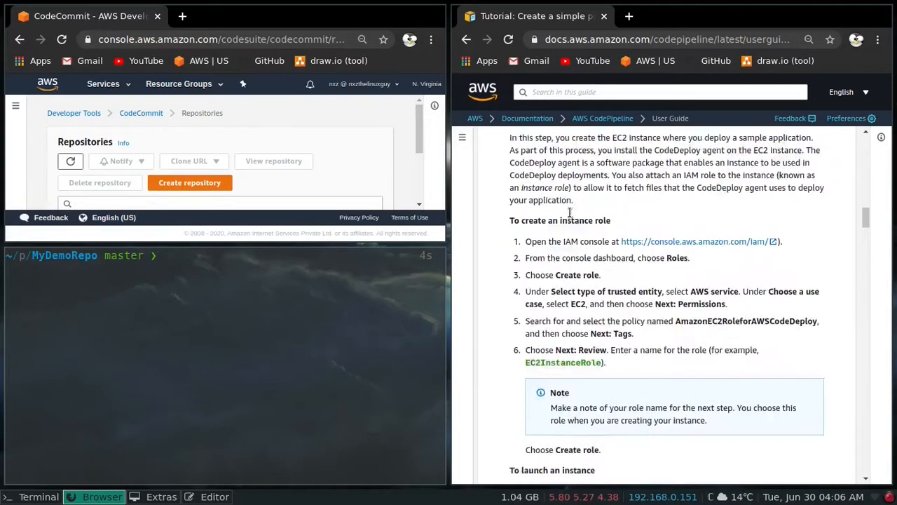
scroll(569, 232, up, 2)
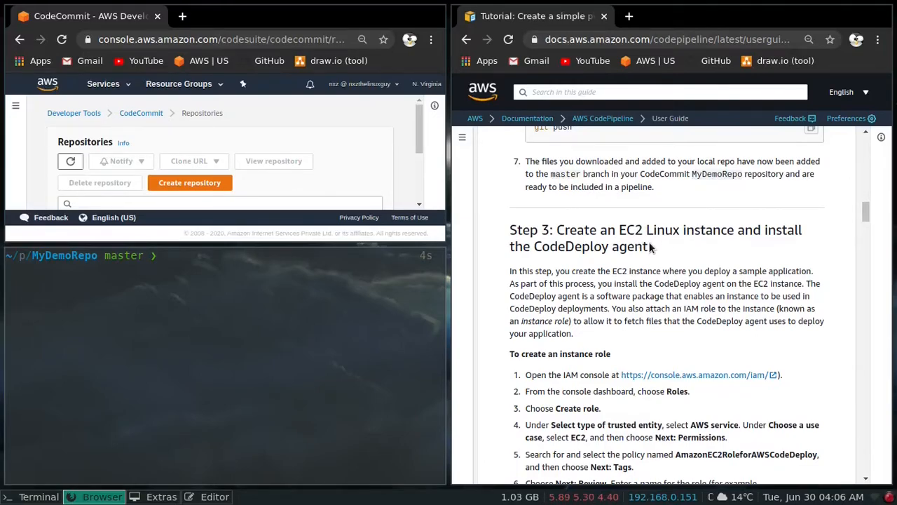
drag(651, 247, 552, 241)
- Close the terminal and open the EC2 service in the AWS console
click(287, 283)
key(ctrl+d)
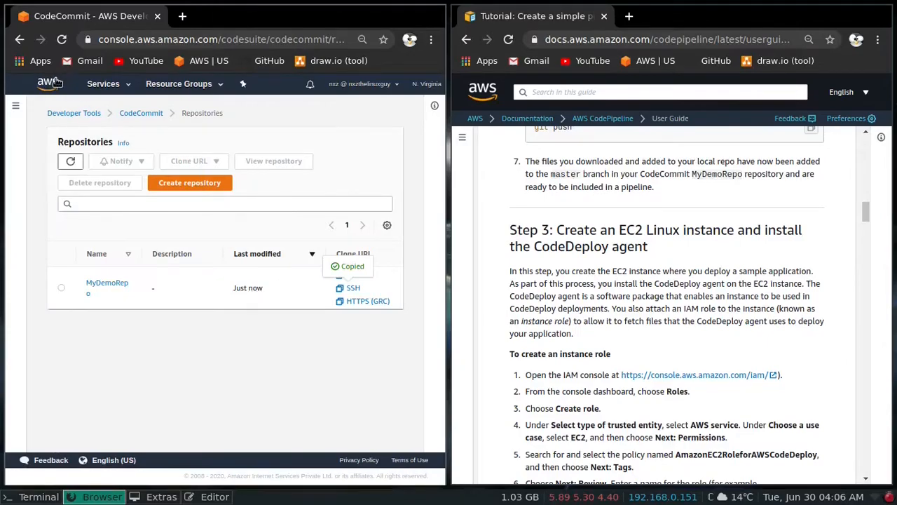
click(126, 87)
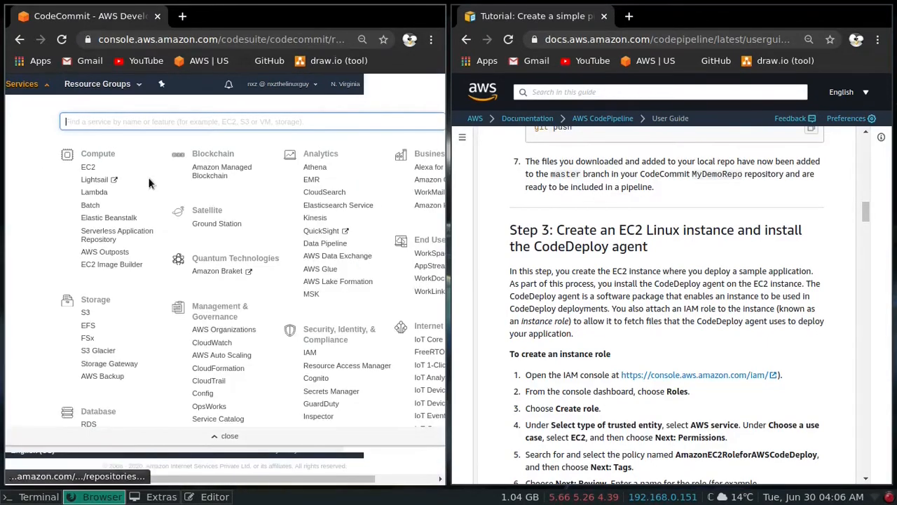
click(88, 168)
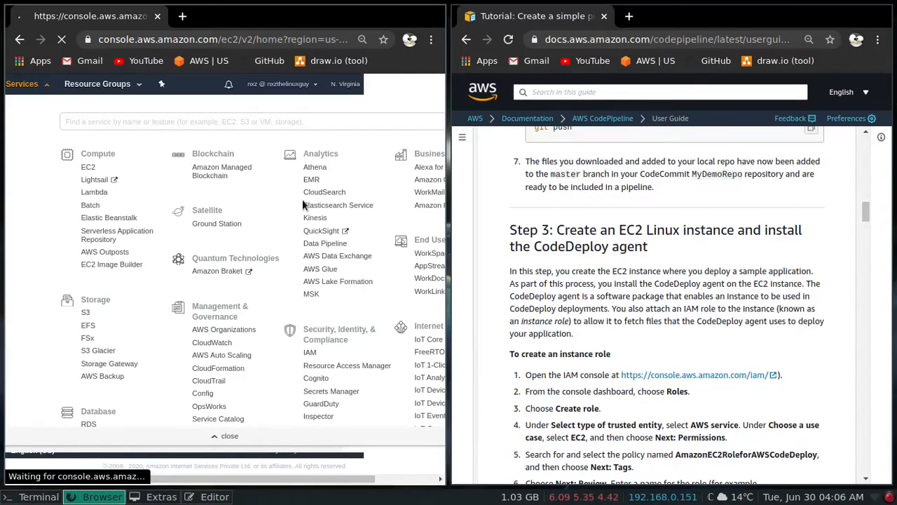
drag(619, 230, 678, 230)
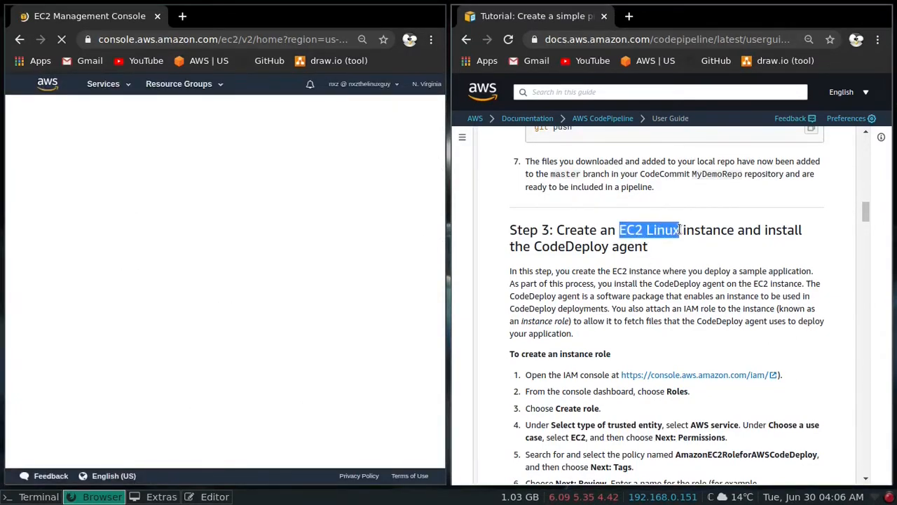
click(619, 235)
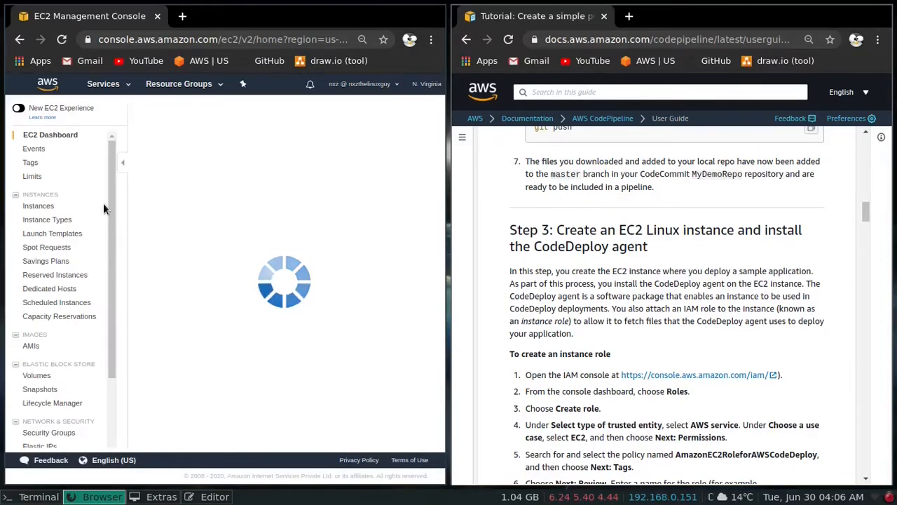
- Find the IAM service, open it in a new browser tab and show its Roles page
click(128, 86)
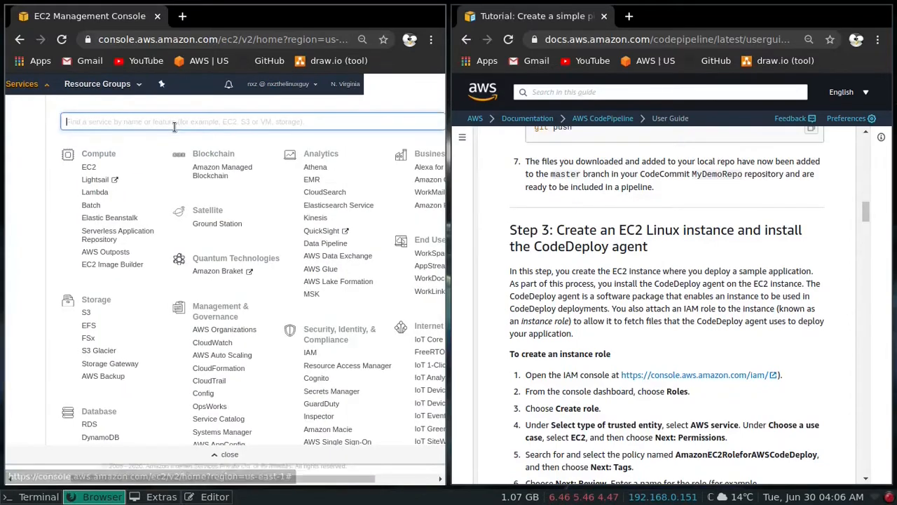
text(iam)
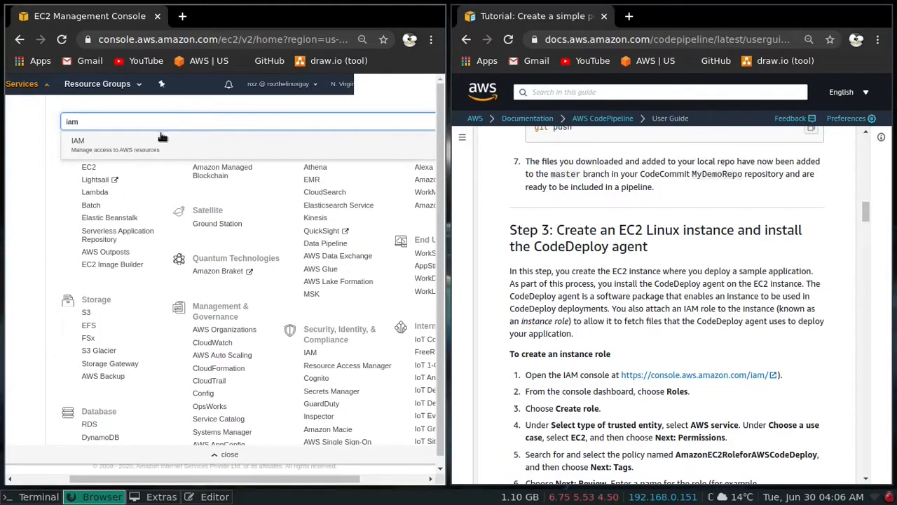
right_click(152, 145)
click(173, 152)
click(223, 17)
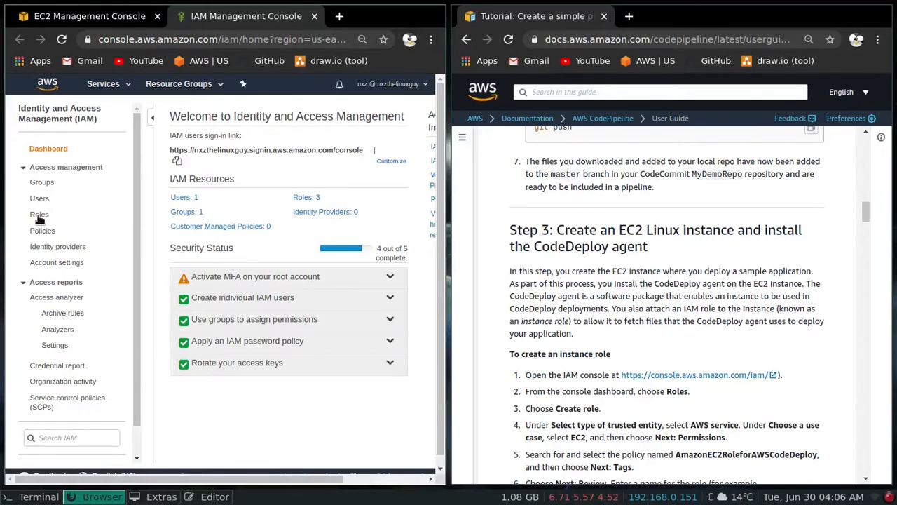
click(39, 214)
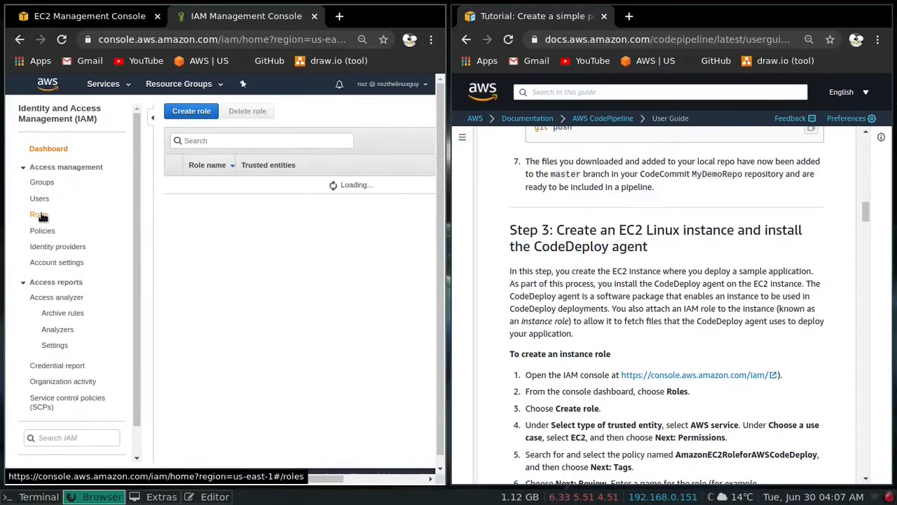
- Start creating an IAM role in the full-screen browser, with EC2 as its use case, and continue to permissions
key(super+f)
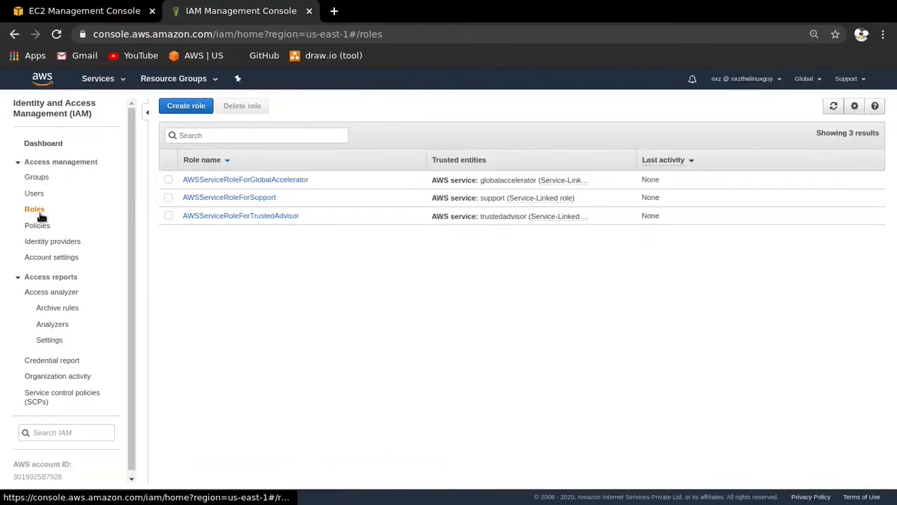
key(ctrl+plus)
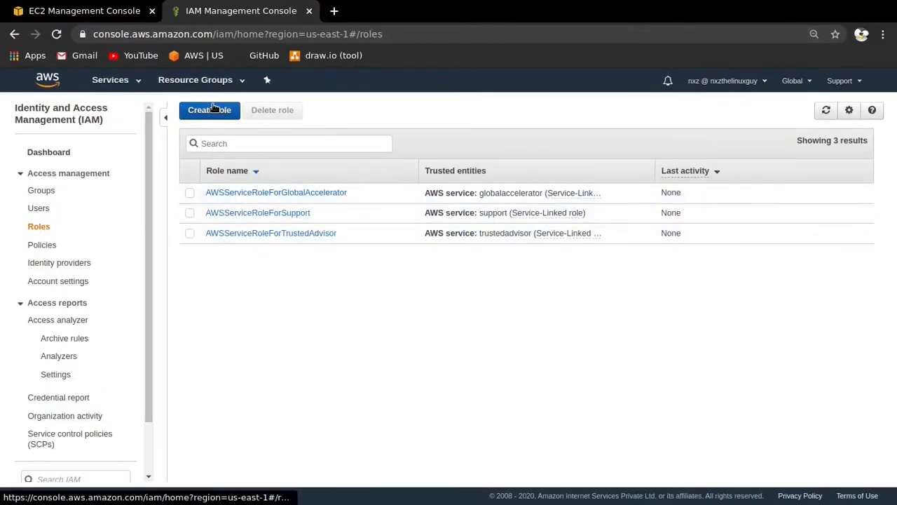
scroll(323, 231, down, 3)
click(209, 189)
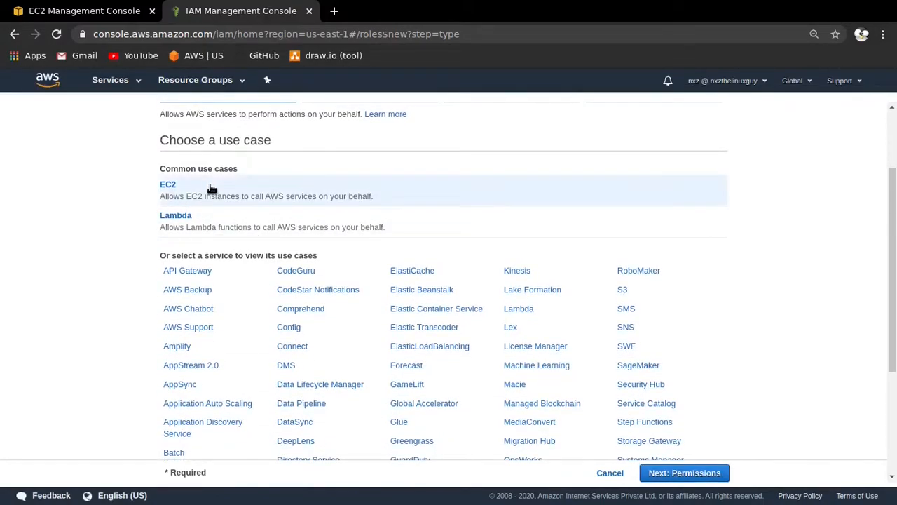
scroll(449, 323, down, 3)
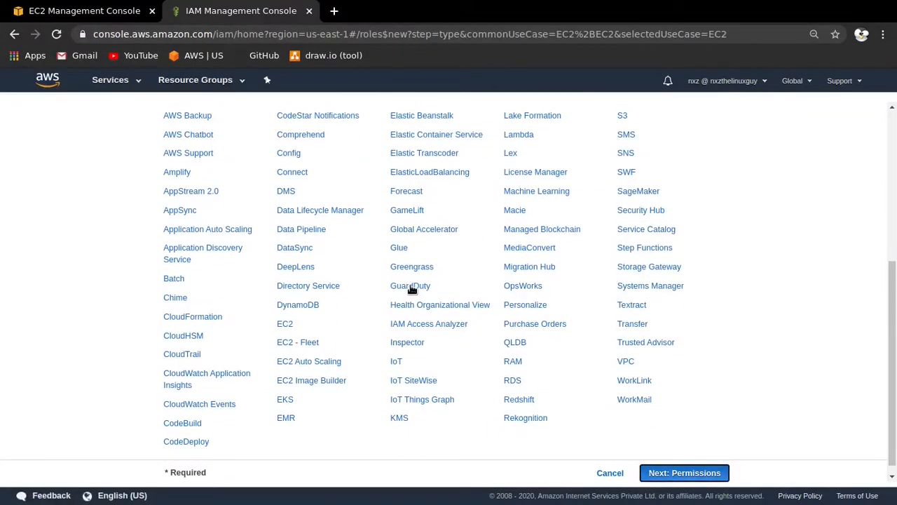
- Find the CodeDeploy policies, attach AmazonEC2RoleforAWSCodeDeploy to the new role and continue to the tags
click(286, 190)
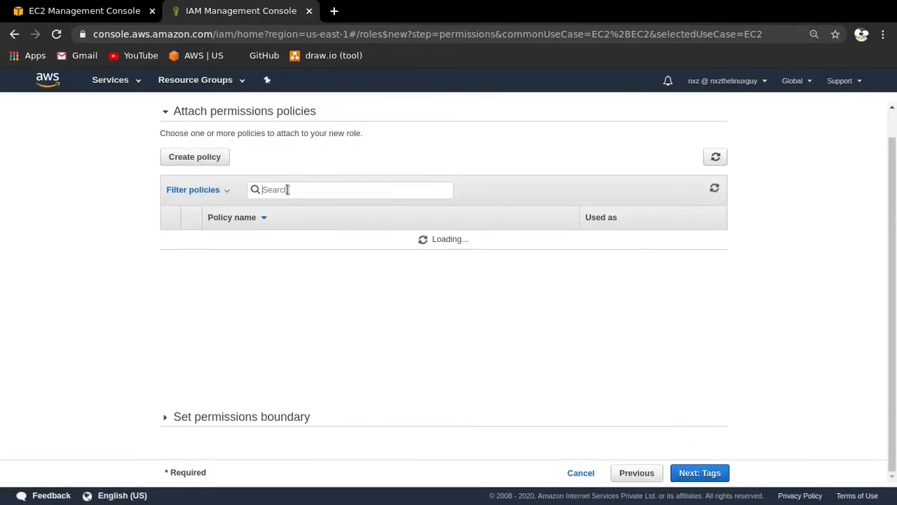
text(code)
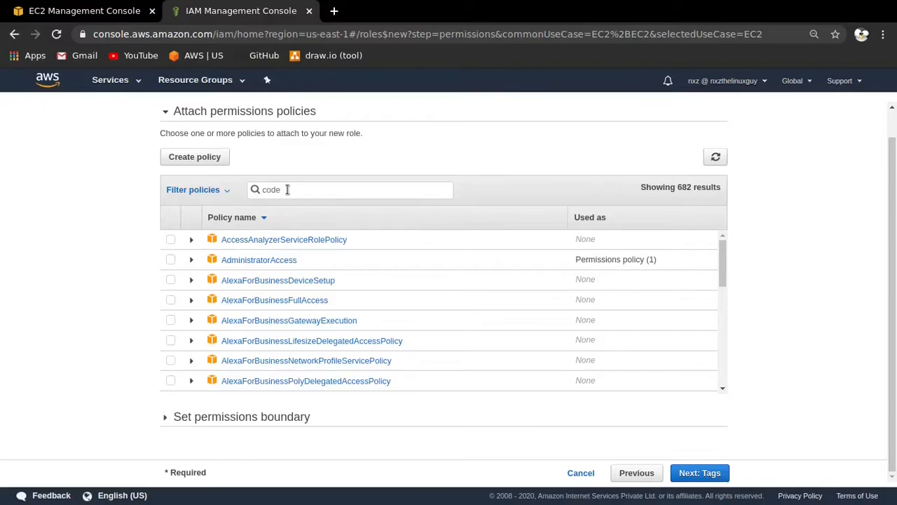
text(cdep)
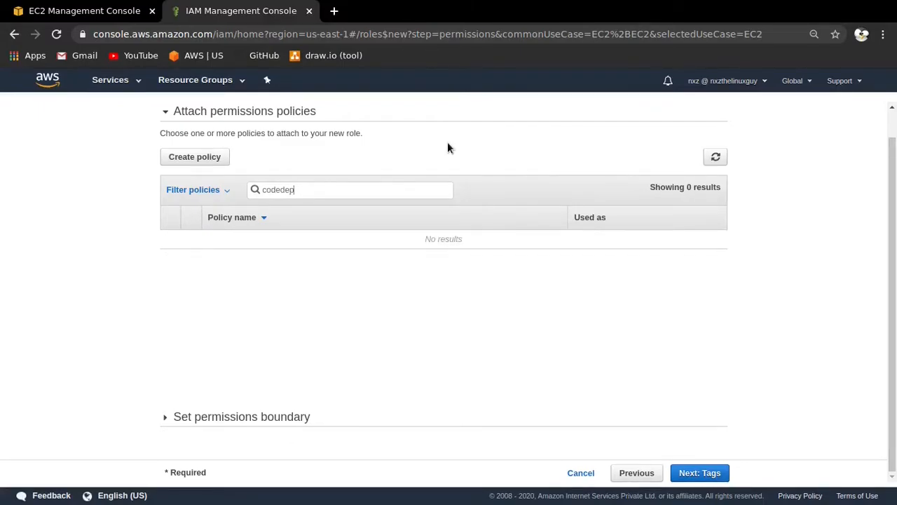
text(loy)
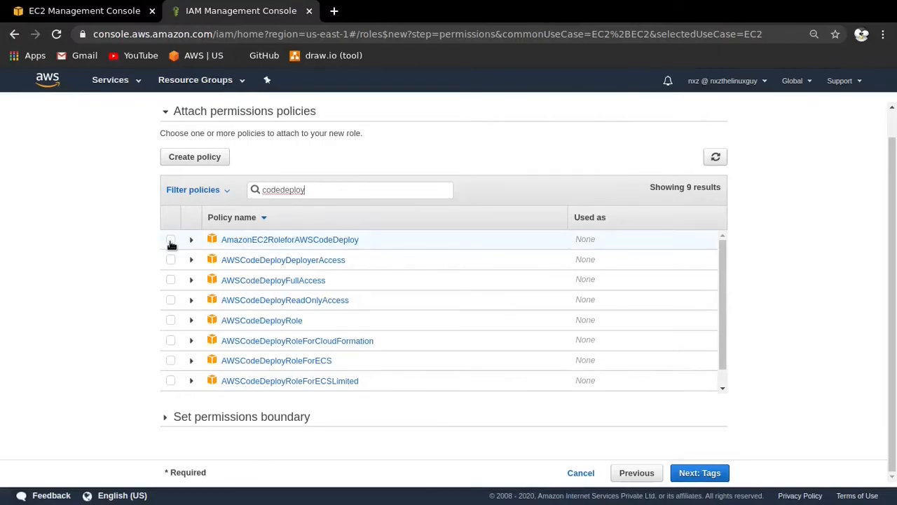
click(172, 241)
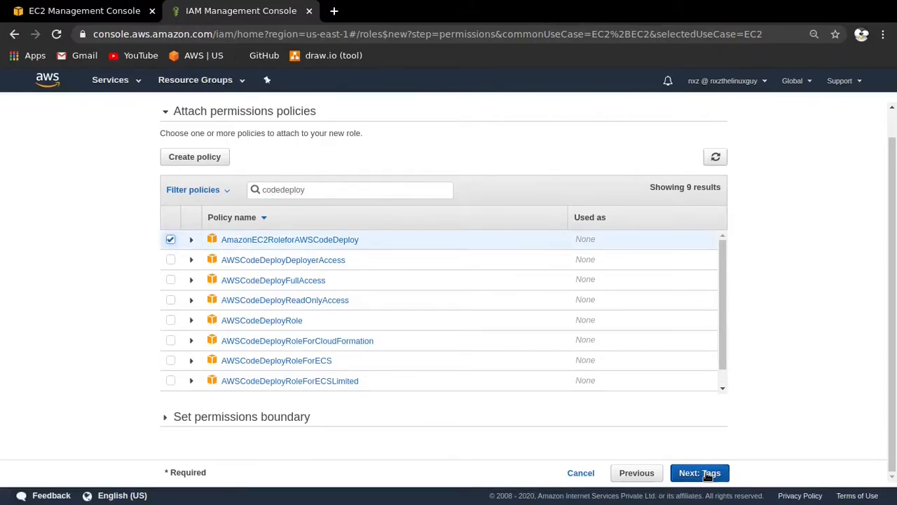
click(700, 472)
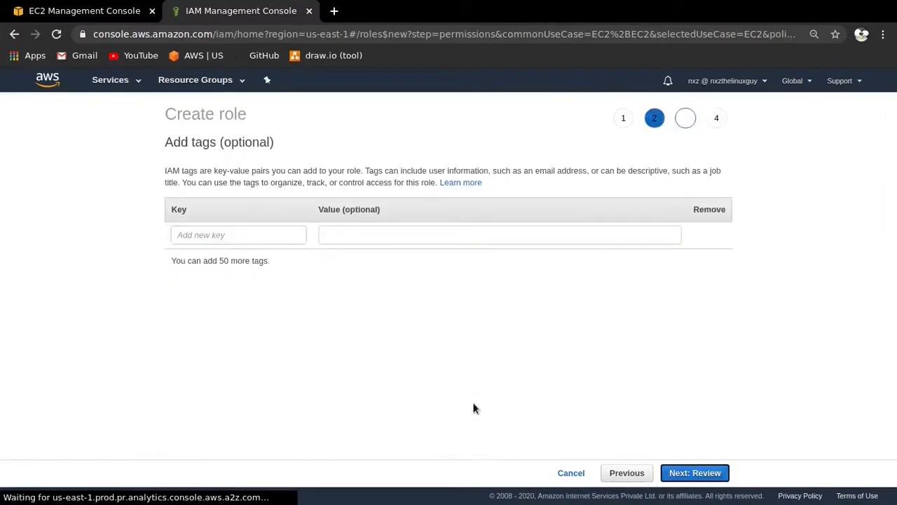
- Skip the tags, name the role MyInstanceRole and create it
click(693, 471)
click(433, 182)
text(My)
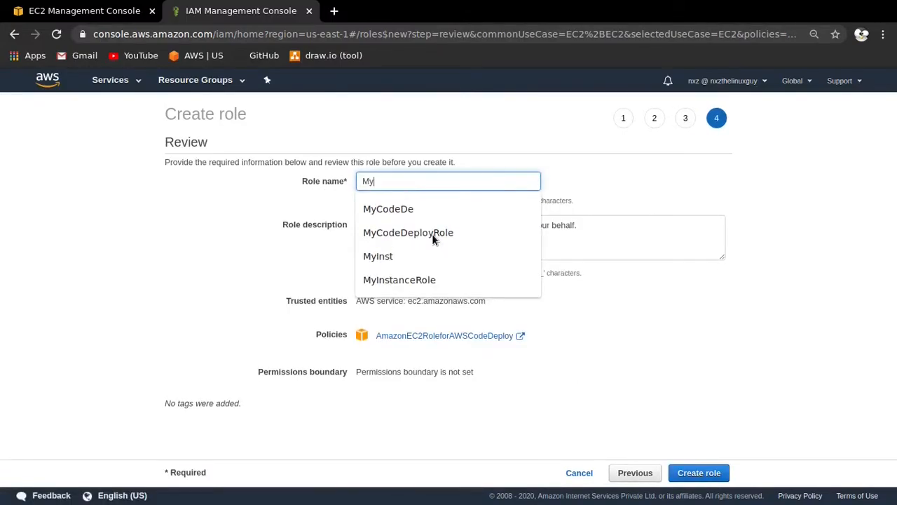
text(InstanceRole)
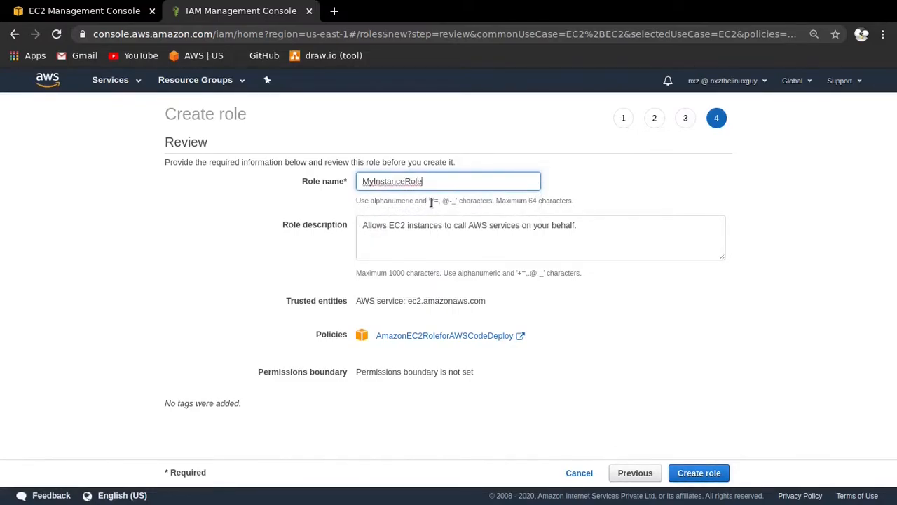
click(699, 473)
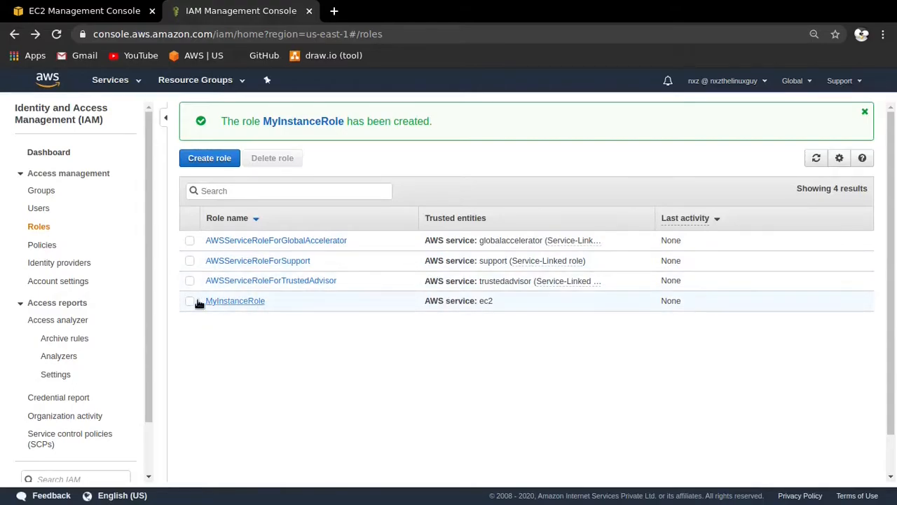
- Start launching an EC2 instance with the 64-bit (x86) Amazon Linux 2 AMI and type t2.micro, and continue to the instance details
click(84, 12)
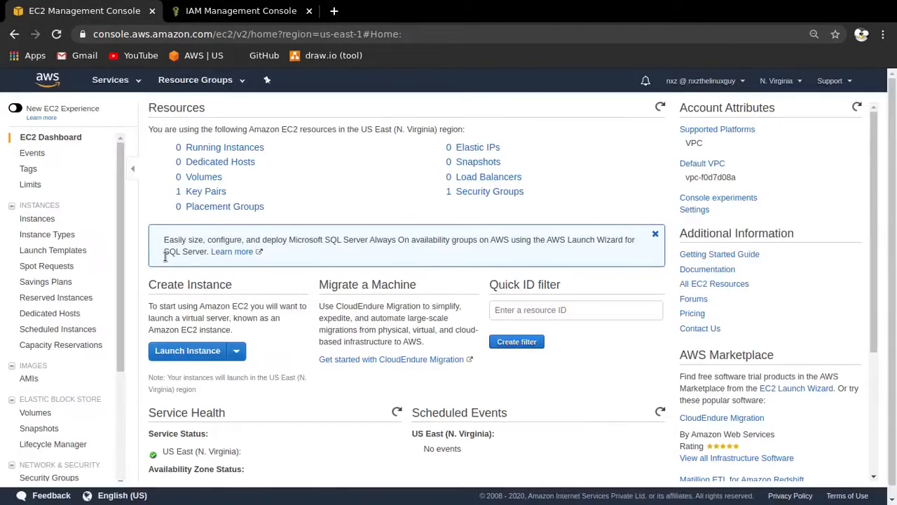
click(188, 353)
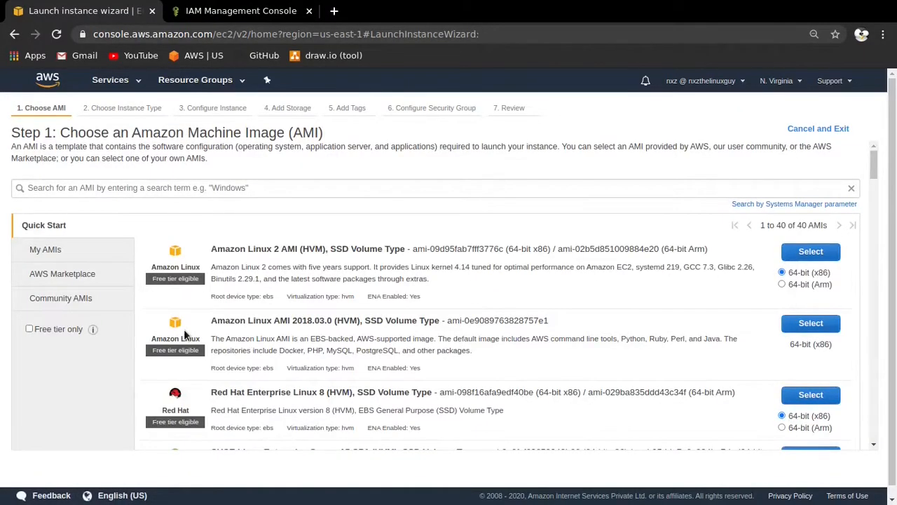
click(794, 254)
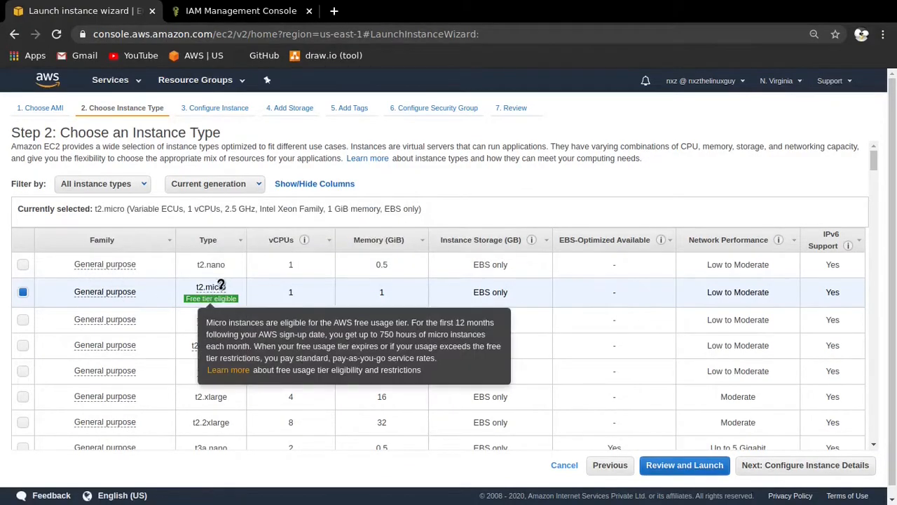
click(779, 473)
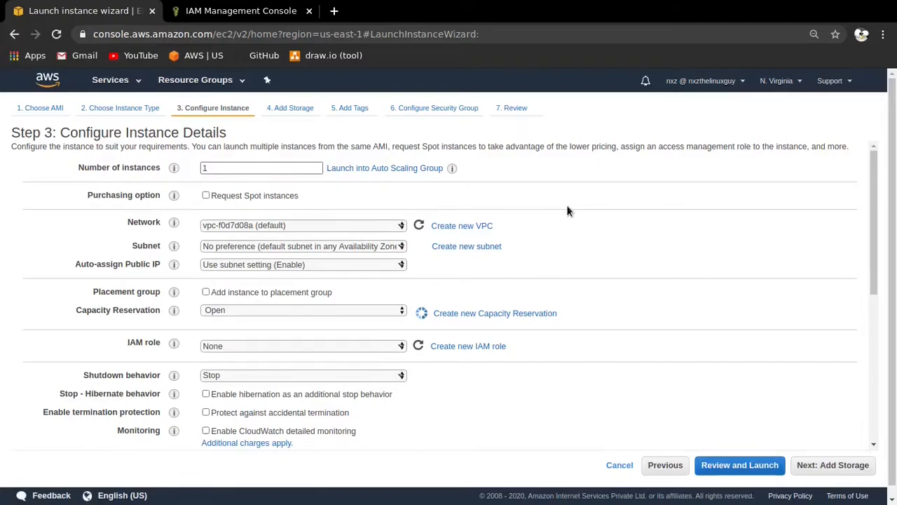
- Assign MyInstanceRole as the IAM role of the instance
scroll(566, 205, down, 1)
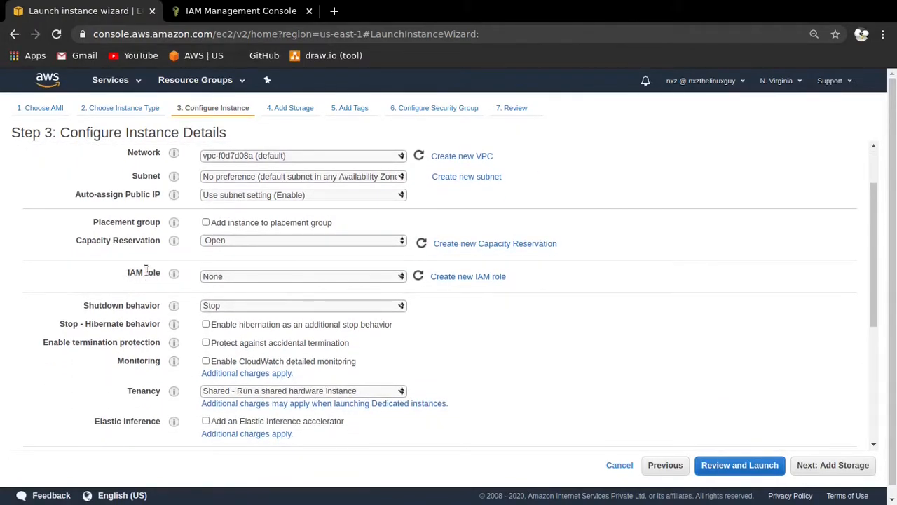
click(402, 278)
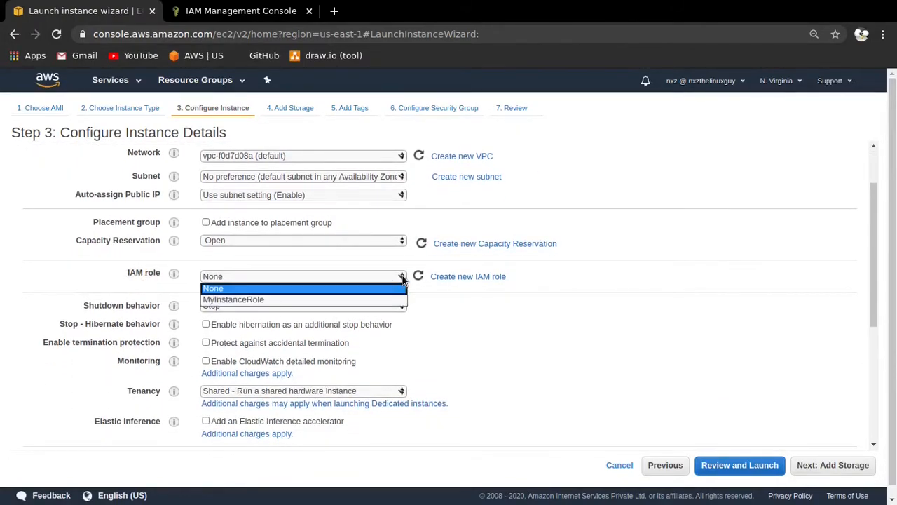
click(265, 300)
- Locate the instance's User data field and copy the CodeDeploy agent installation script from the tutorial
scroll(535, 306, down, 3)
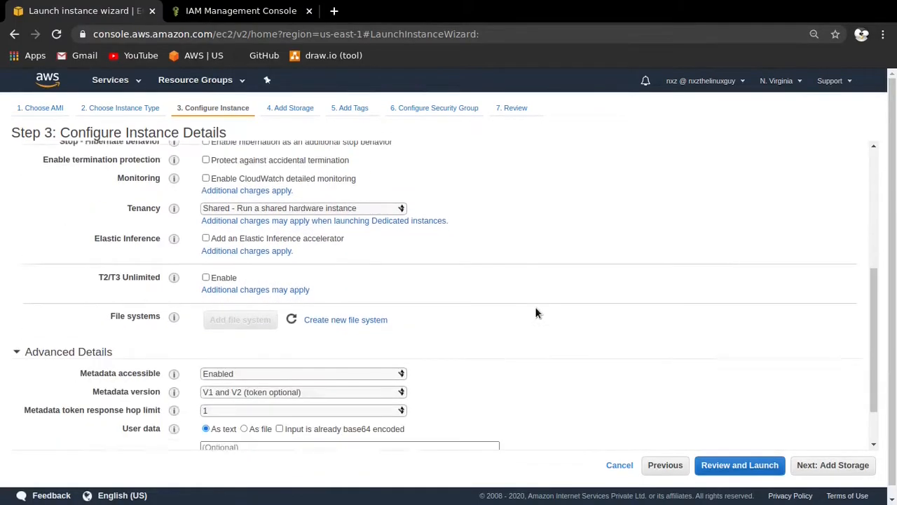
scroll(244, 302, down, 1)
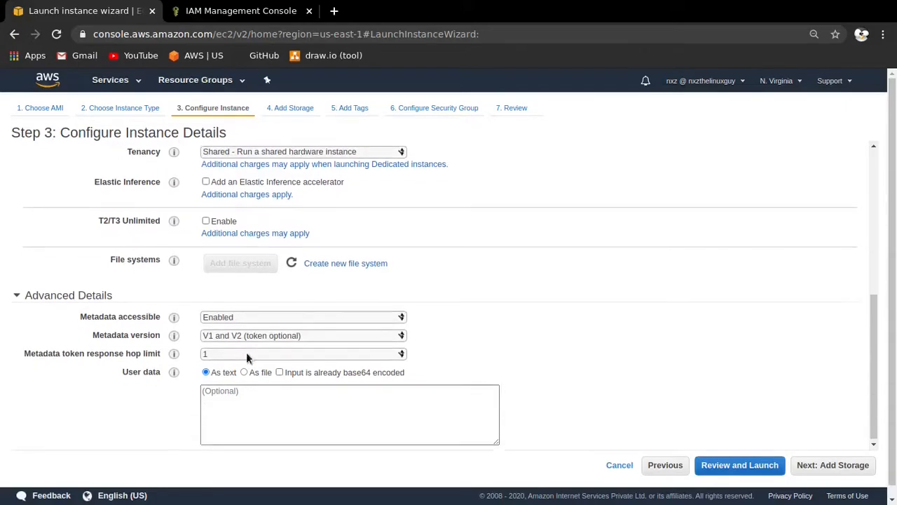
click(221, 393)
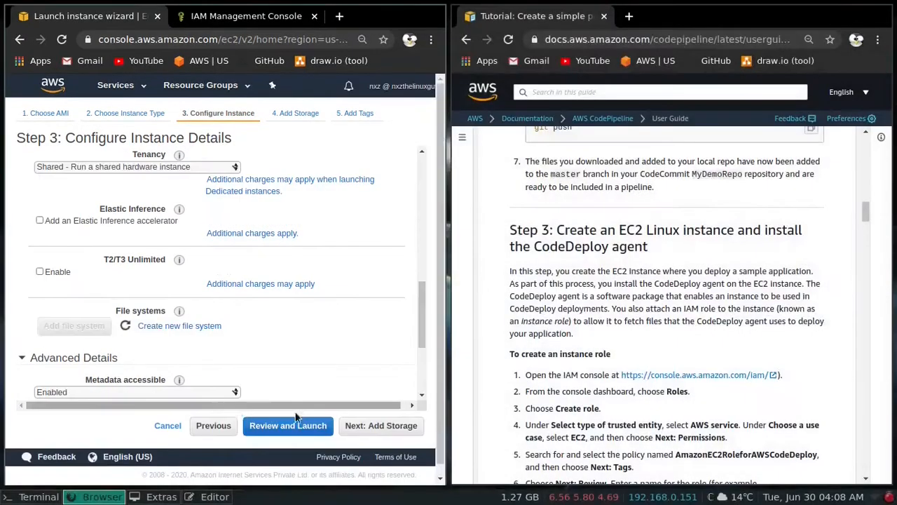
scroll(588, 281, down, 8)
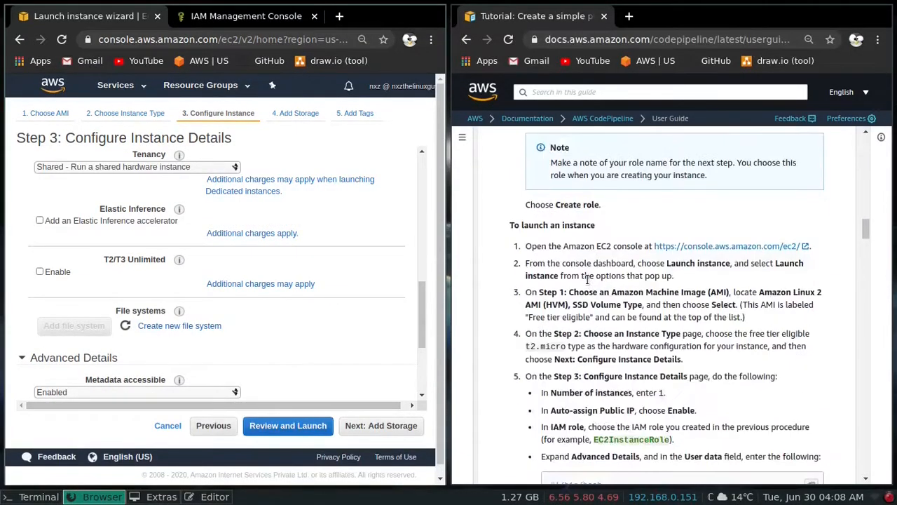
scroll(587, 280, down, 3)
scroll(631, 294, up, 3)
drag(637, 322, 546, 236)
right_click(561, 242)
click(569, 250)
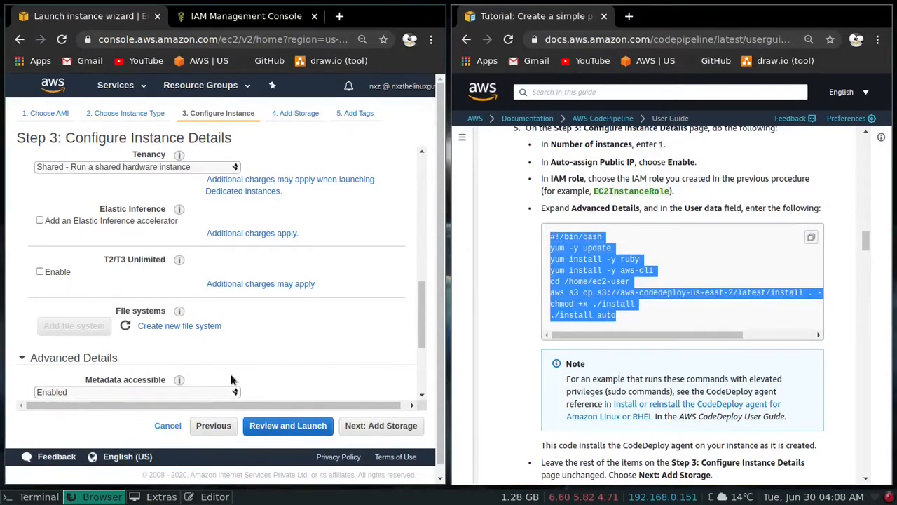
- Paste the copied installation script into the User data field under Advanced Details
scroll(226, 233, down, 3)
click(91, 359)
right_click(85, 358)
click(135, 254)
- Review the tutorial's user data script line by line, from the yum installs to the S3 download and the install commands
click(627, 315)
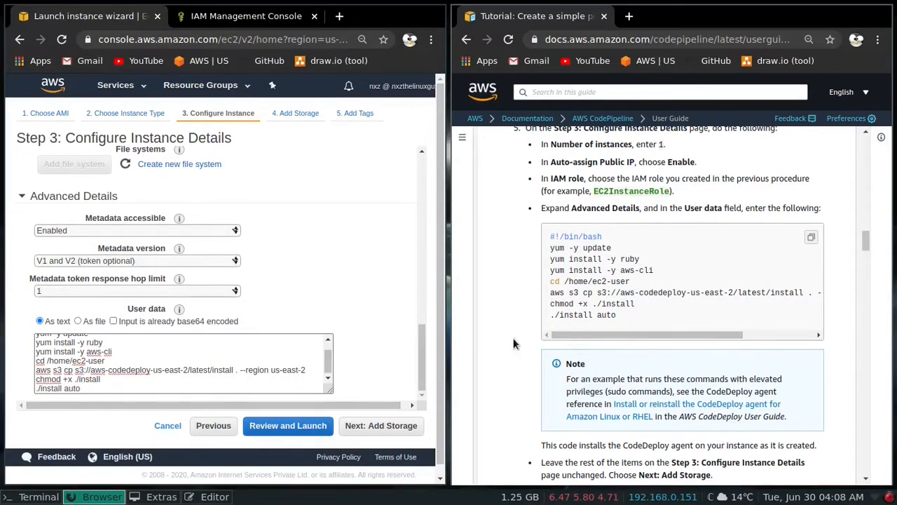
click(634, 260)
drag(617, 270, 656, 271)
click(624, 285)
drag(571, 281, 631, 281)
click(598, 281)
drag(612, 335, 663, 336)
drag(800, 292, 707, 293)
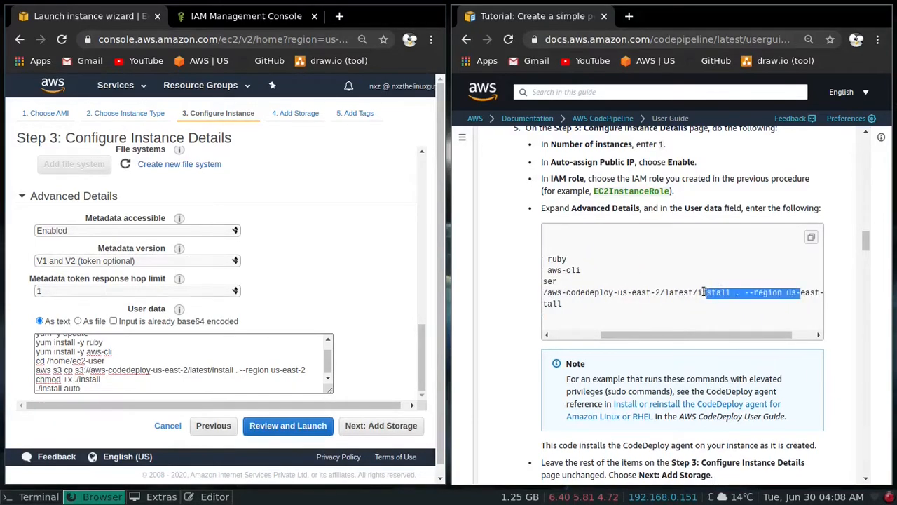
drag(632, 334, 583, 335)
click(574, 304)
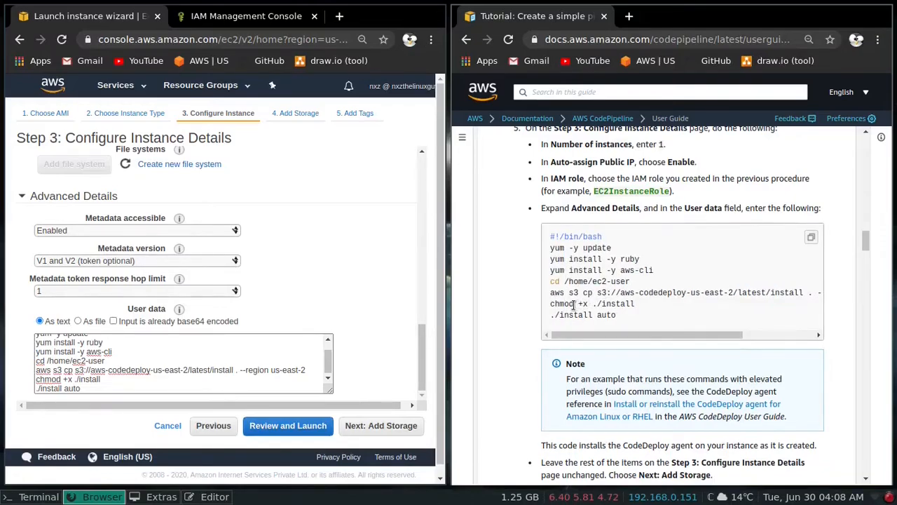
drag(634, 304, 597, 303)
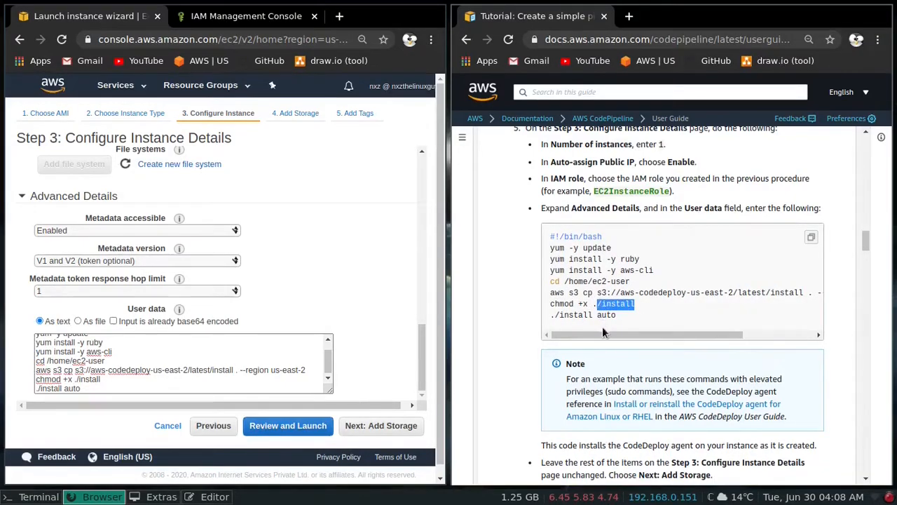
- Finish the instance details, keep the default storage and continue to the tags
scroll(227, 236, down, 1)
click(378, 418)
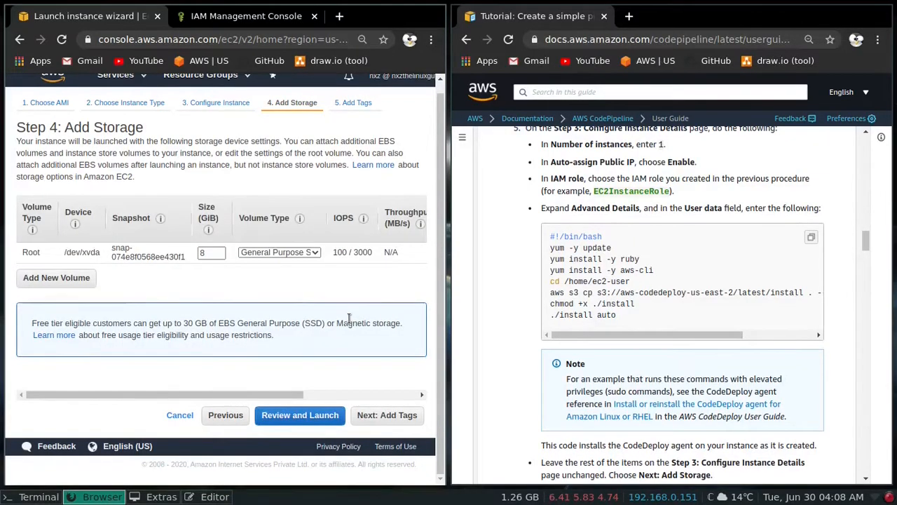
click(389, 415)
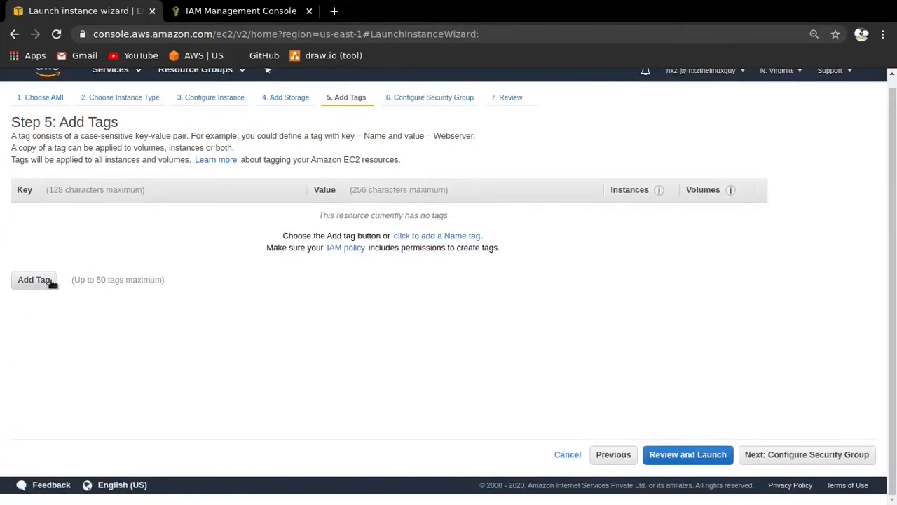
- Add an instance tag with the key Name and the value CodePipelineInstance
click(50, 284)
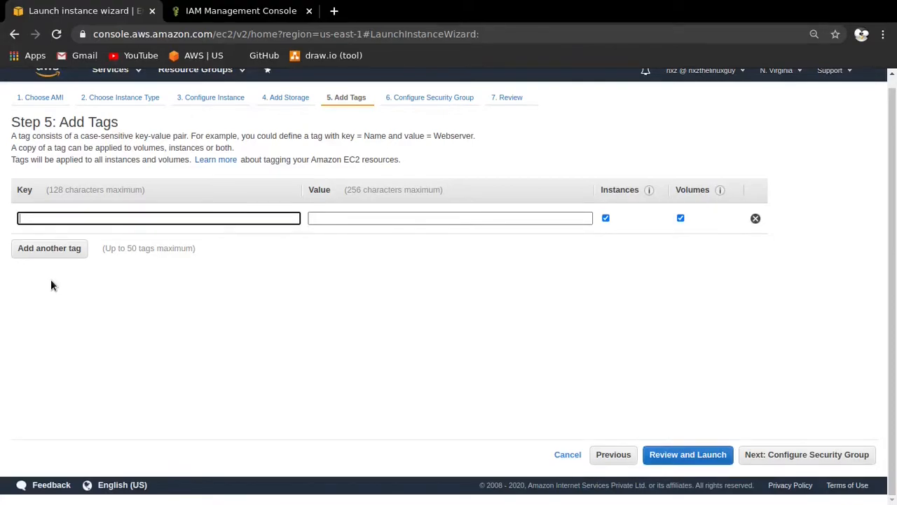
text(Name)
key(Tab)
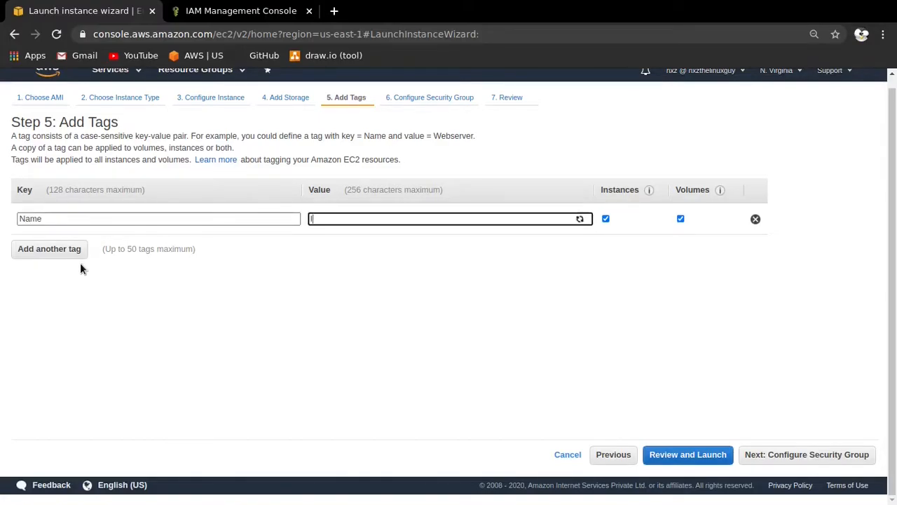
text(CodePipelineInstance)
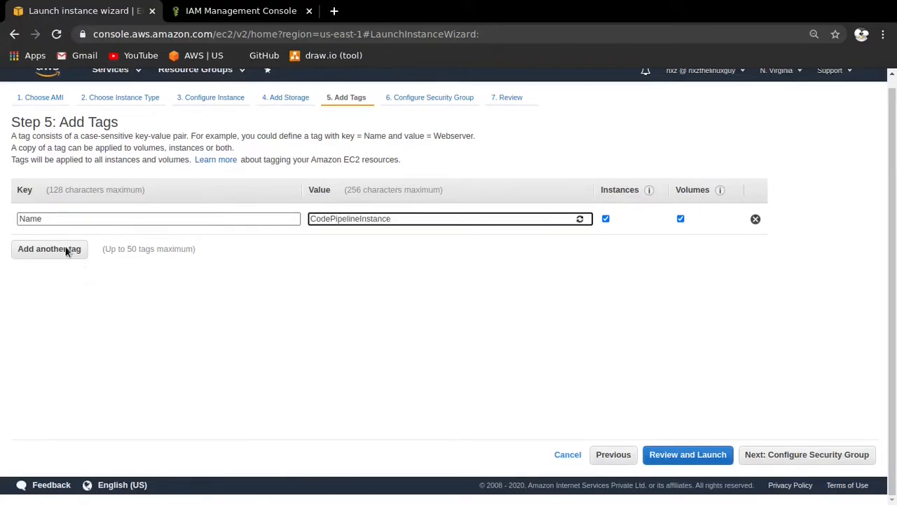
- Continue to the security group configuration and limit the SSH rule's source to My IP
click(841, 458)
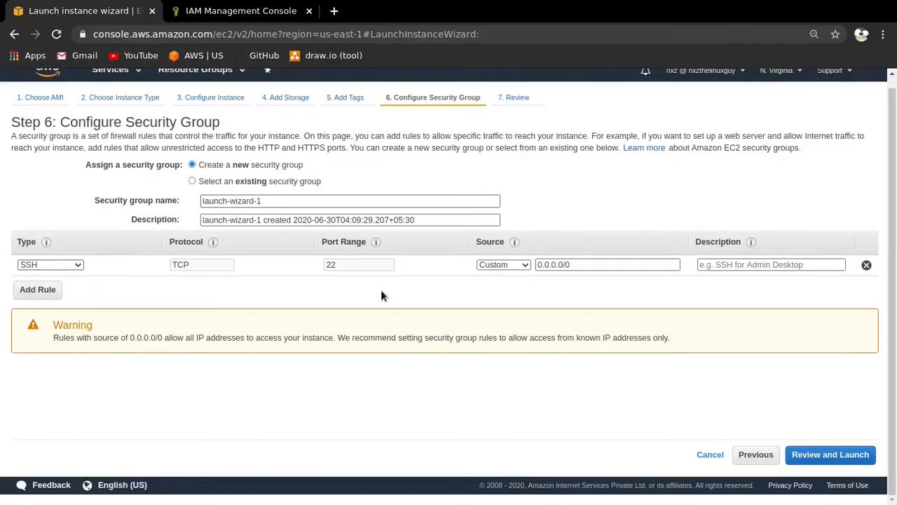
click(499, 265)
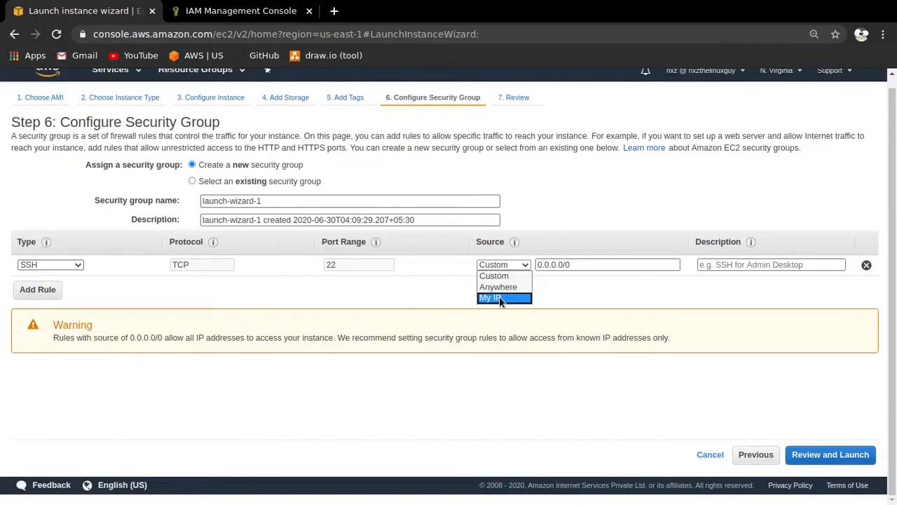
click(499, 297)
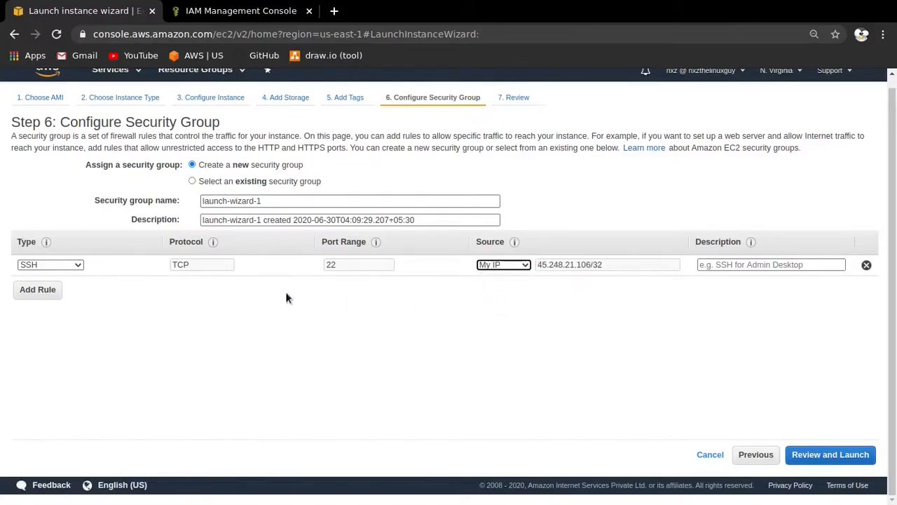
- Add an HTTP rule with its source limited to My IP to the security group and continue to the launch review
click(39, 290)
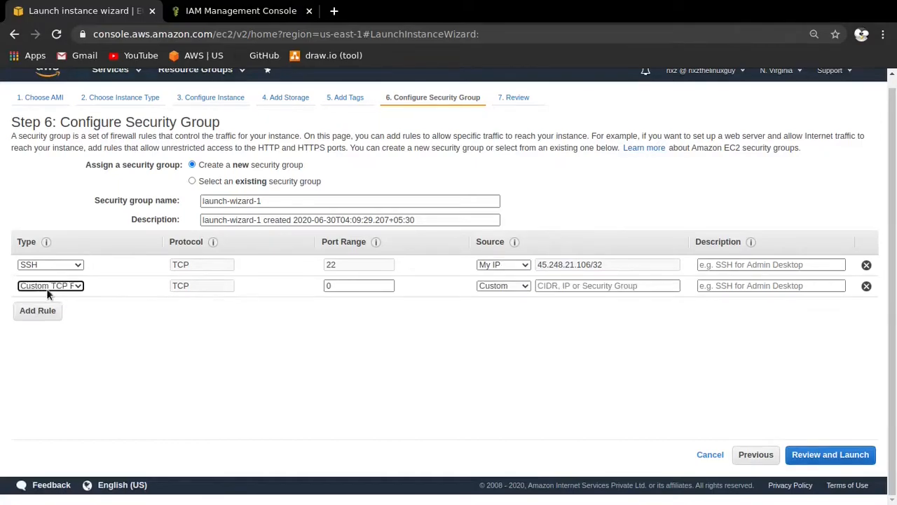
click(57, 286)
click(66, 209)
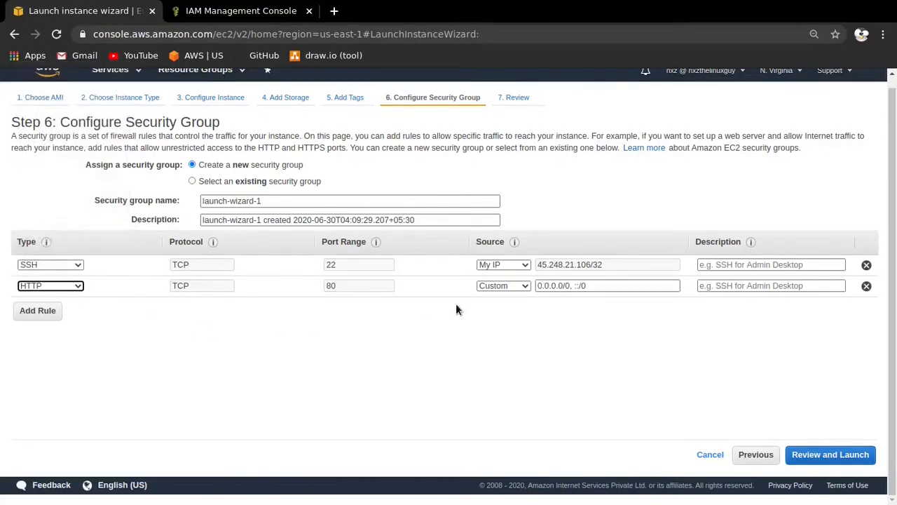
click(497, 286)
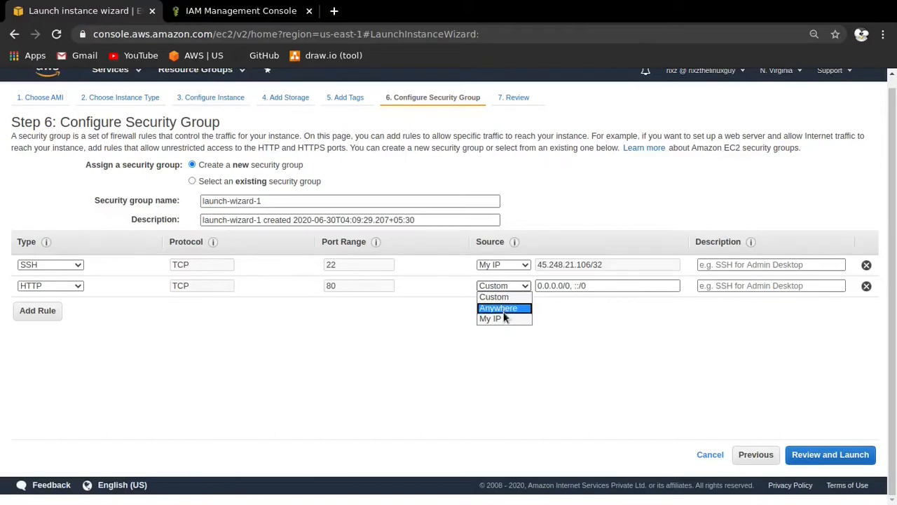
click(504, 319)
click(807, 454)
scroll(481, 253, down, 2)
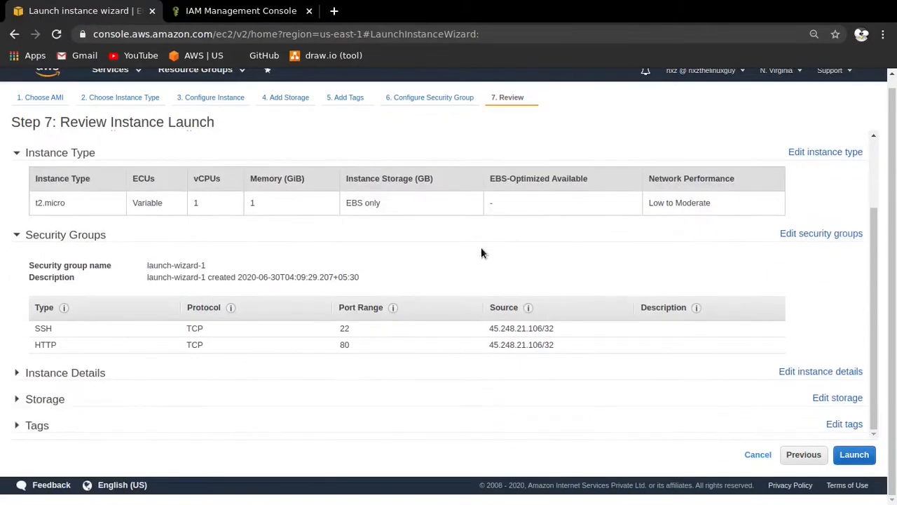
- Launch the instance with the existing key pair aws-keypair-may-2020, acknowledging access to its private key file
click(857, 454)
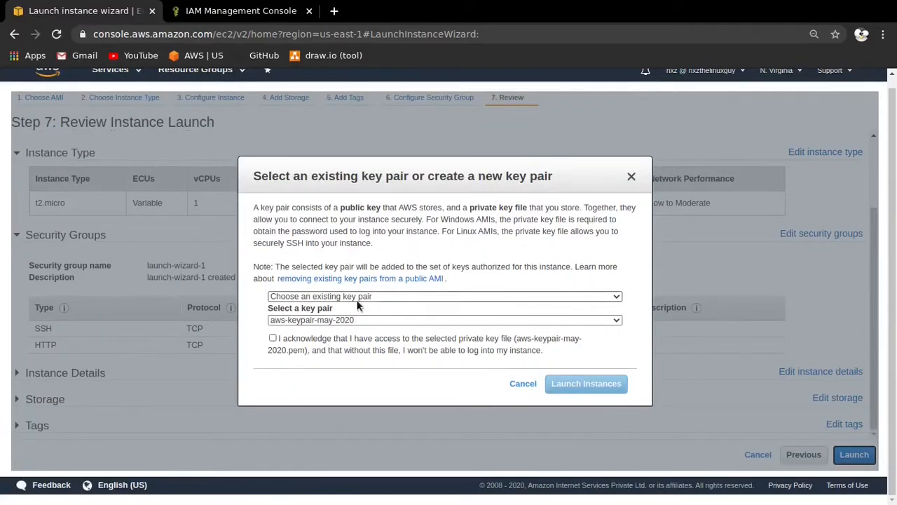
click(371, 319)
click(373, 322)
click(380, 294)
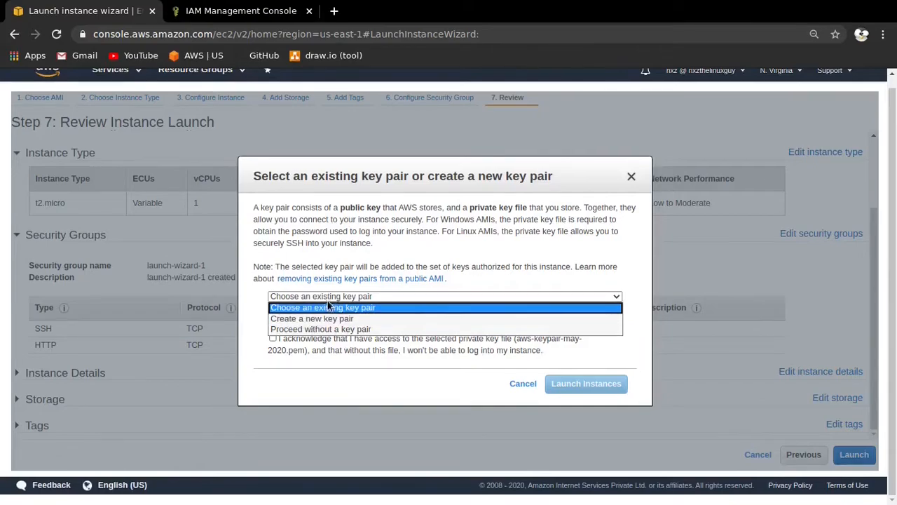
click(333, 295)
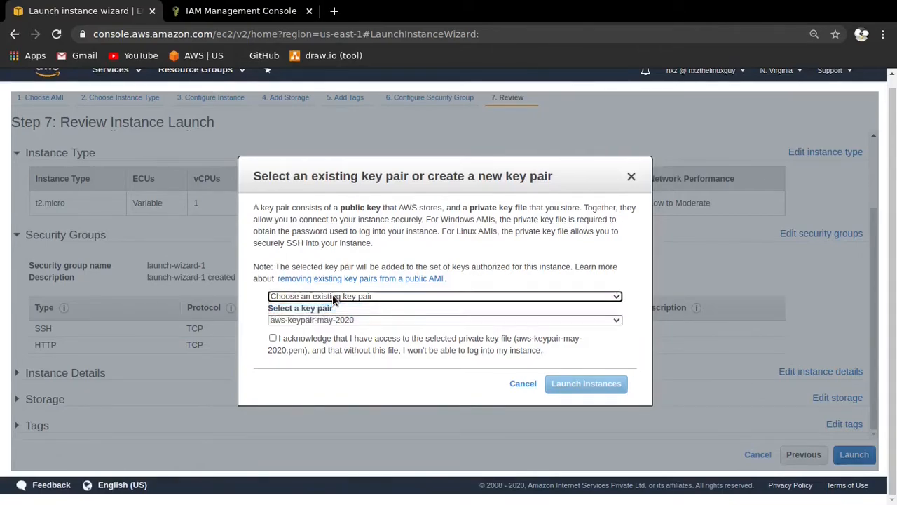
click(277, 337)
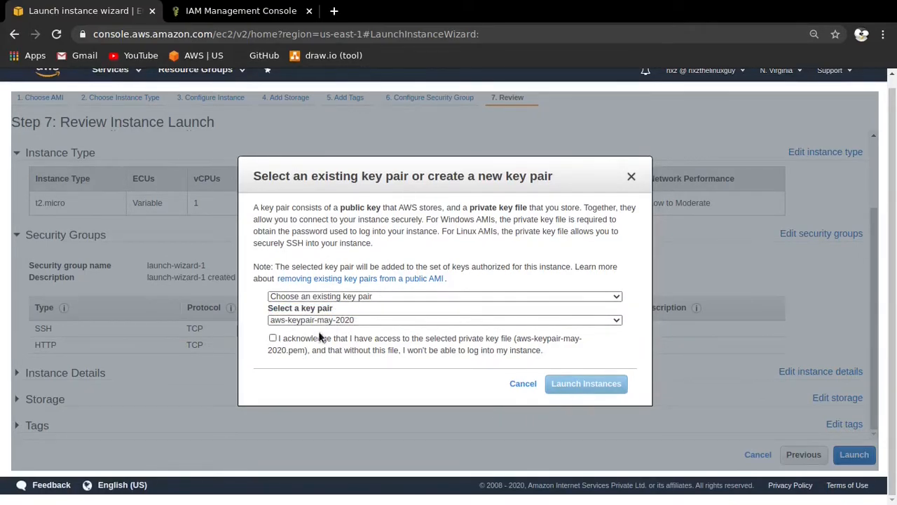
click(276, 339)
click(561, 382)
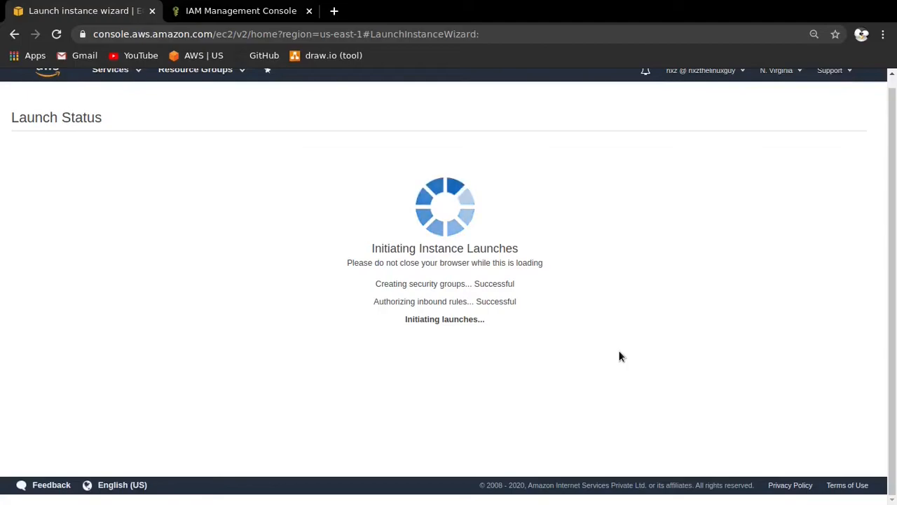
- Open the instances list and check the new instance's state and availability zone
scroll(769, 394, down, 1)
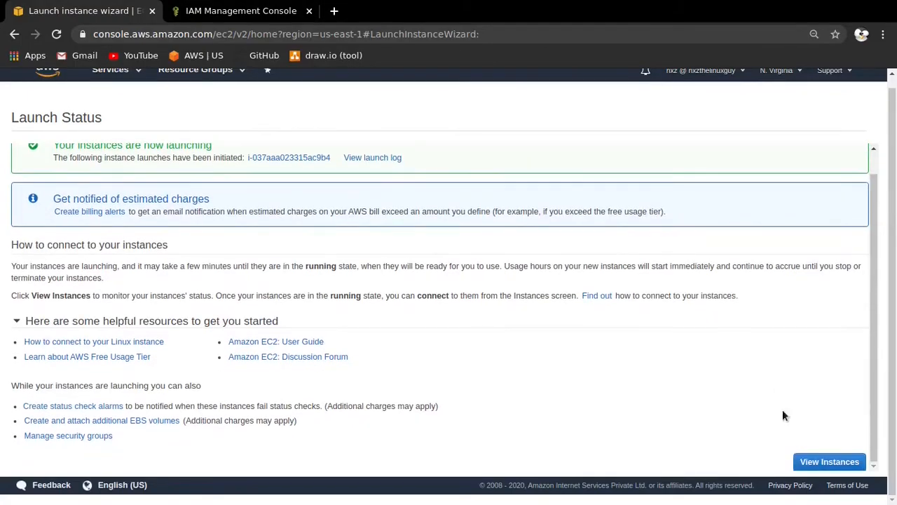
click(830, 461)
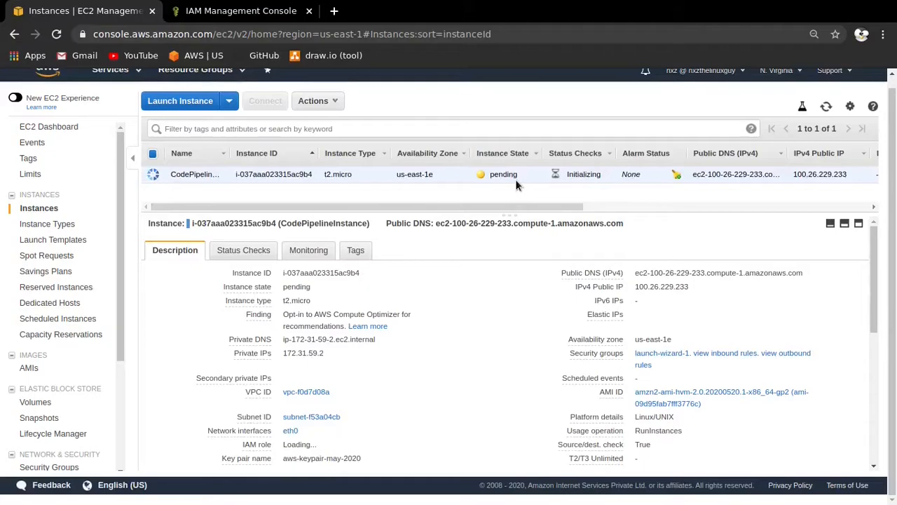
drag(529, 175, 494, 174)
click(472, 197)
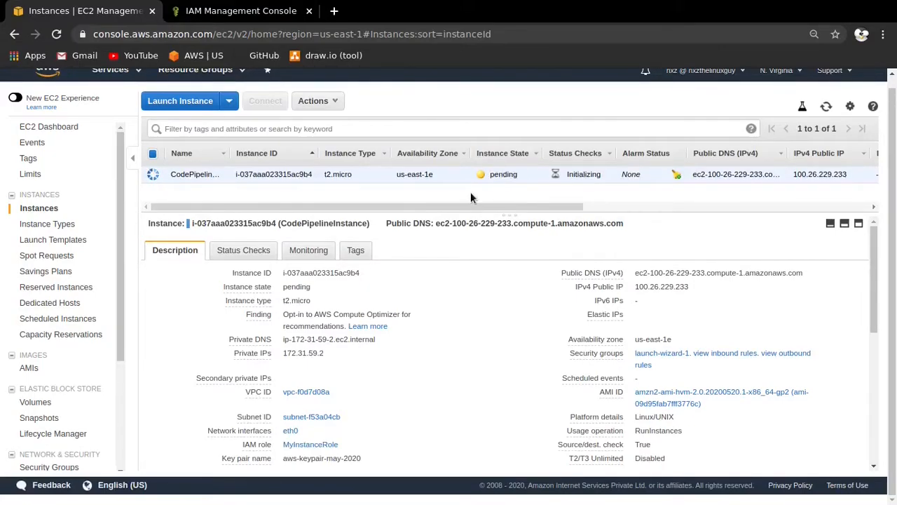
drag(440, 173, 391, 171)
click(303, 187)
- Show the tutorial beside the console and read on to Step 4, Create an application in CodeDeploy
key(super+f)
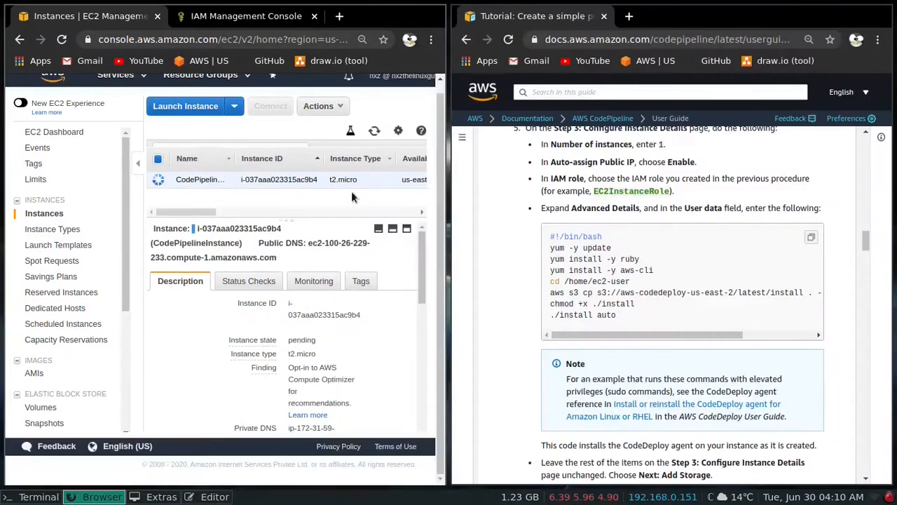
scroll(623, 214, down, 5)
scroll(623, 213, down, 8)
scroll(627, 213, down, 2)
drag(557, 234, 771, 234)
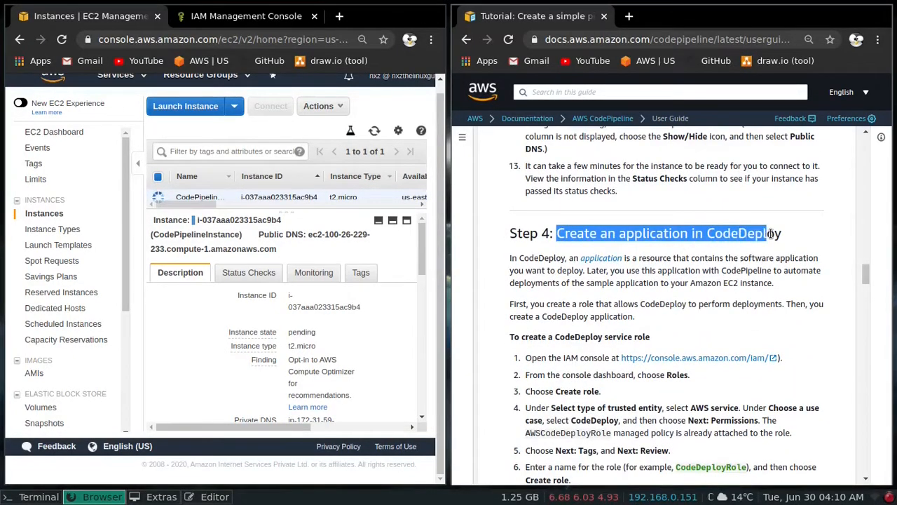
scroll(699, 220, down, 2)
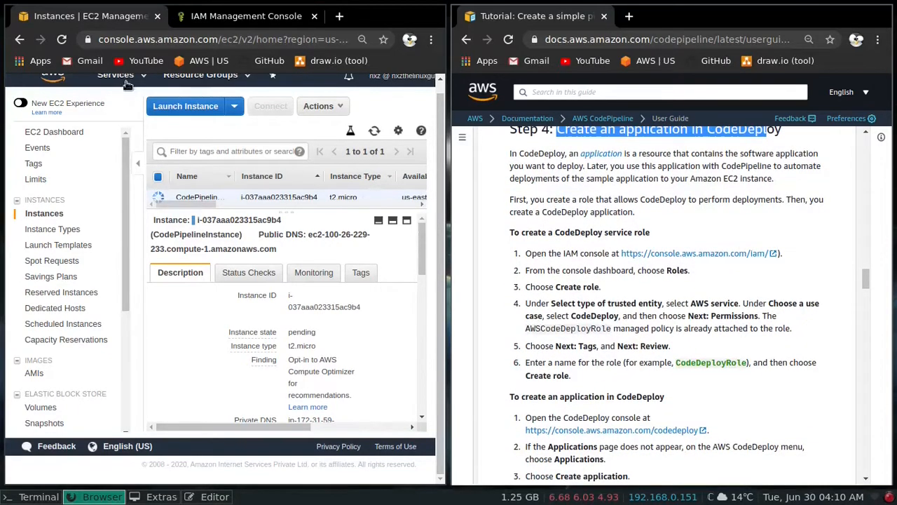
- Search the AWS services for CodeDeploy and open its console in a new browser tab
scroll(128, 82, up, 1)
click(141, 85)
text(iam)
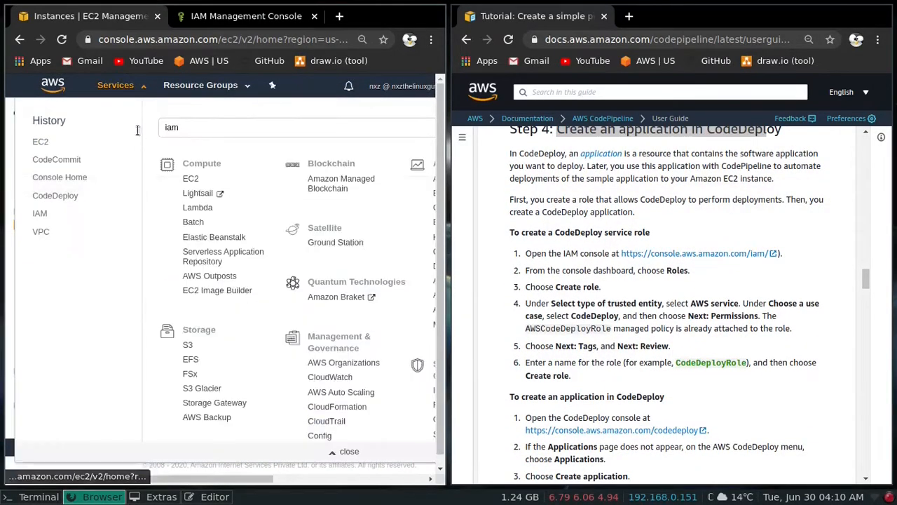
key(ctrl+a)
text(codede)
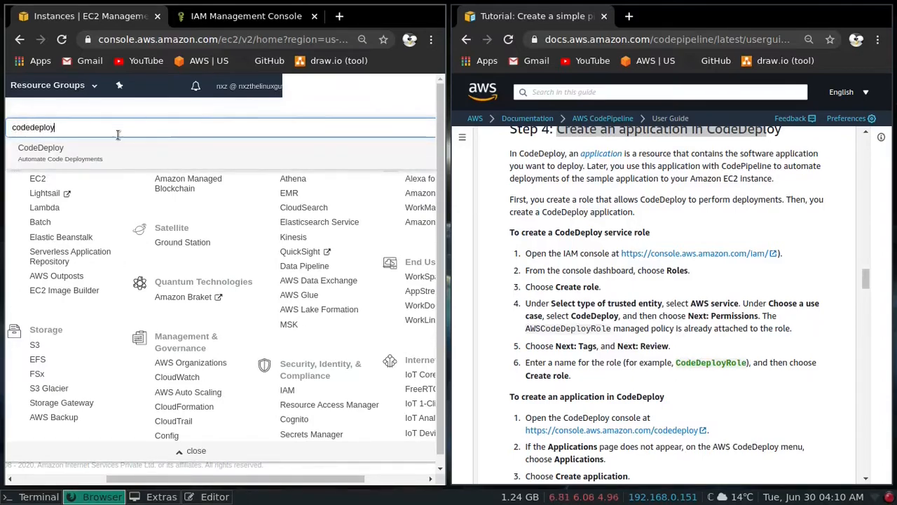
right_click(74, 151)
click(104, 162)
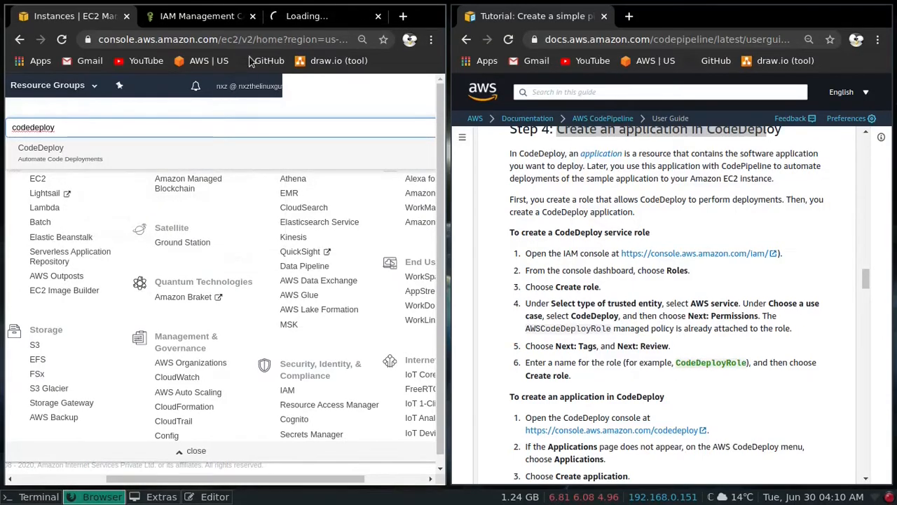
click(287, 16)
- Close the services list left open on the EC2 instances page and reduce the page zoom
click(84, 15)
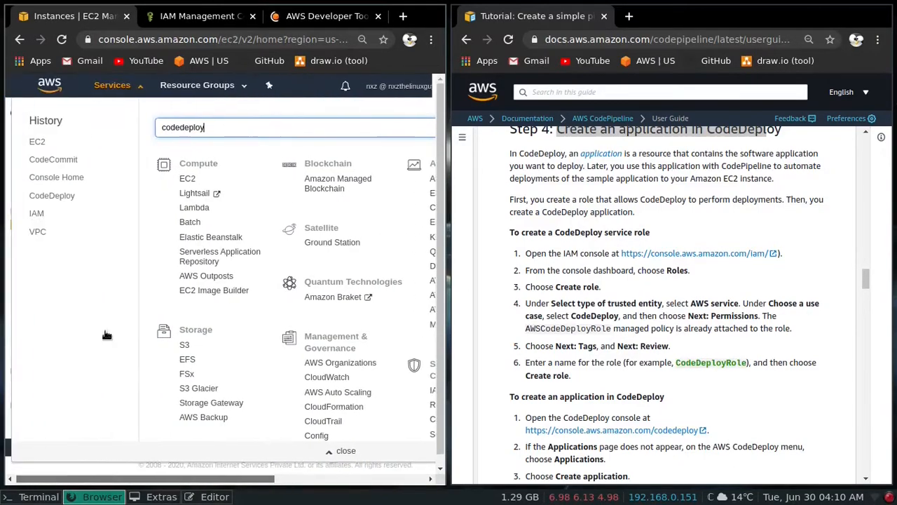
click(133, 87)
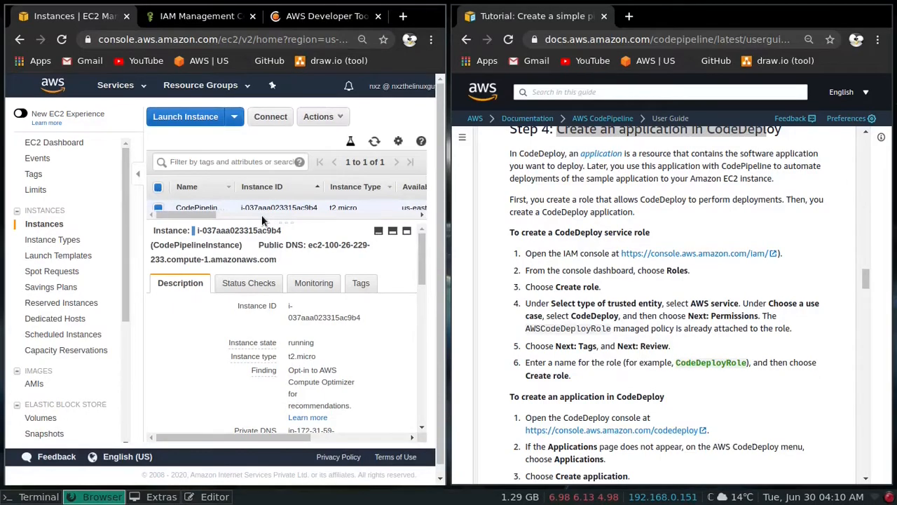
key(ctrl+minus)
- Create a CodeDeploy application named MyDemoApplication with EC2/On-premises as the compute platform
click(329, 18)
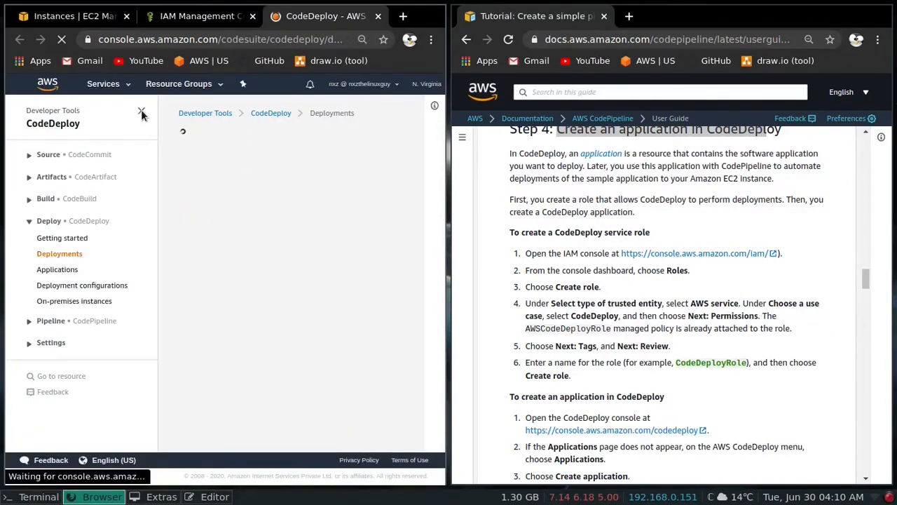
click(56, 270)
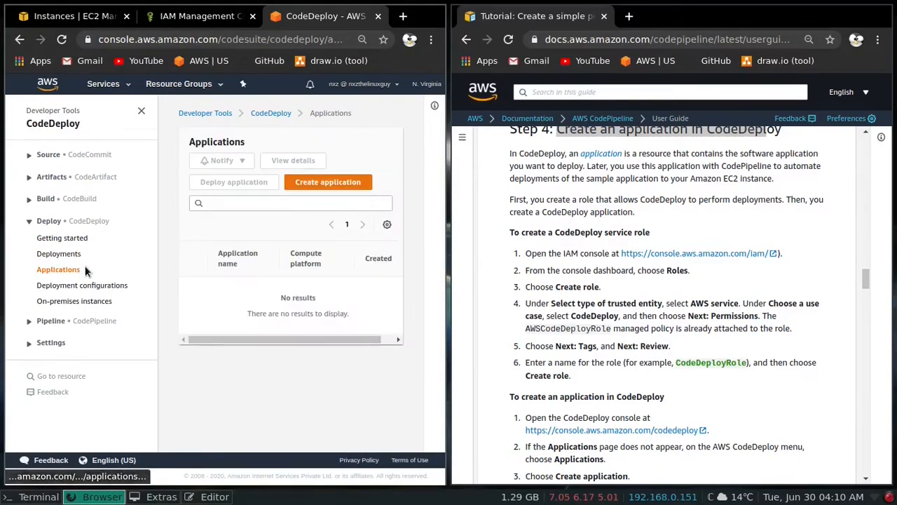
click(300, 183)
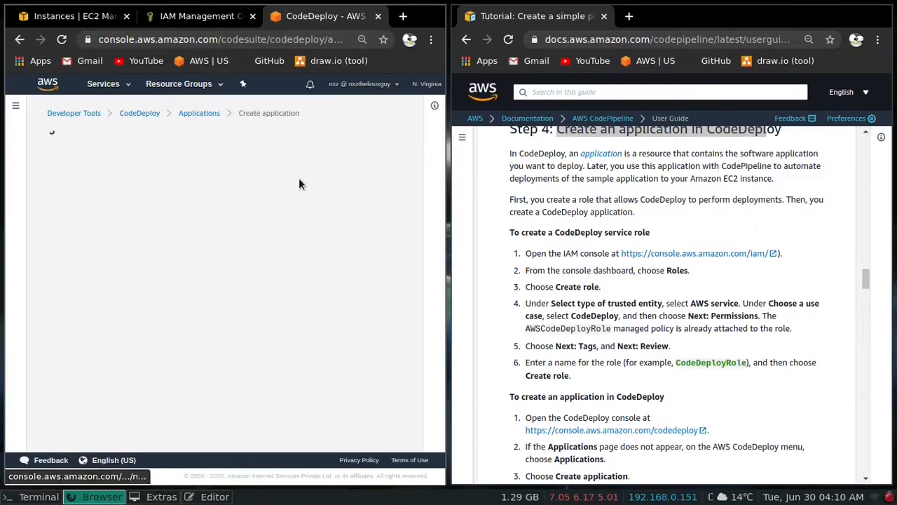
click(115, 242)
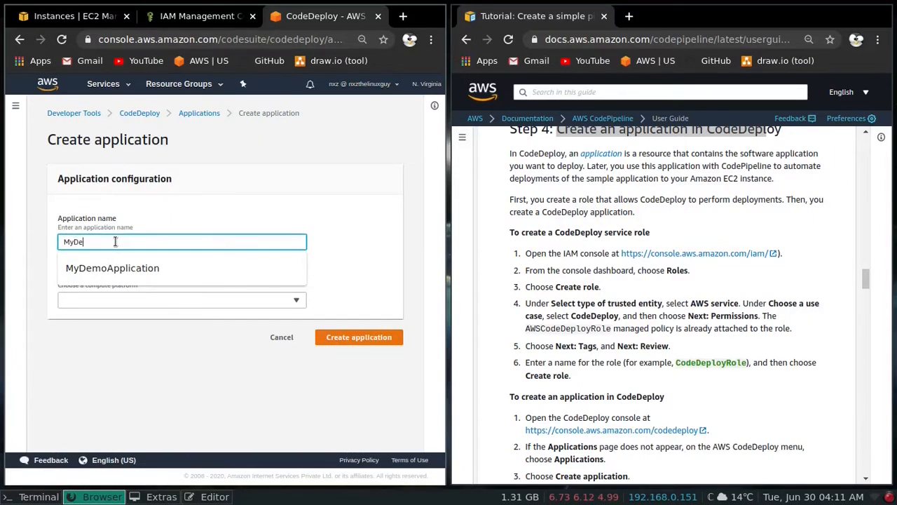
text(MyDemoApplication)
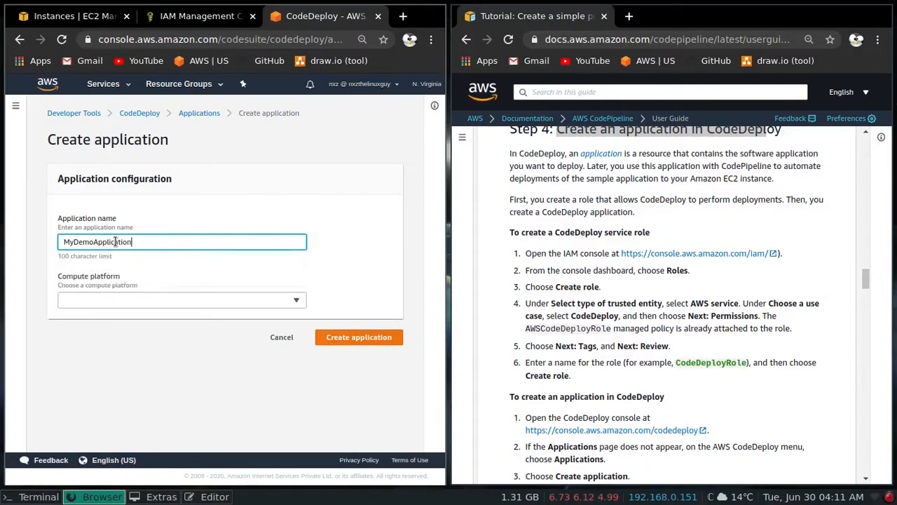
click(160, 300)
click(81, 312)
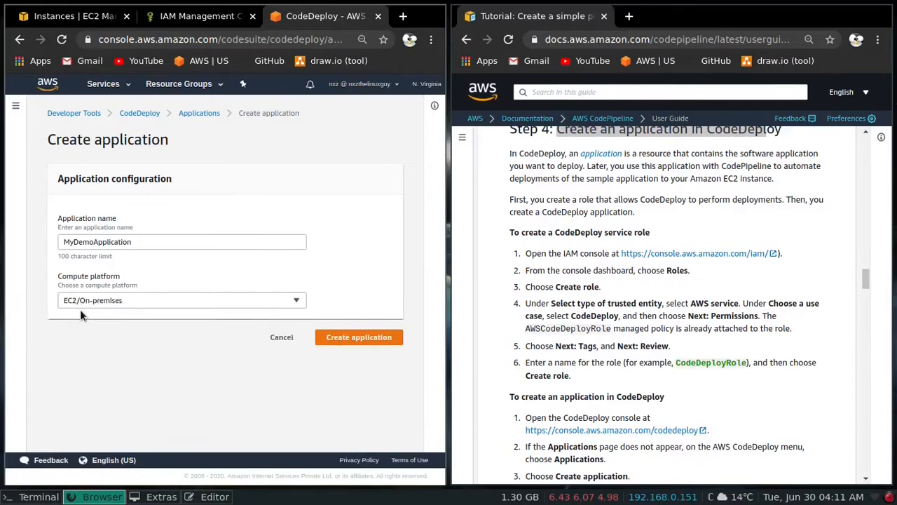
click(380, 340)
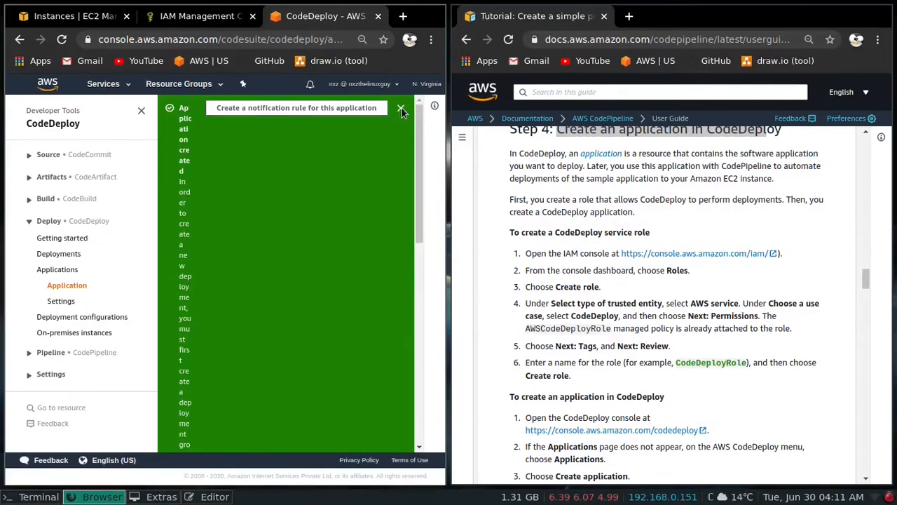
- Dismiss the creation notice and collapse the side navigation on the MyDemoApplication details page
click(401, 110)
click(301, 265)
scroll(301, 263, down, 3)
scroll(287, 280, up, 2)
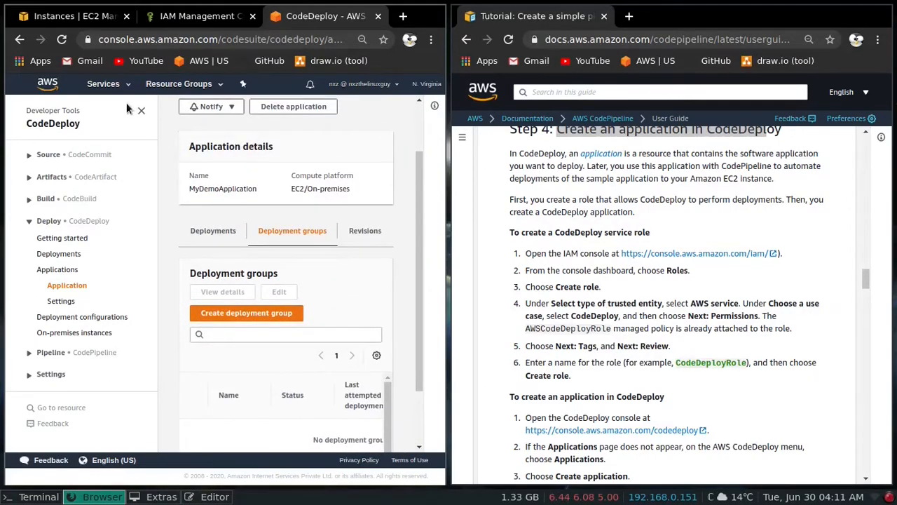
click(141, 110)
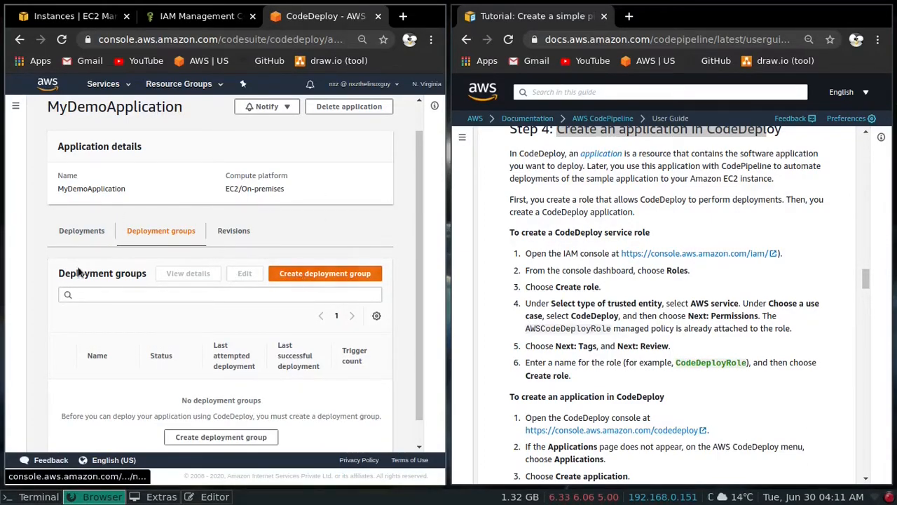
- Start a new IAM role for an AWS service, choosing CodeDeploy as the service and CodeDeploy as its use case
click(199, 16)
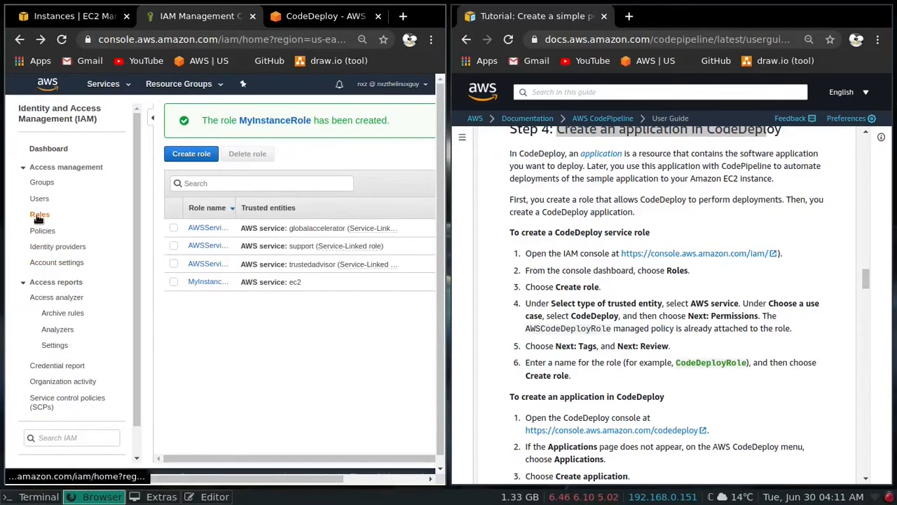
scroll(183, 158, right, 2)
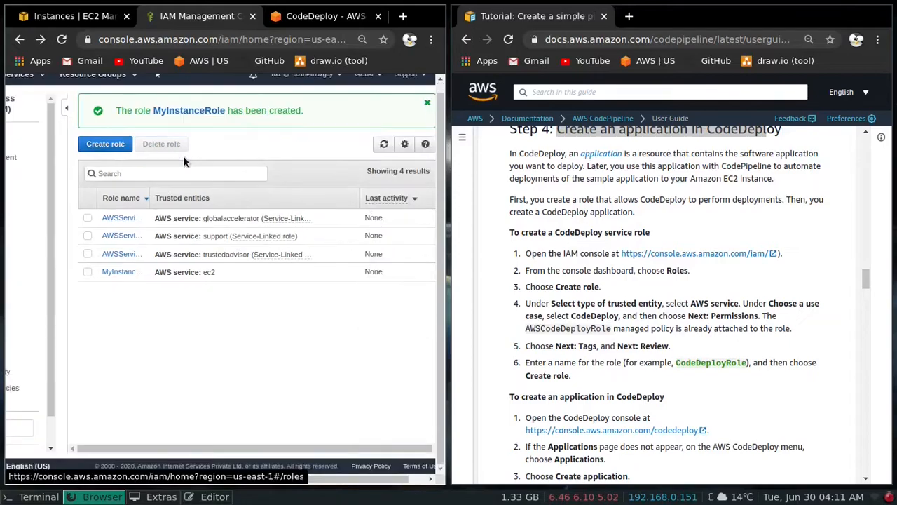
click(106, 145)
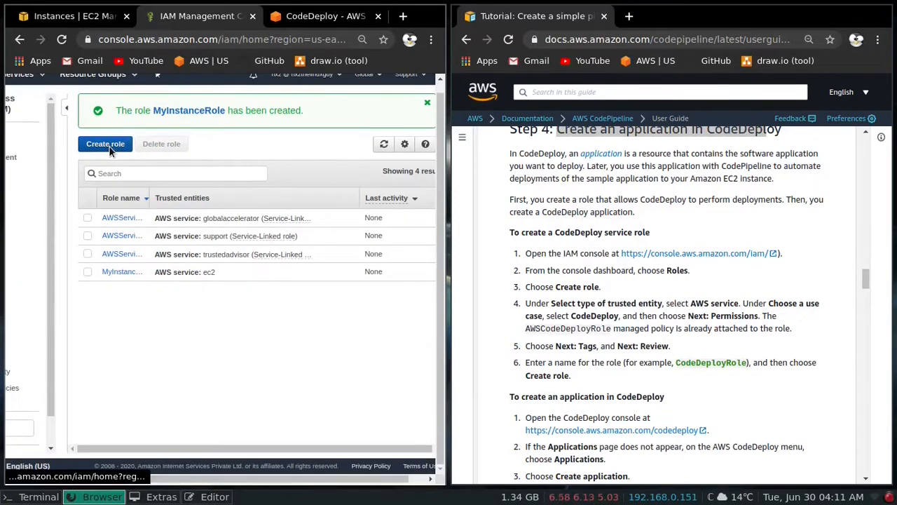
key(super+f)
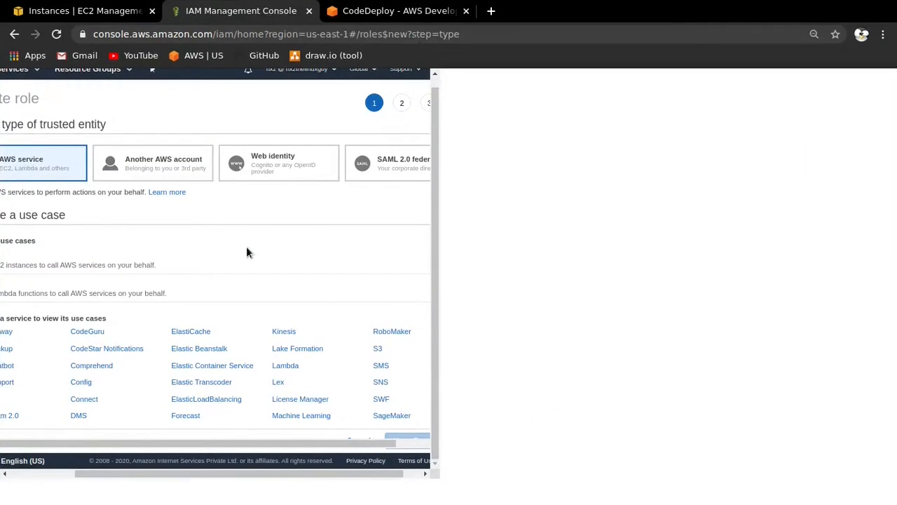
scroll(415, 254, down, 5)
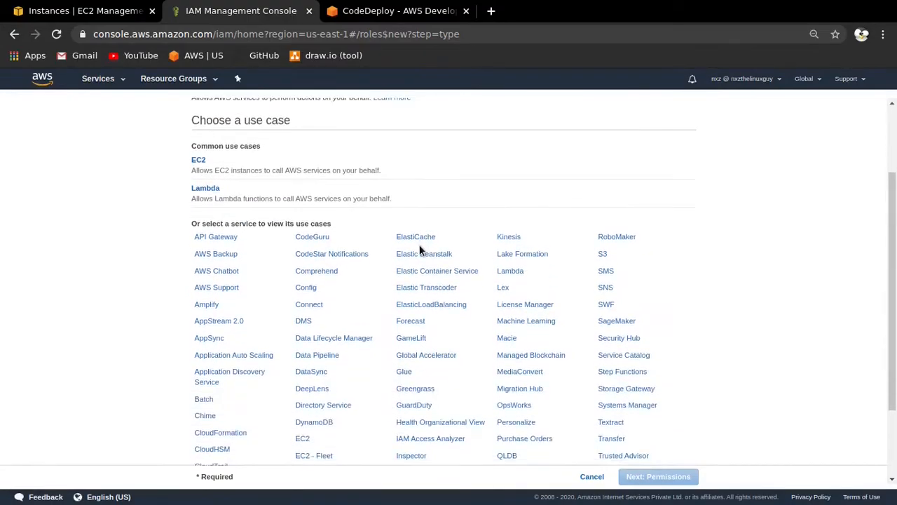
click(218, 440)
scroll(217, 442, down, 2)
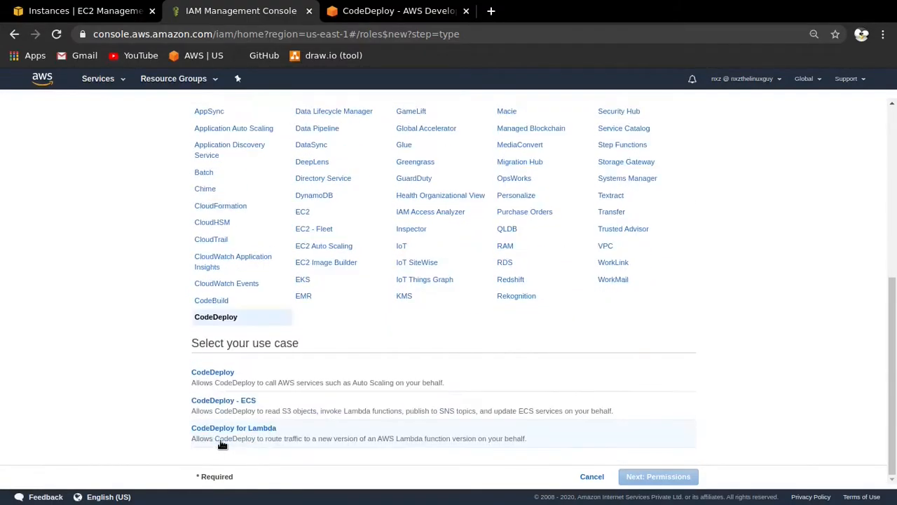
click(231, 380)
click(684, 477)
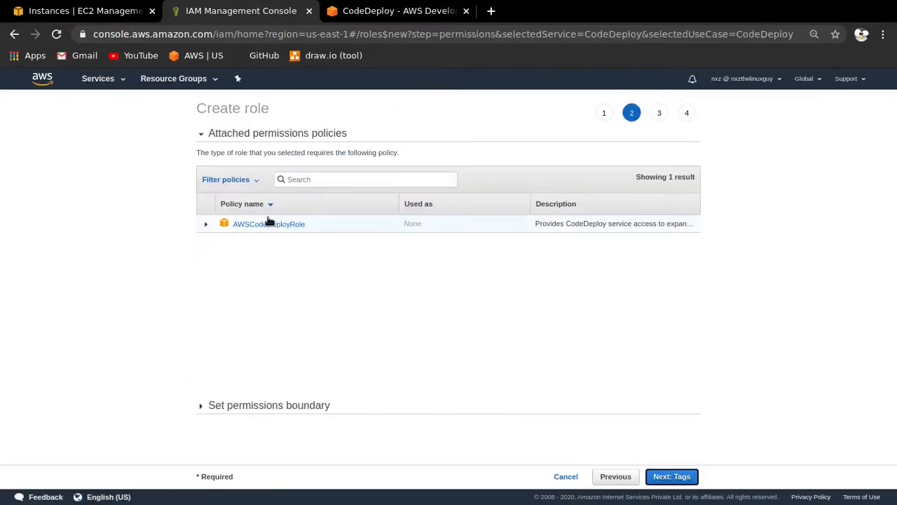
- Keep the attached AWSCodeDeployRole policy, skip the tags, name the role MyCodeDeployRole and create it
click(677, 476)
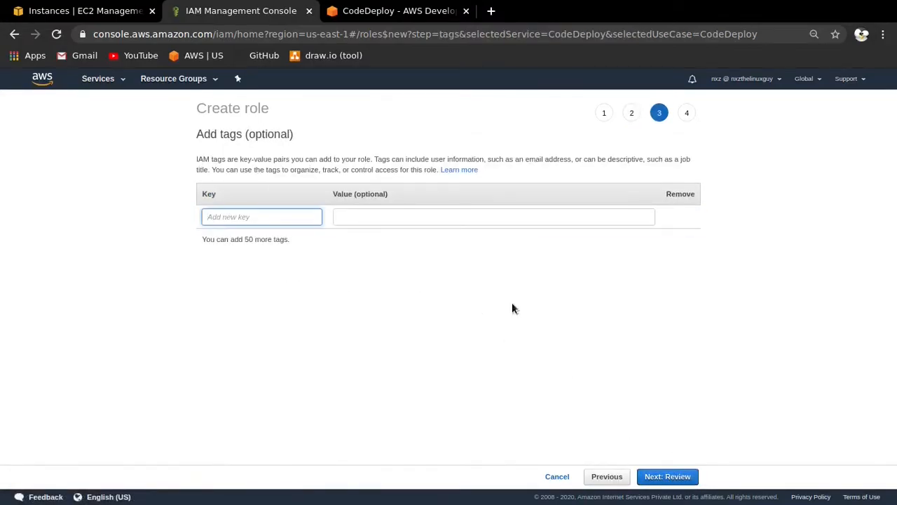
click(650, 477)
click(419, 172)
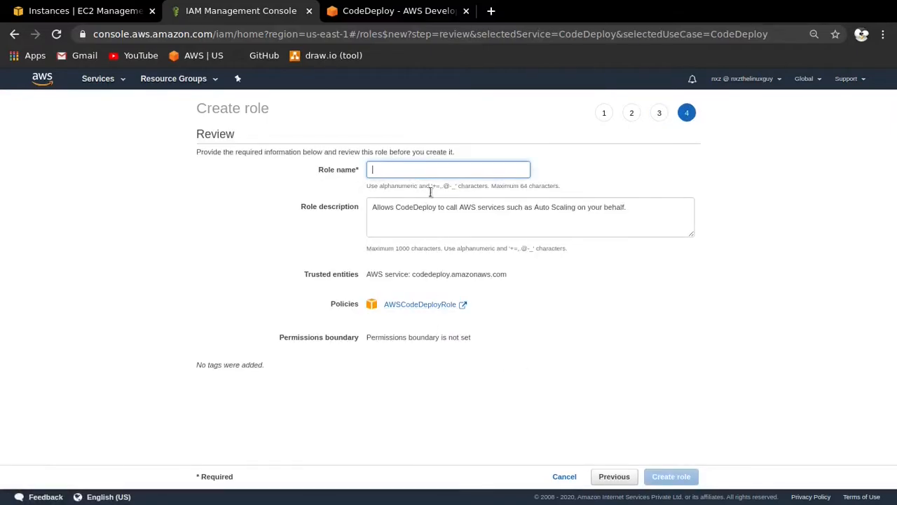
text(MyD)
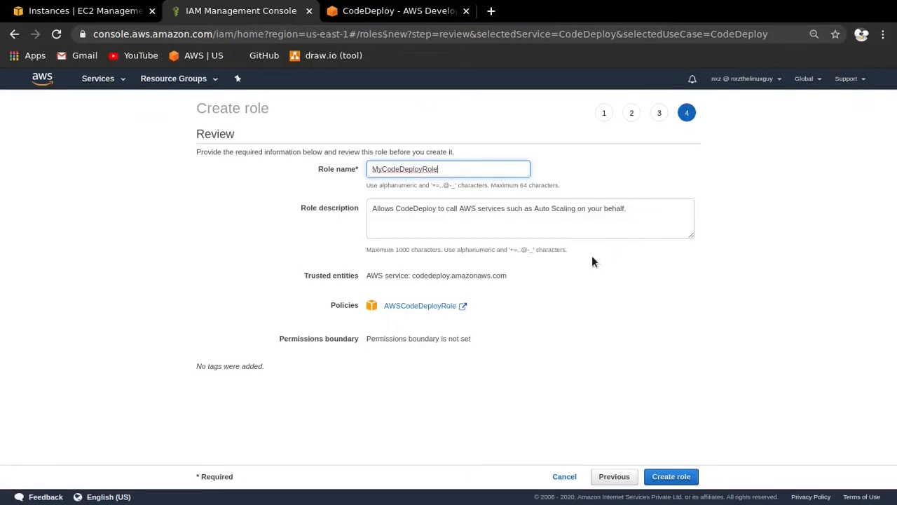
click(664, 474)
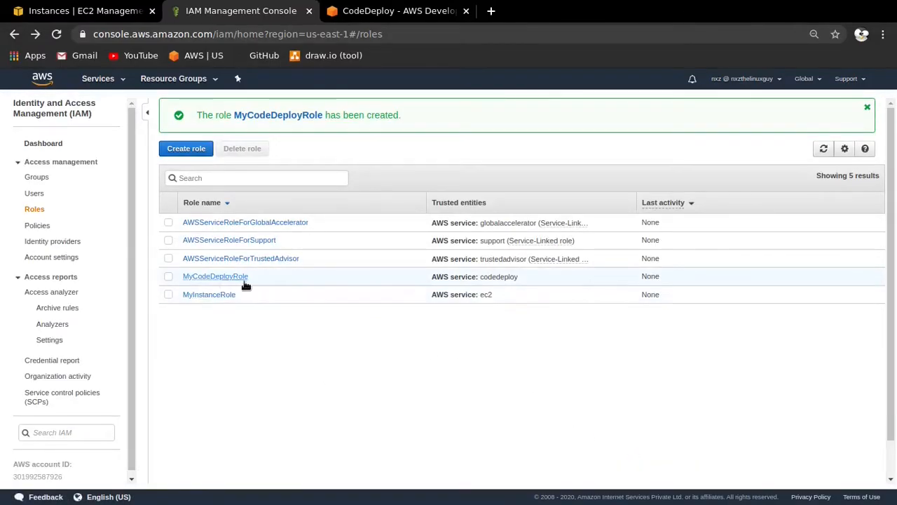
- Open the deployment group creation form for MyDemoApplication in CodeDeploy and review its application details
click(384, 12)
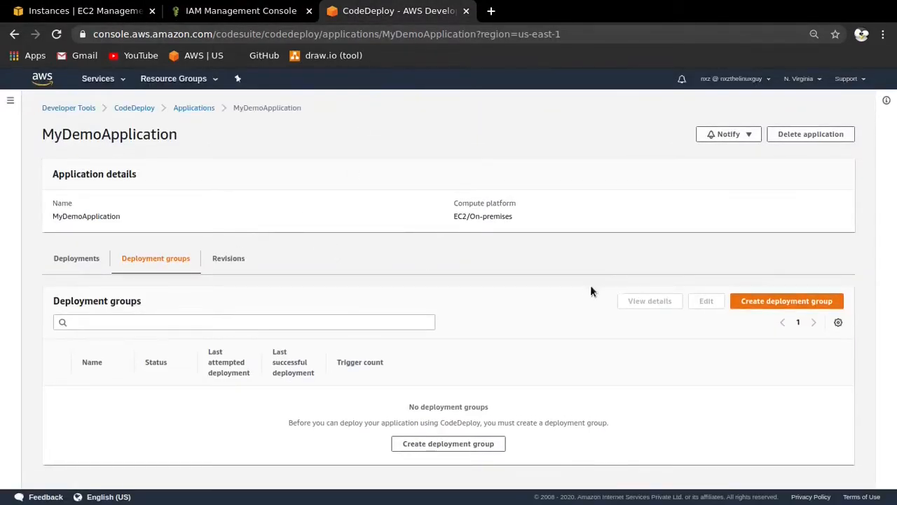
click(783, 306)
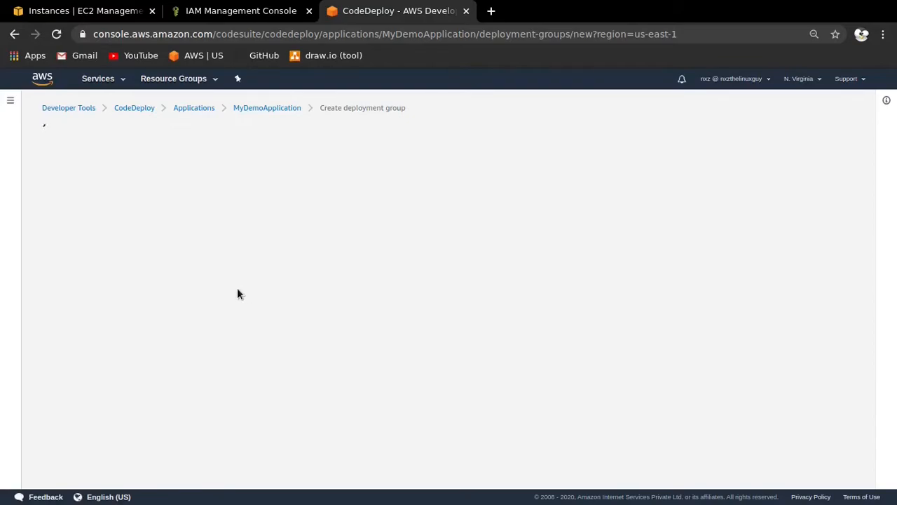
click(96, 10)
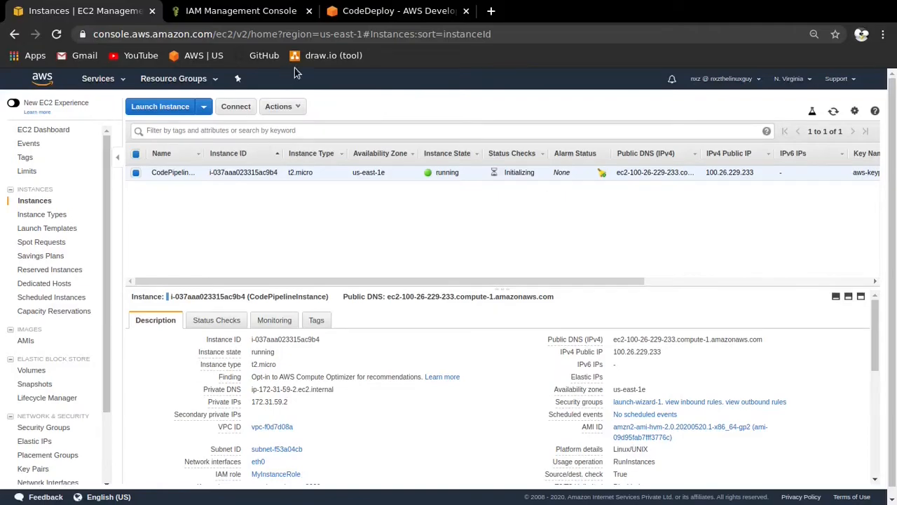
click(370, 11)
scroll(215, 218, down, 2)
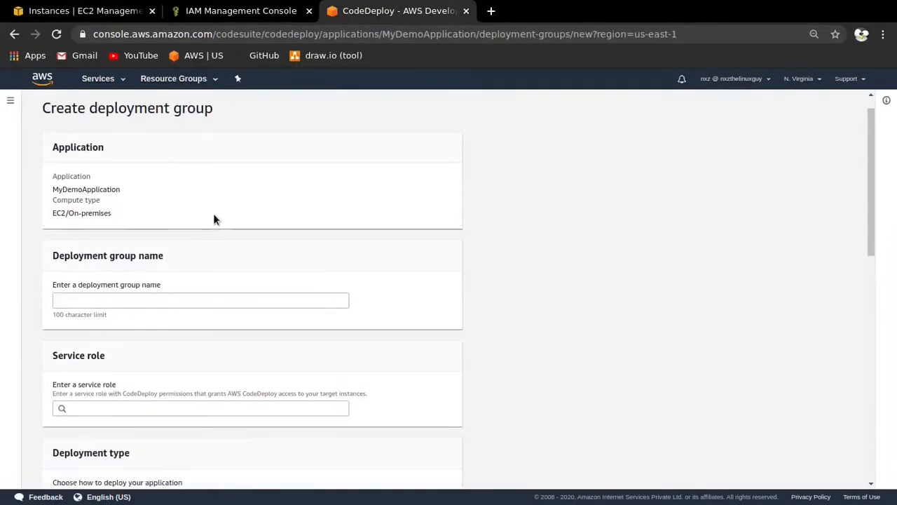
scroll(121, 239, up, 2)
drag(114, 235, 40, 196)
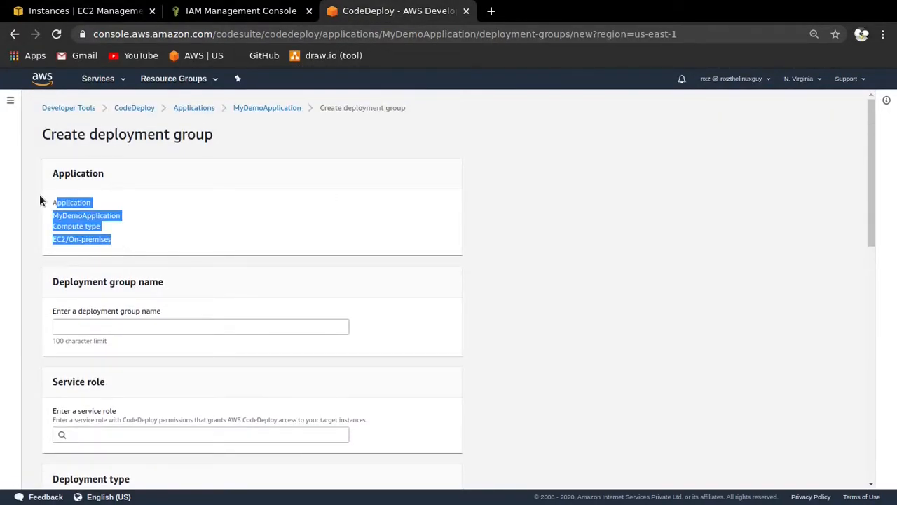
click(131, 219)
- Name the deployment group MyDemoCodeDeploymentGroup
scroll(113, 198, down, 3)
drag(165, 178, 32, 171)
click(187, 202)
click(226, 223)
text(M)
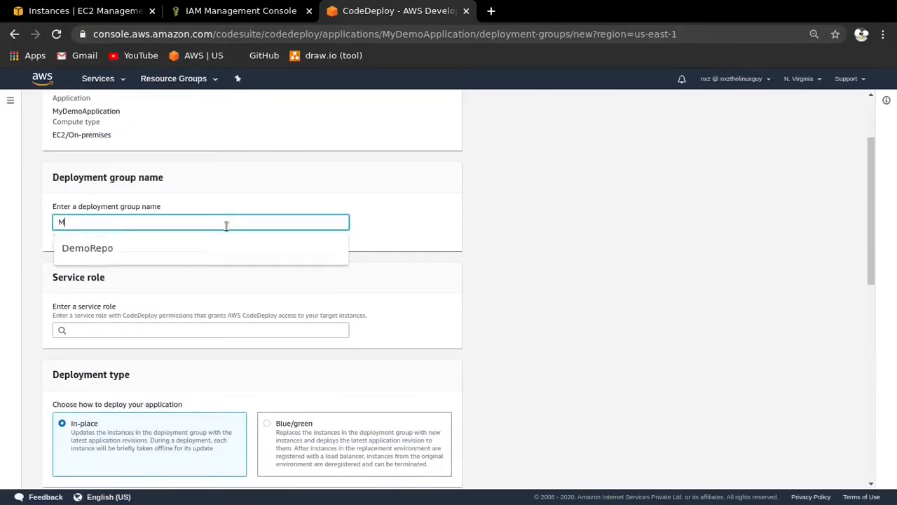
text(yDemoCodeDeploymentGroup)
scroll(253, 230, down, 1)
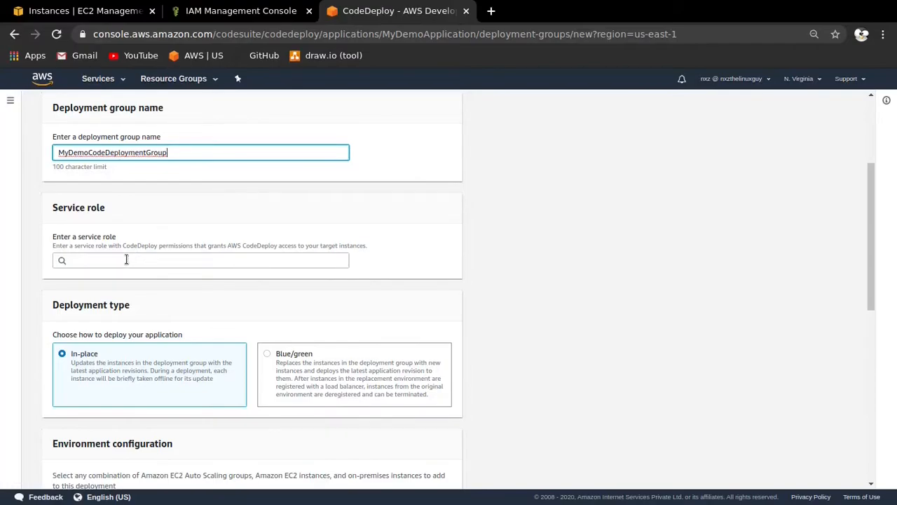
- Assign MyCodeDeployRole as the deployment group's service role and look over the deployment type section
click(126, 259)
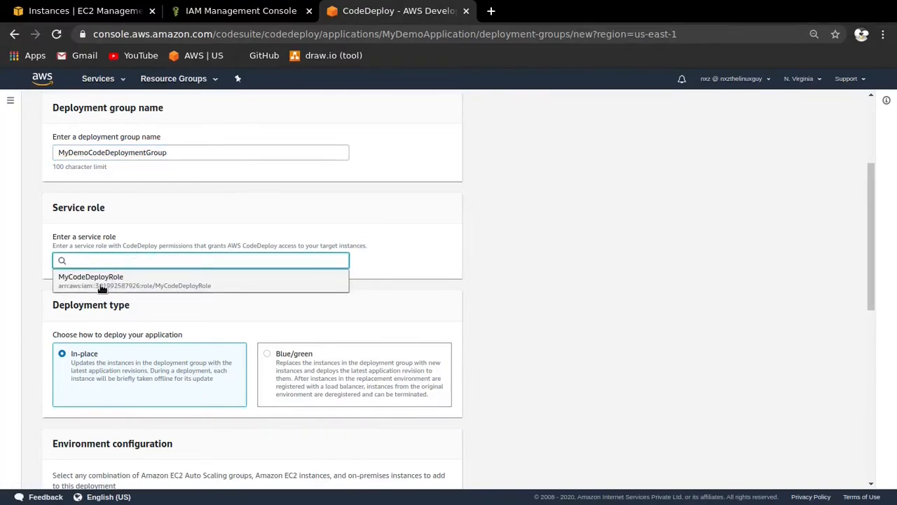
click(116, 280)
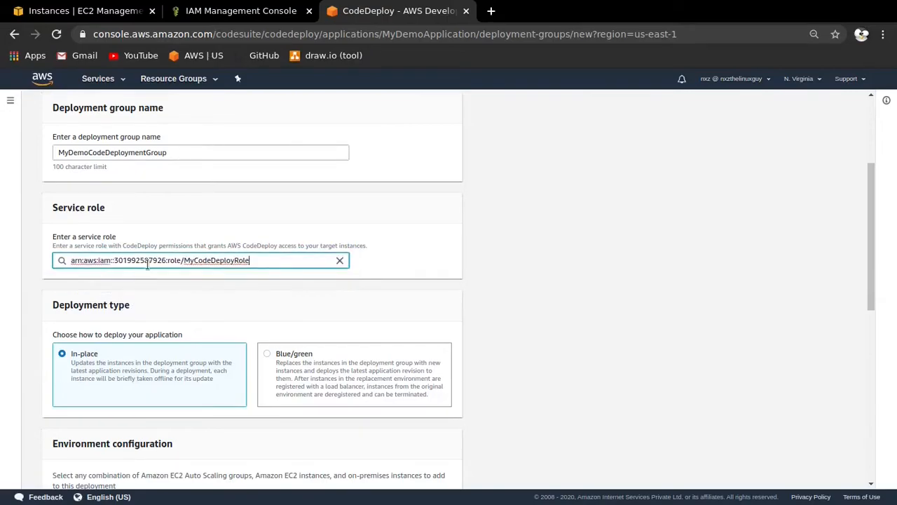
scroll(103, 189, down, 2)
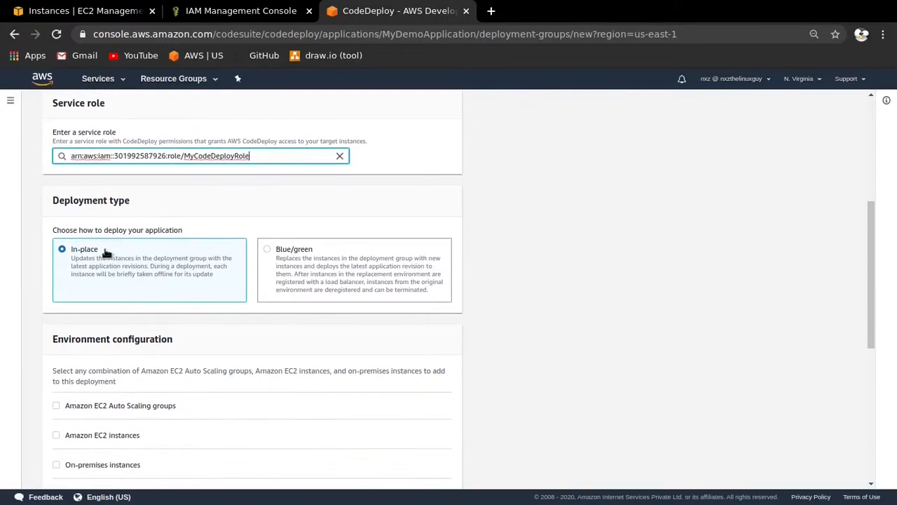
triple_click(120, 201)
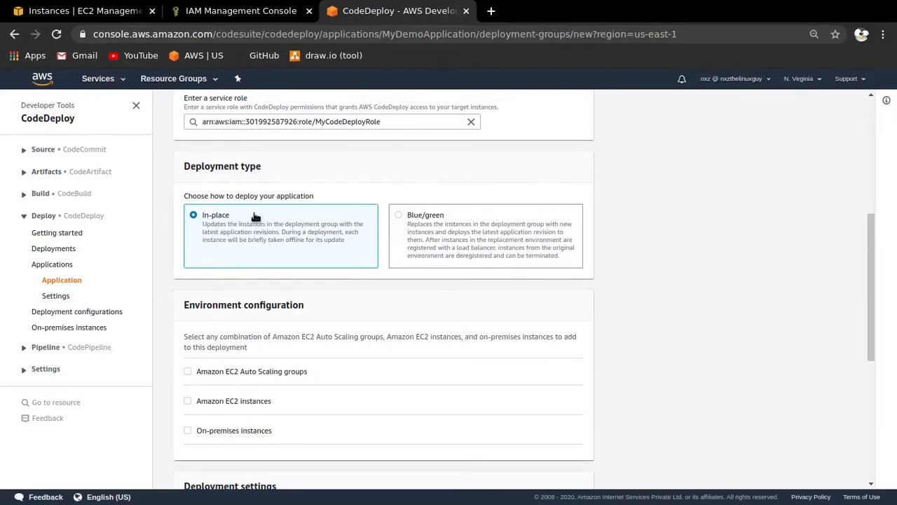
- Target Amazon EC2 instances by the tag key Name with value CodePipelineInstance, and check the matching instances
scroll(367, 193, down, 1)
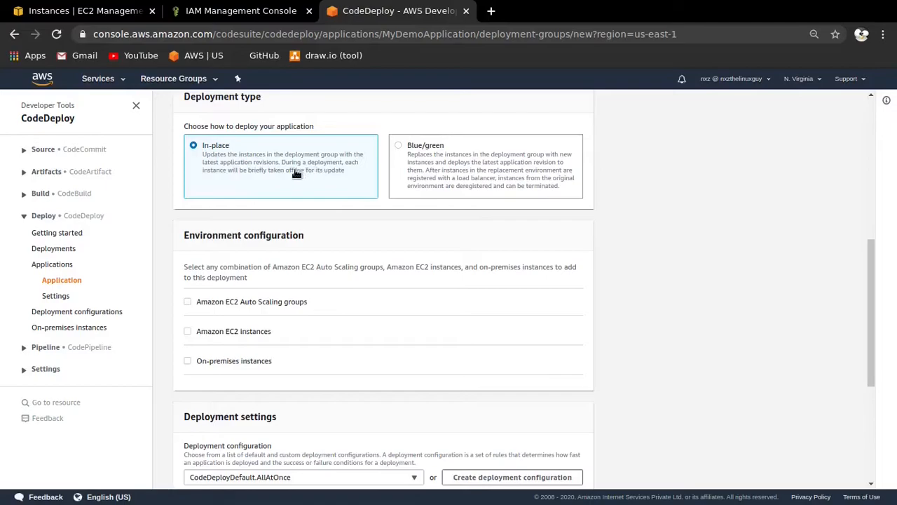
scroll(303, 173, down, 1)
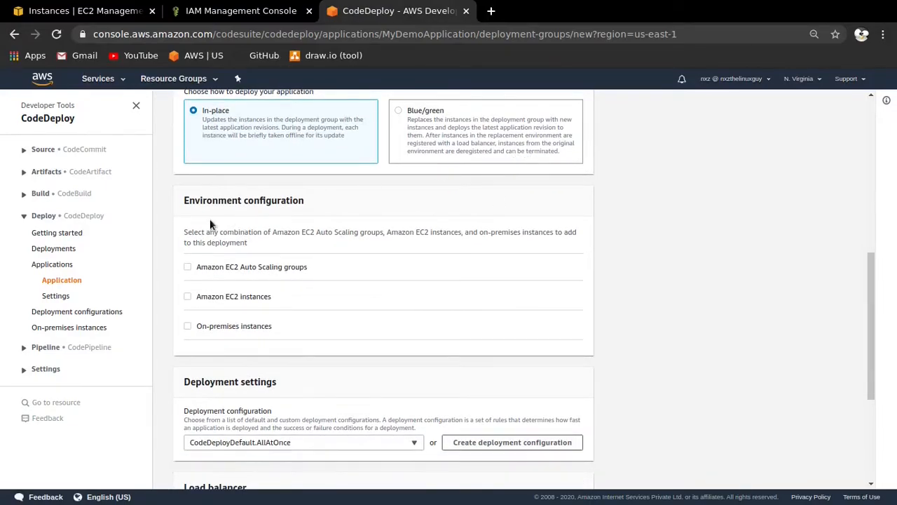
scroll(317, 204, down, 1)
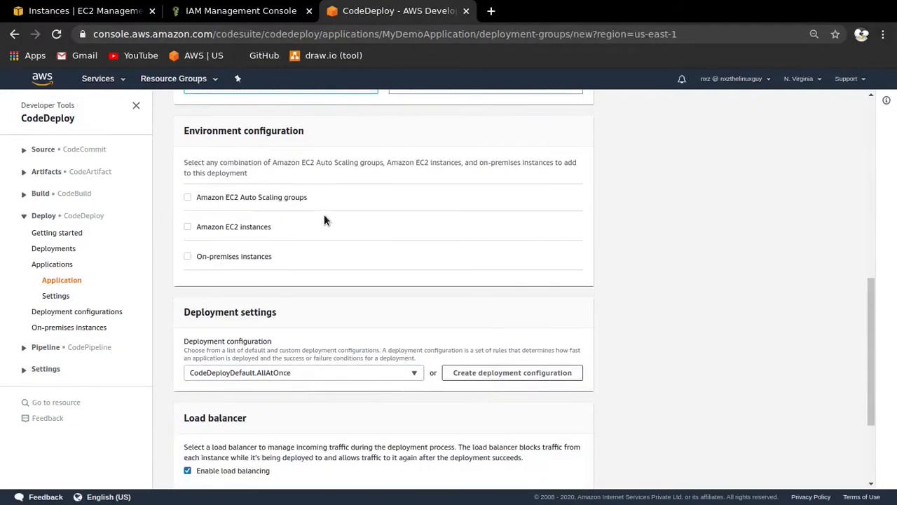
click(187, 227)
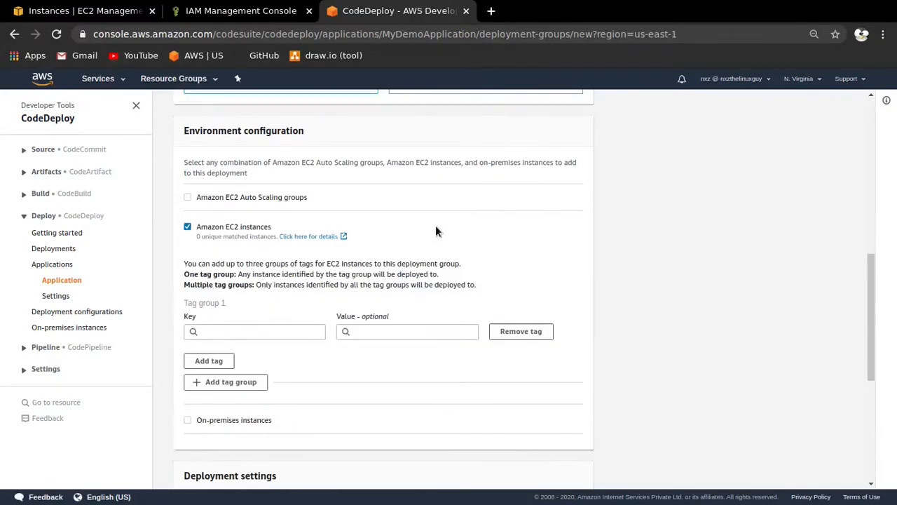
scroll(483, 203, down, 1)
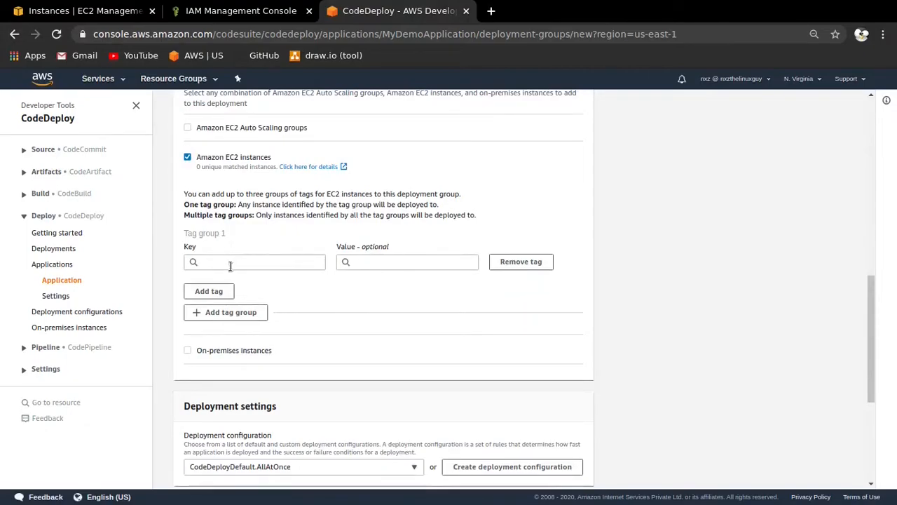
click(232, 262)
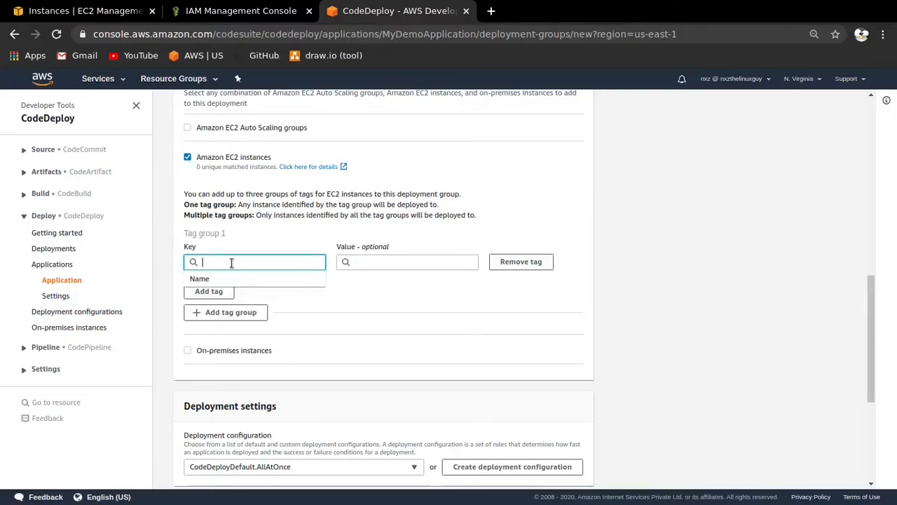
click(201, 278)
click(404, 261)
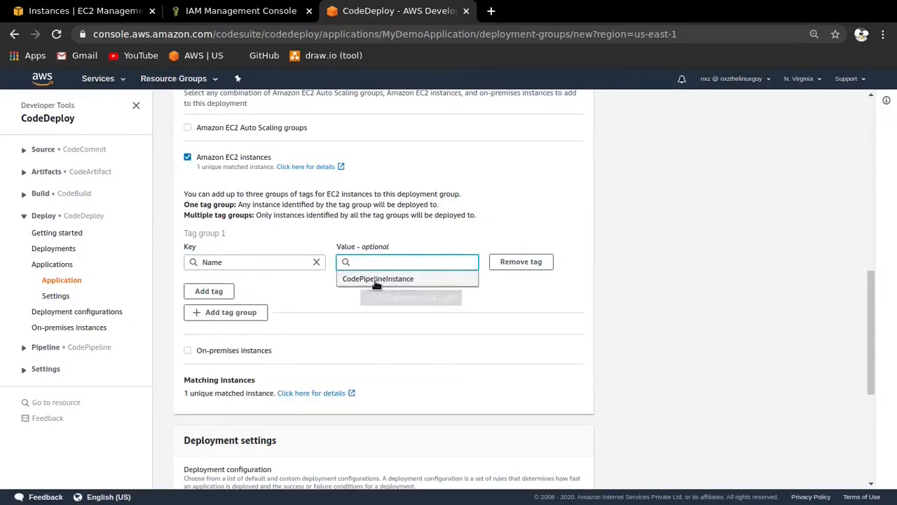
click(375, 280)
scroll(441, 288, down, 1)
mouse_move(258, 312)
mouse_down()
mouse_move(186, 317)
mouse_move(270, 325)
mouse_up()
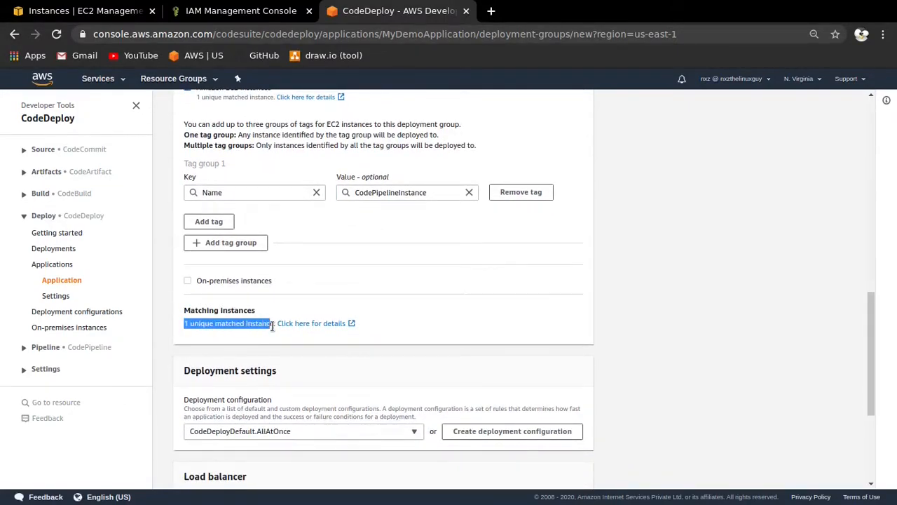
- Disable load balancing, review the optional advanced settings and create the deployment group
scroll(350, 245, up, 2)
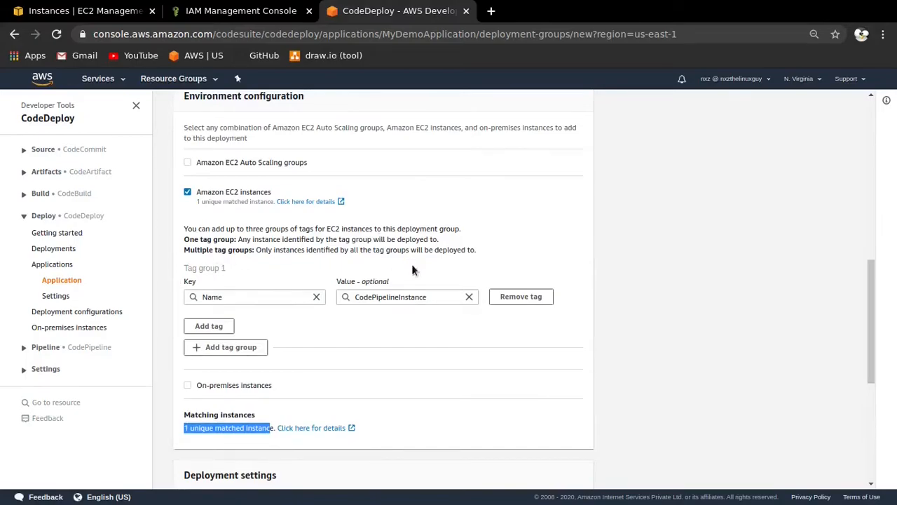
scroll(435, 270, up, 4)
scroll(344, 266, down, 7)
scroll(353, 247, down, 2)
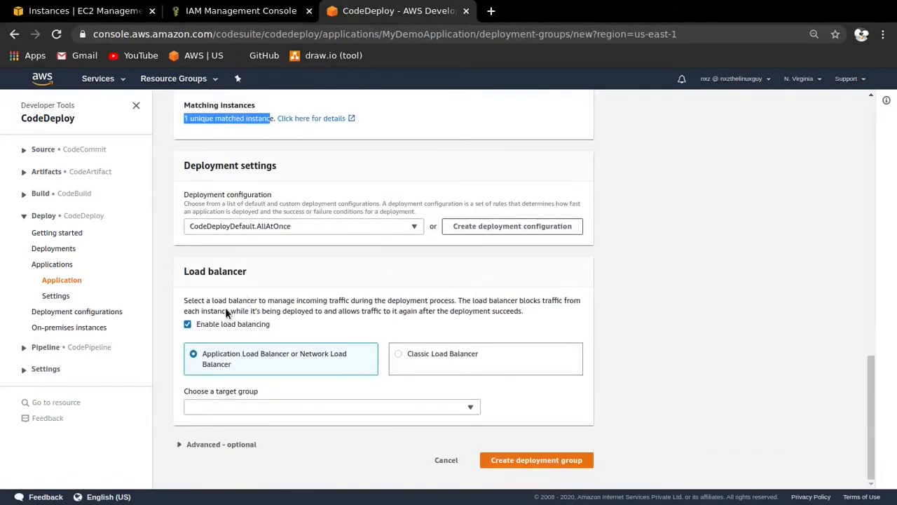
click(186, 325)
click(175, 442)
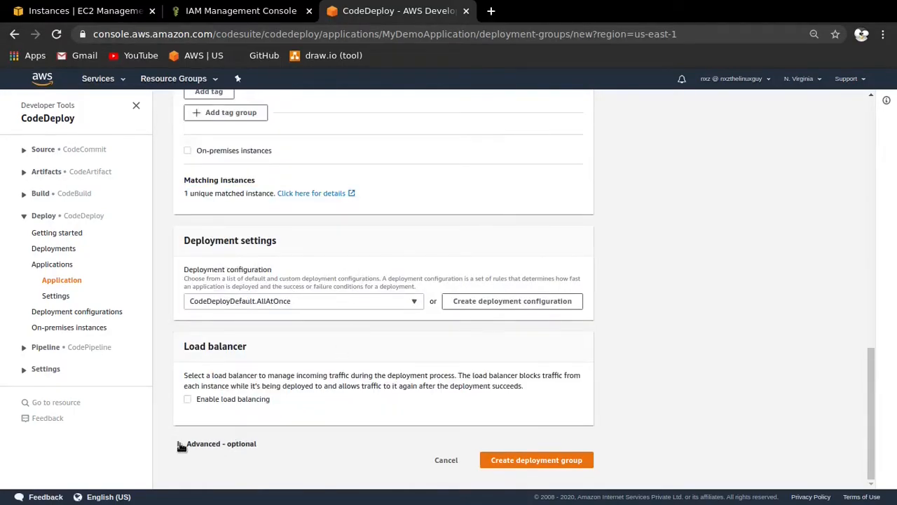
scroll(372, 229, down, 4)
scroll(266, 238, down, 4)
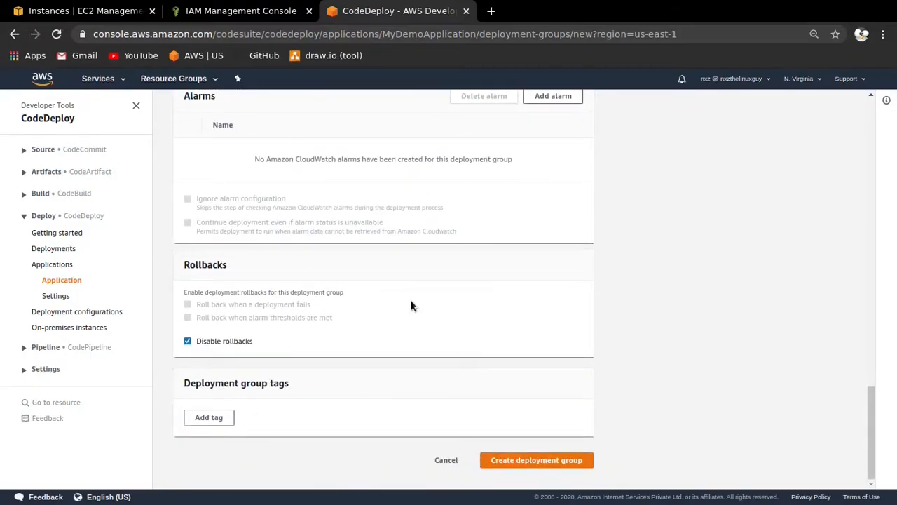
click(537, 460)
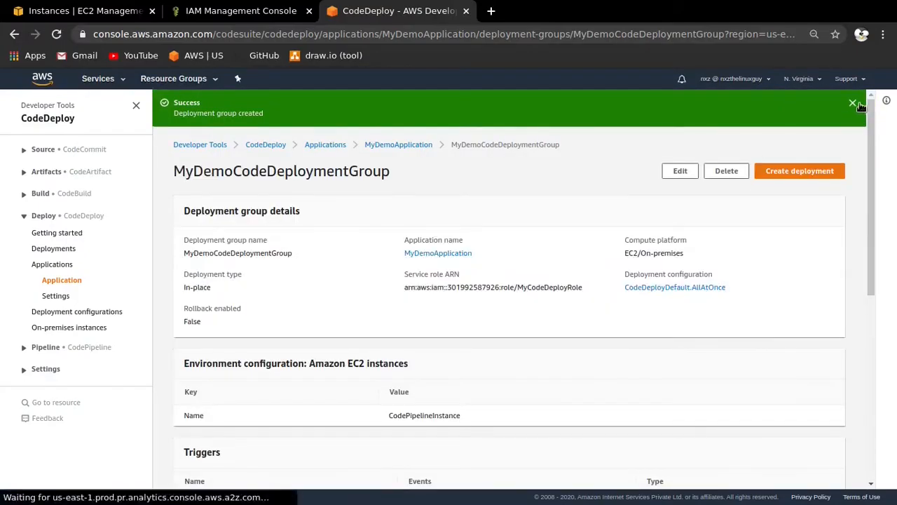
- Dismiss the success notice and look over the deployment group's details, environment configuration, triggers and alarms
click(854, 104)
scroll(398, 188, down, 1)
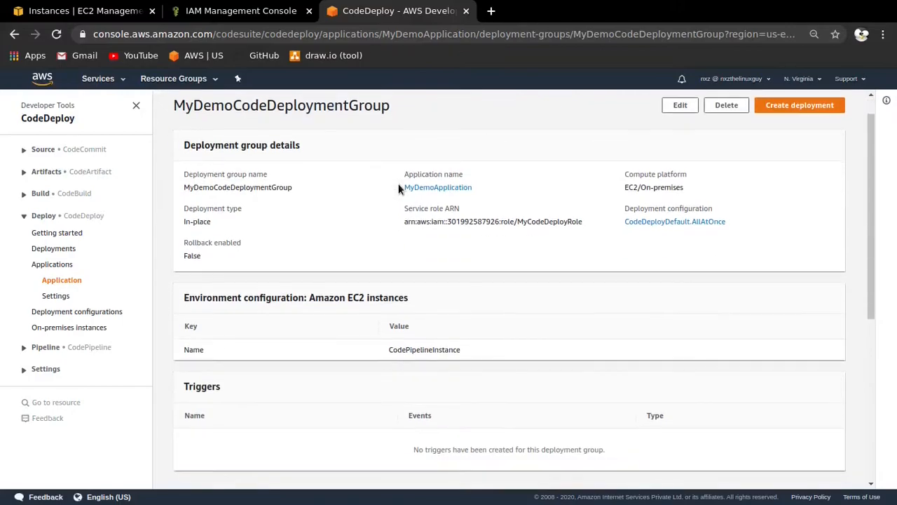
scroll(398, 188, down, 5)
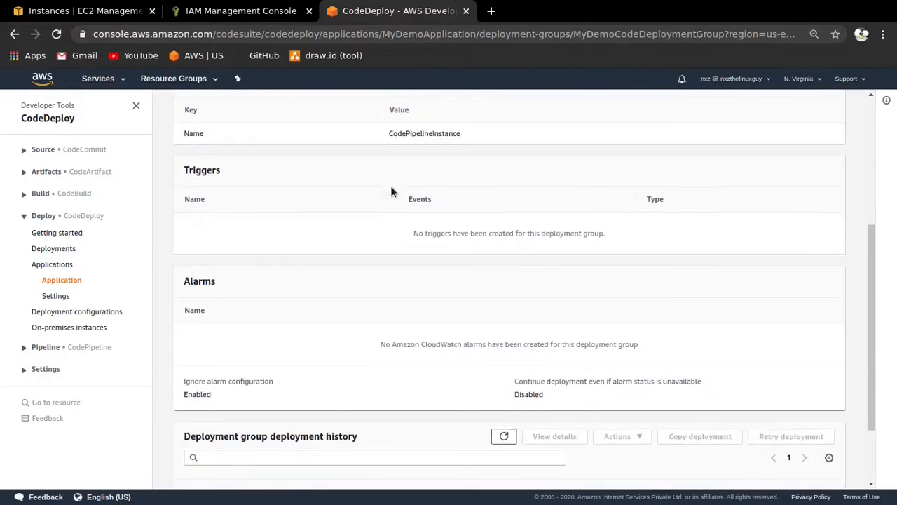
scroll(391, 185, down, 2)
scroll(390, 186, up, 8)
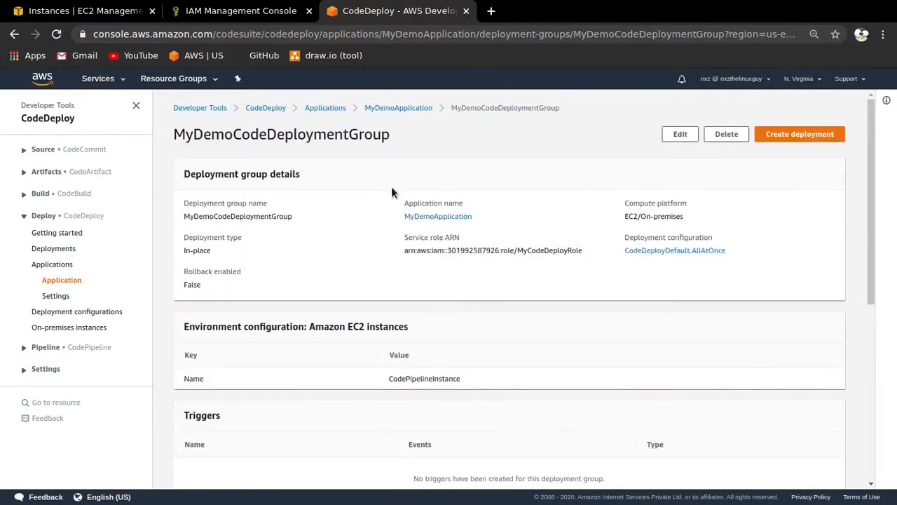
- Consult the tutorial for Step 5, Create your first pipeline in CodePipeline, and return to the AWS console
key(super+f)
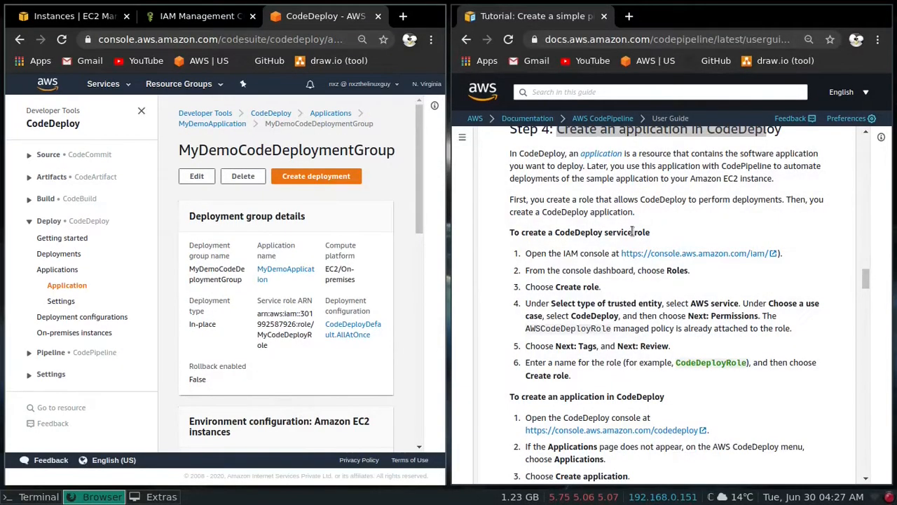
scroll(633, 232, down, 10)
scroll(633, 232, down, 4)
scroll(633, 232, up, 5)
drag(585, 230, 785, 229)
click(782, 229)
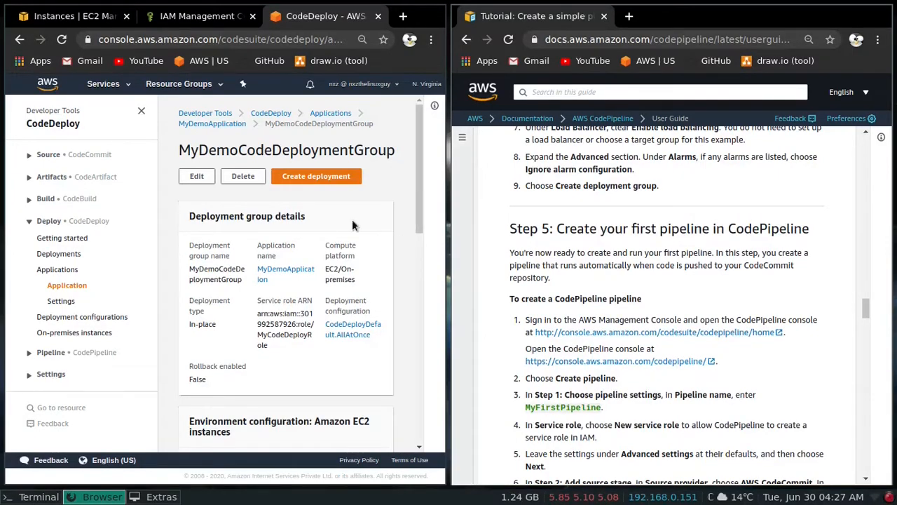
key(super+f)
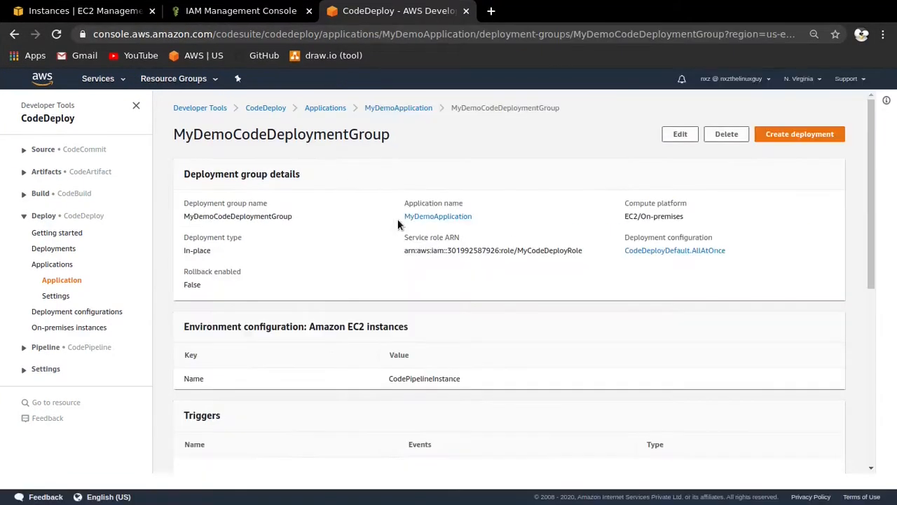
- Go to the CodePipeline pipelines list and start creating a new pipeline
click(25, 348)
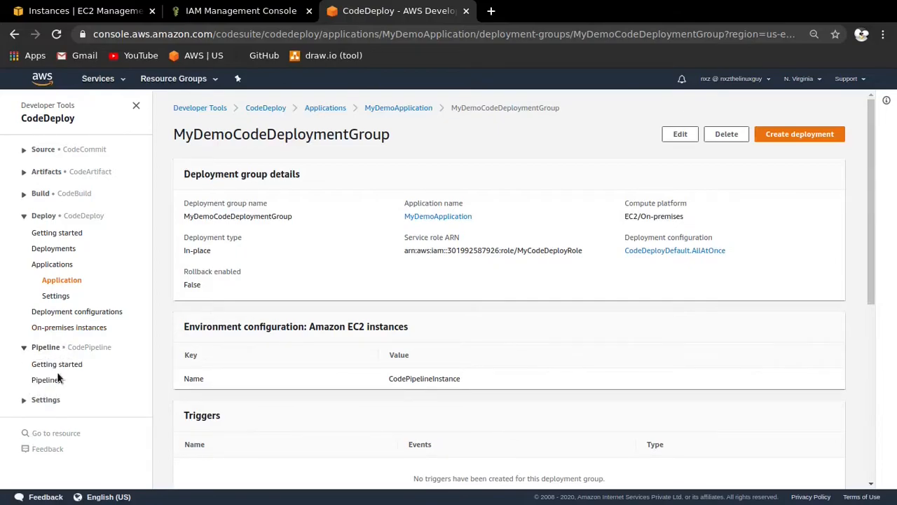
click(46, 380)
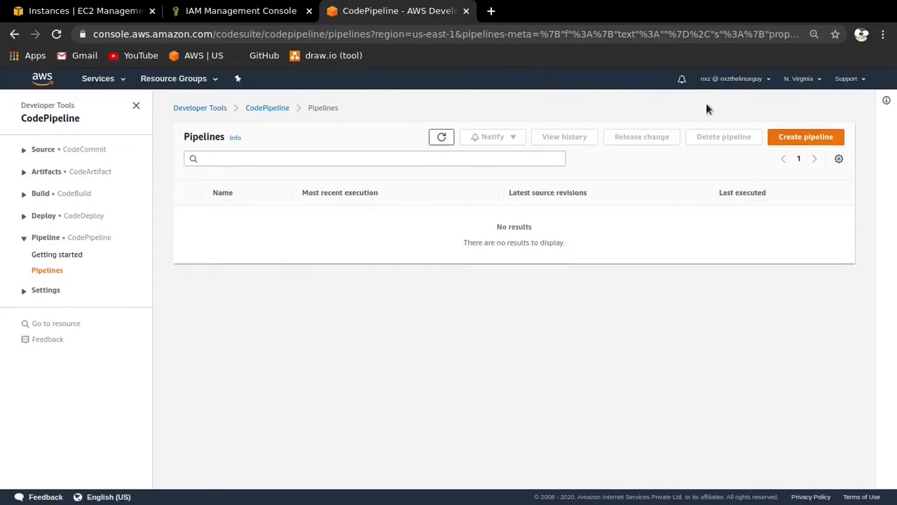
click(806, 138)
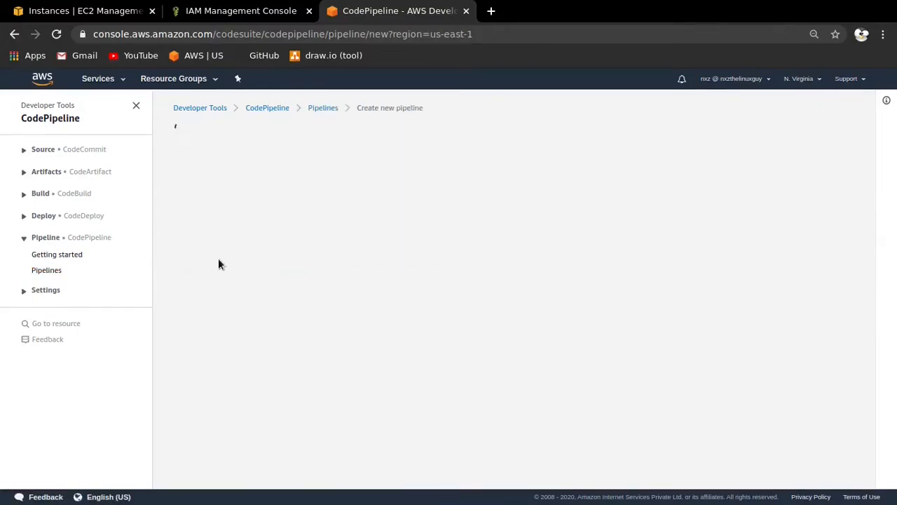
- Name the new pipeline MyDemoApplicationPipeline, keeping the new service role option
click(365, 223)
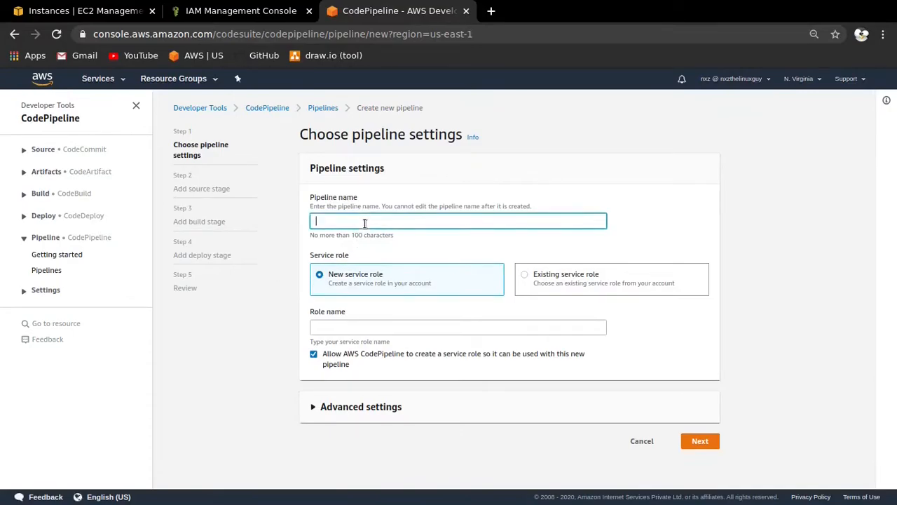
text(demo)
key(BackSpace)
key(BackSpace)
key(BackSpace)
key(BackSpace)
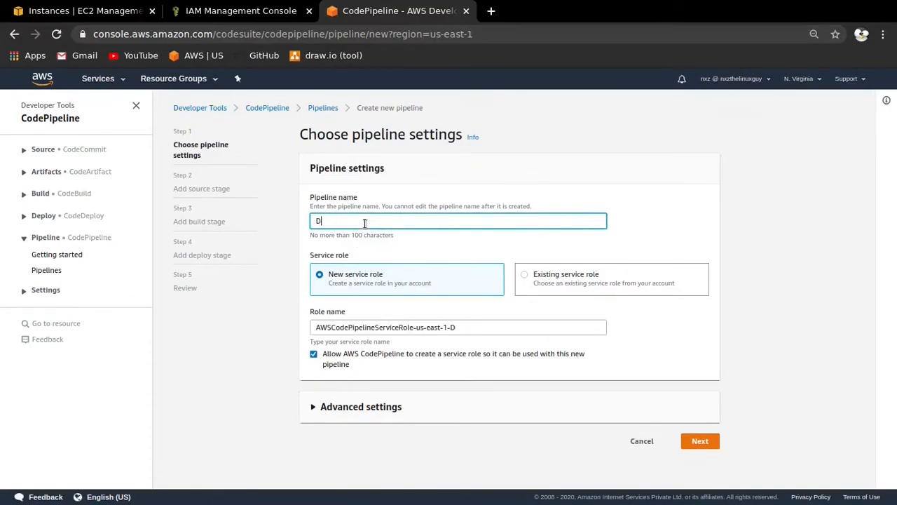
text(MyDemoApplicationP)
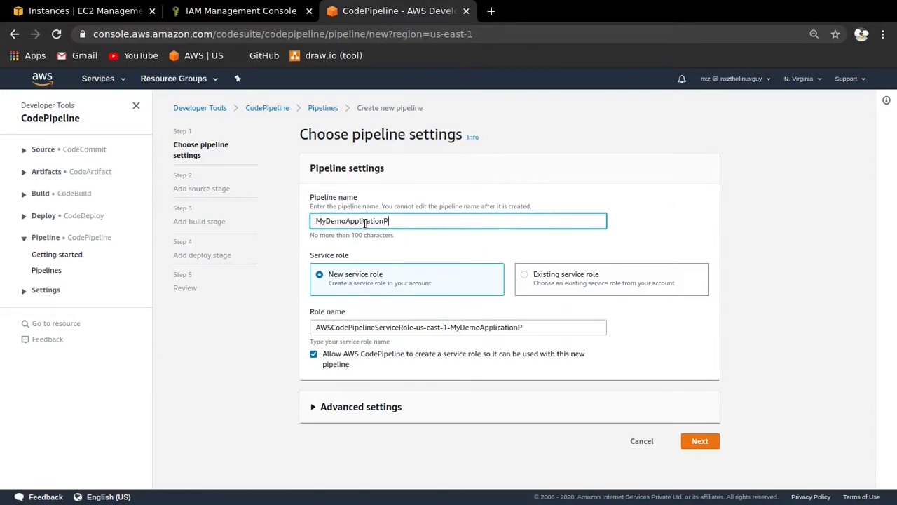
text(ipeline)
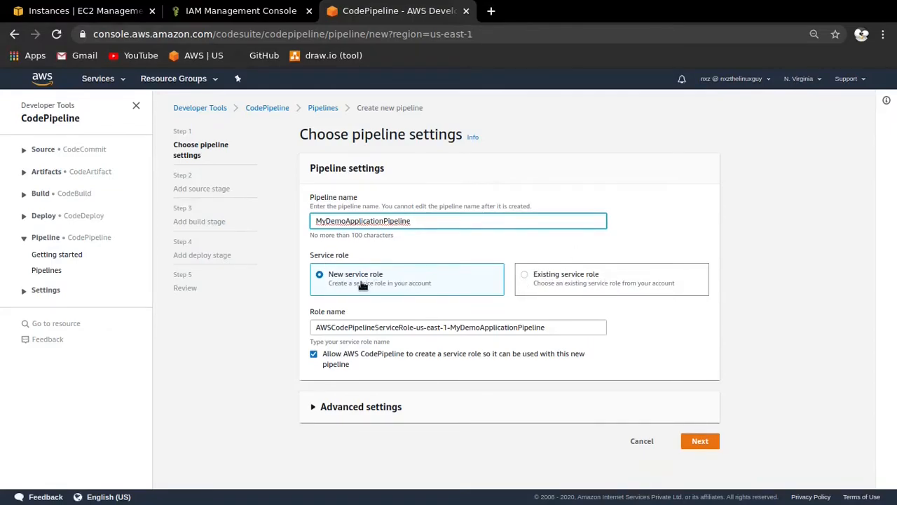
- Review the service role name and the artifact store options in the advanced settings, and continue to the source stage
drag(414, 219, 312, 220)
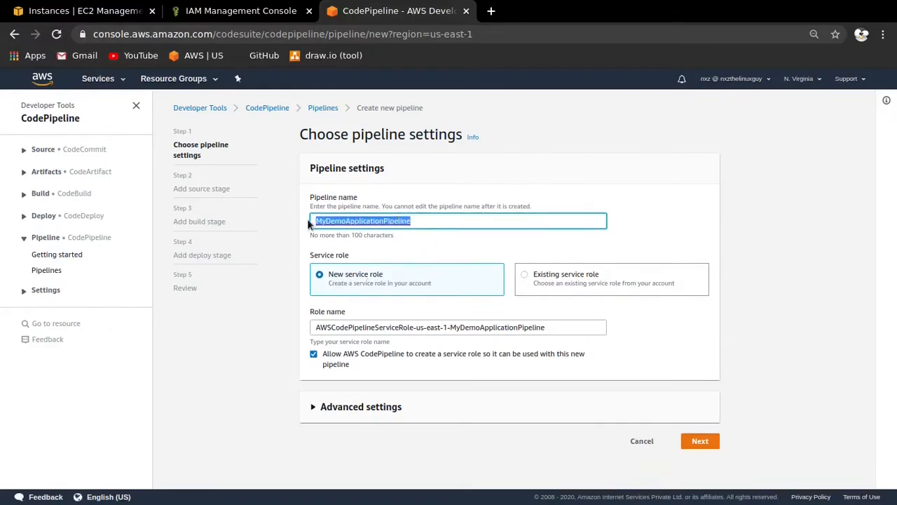
double_click(497, 327)
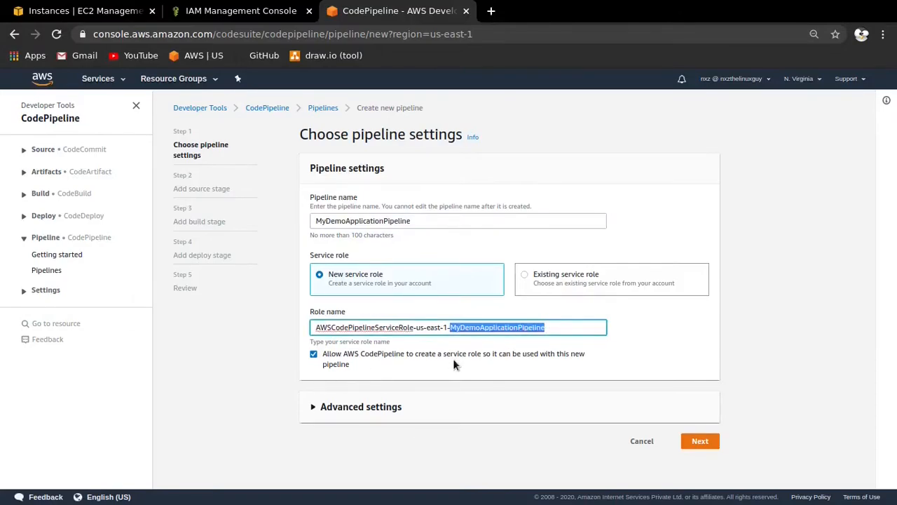
click(324, 407)
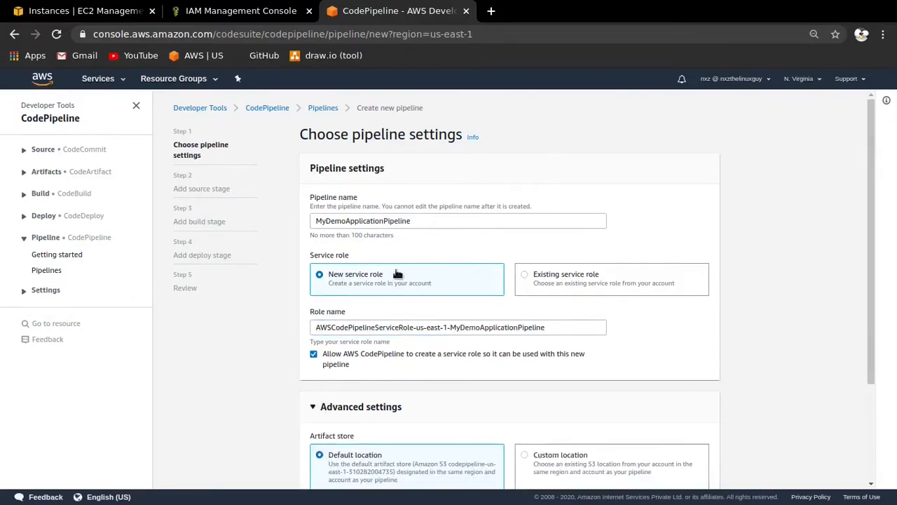
scroll(401, 251, down, 3)
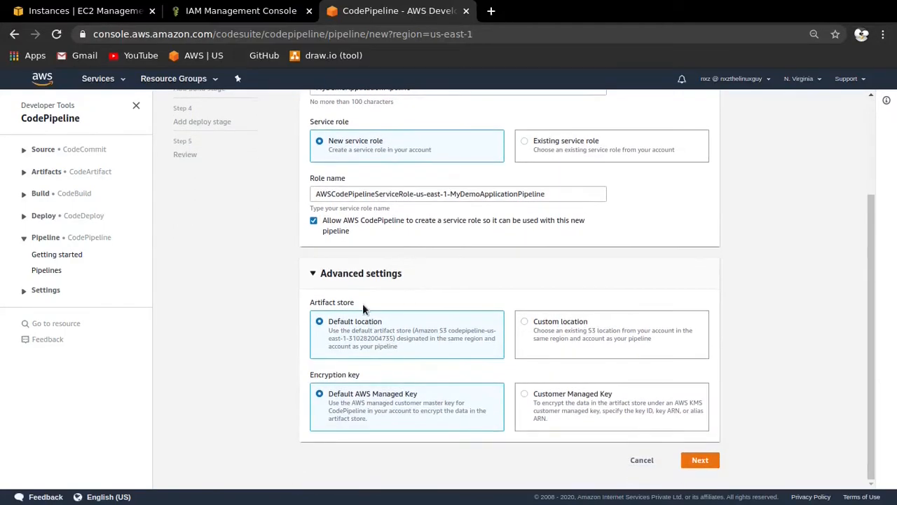
drag(359, 302, 308, 300)
click(363, 302)
drag(408, 354, 328, 328)
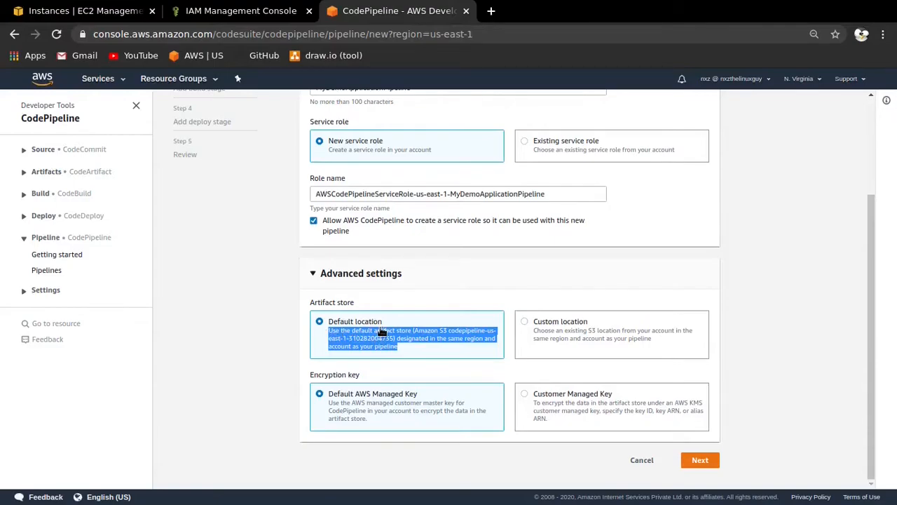
click(365, 303)
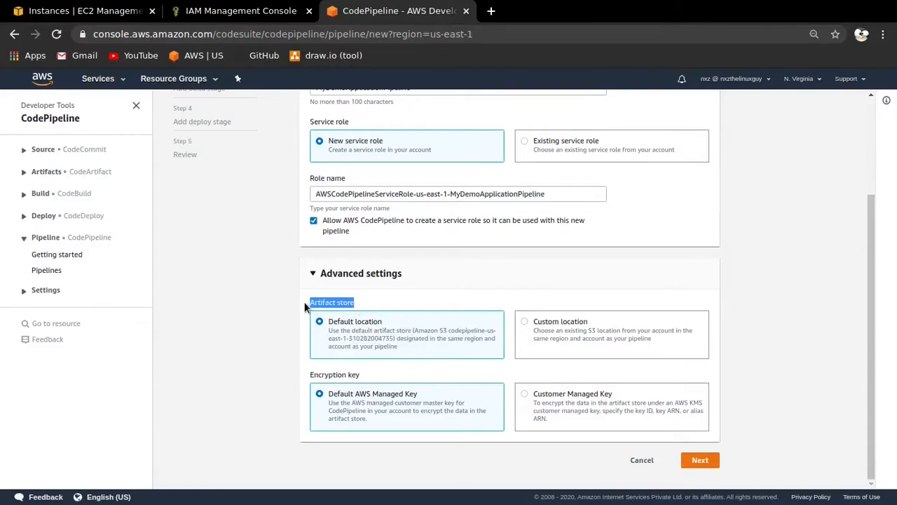
click(358, 301)
click(699, 459)
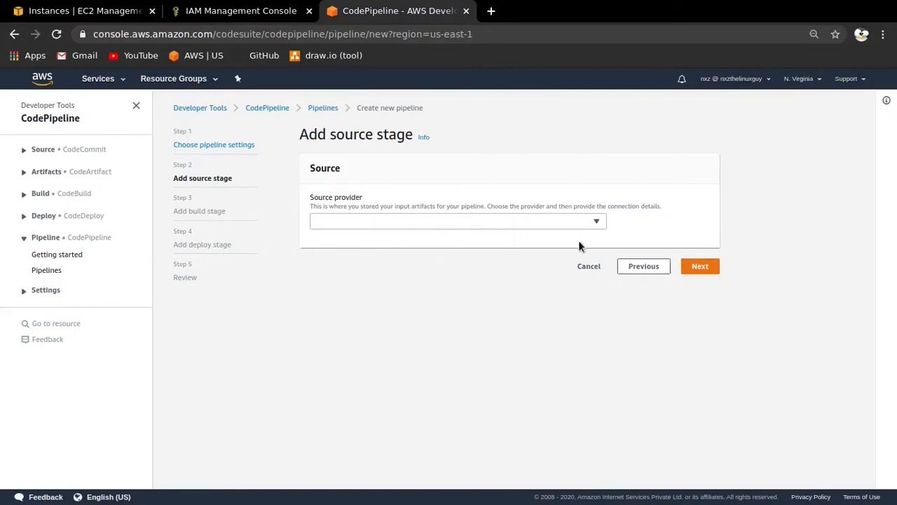
- Choose AWS CodeCommit as the source provider with repository MyDemoRepo, and look for its available branches
click(594, 222)
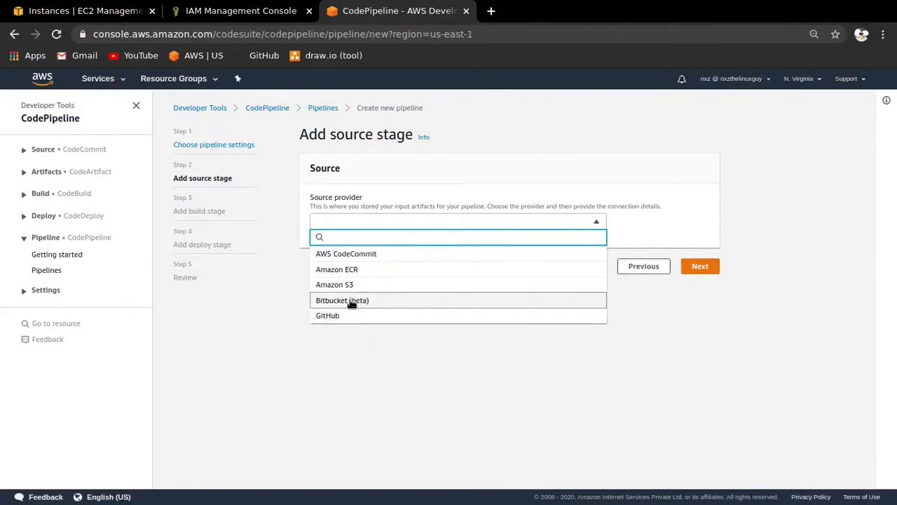
click(393, 256)
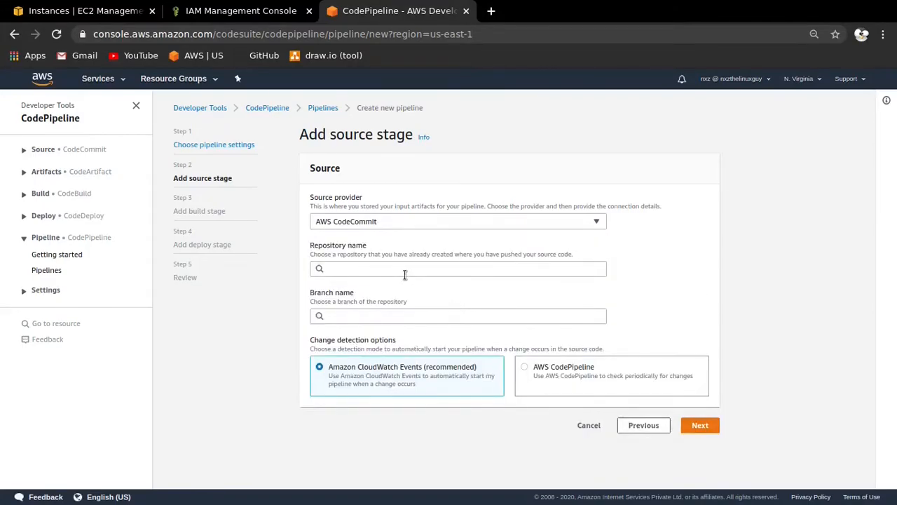
click(405, 274)
click(356, 286)
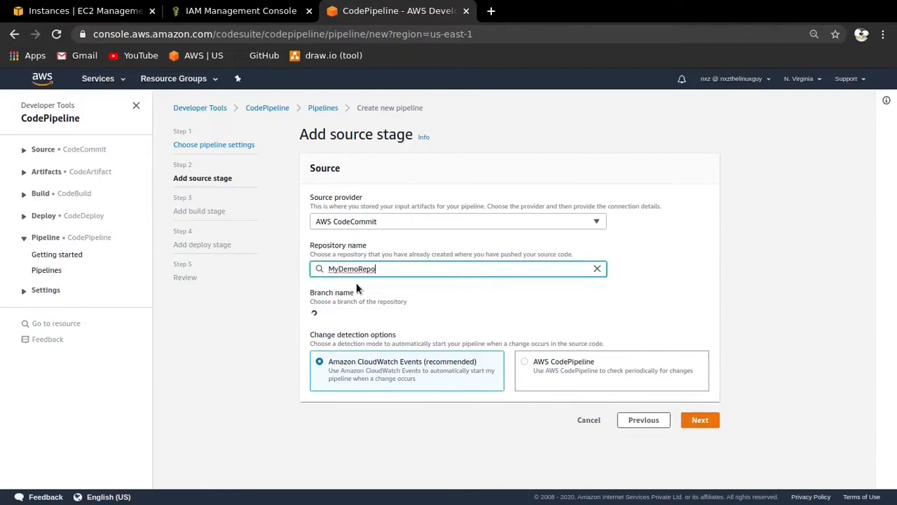
click(354, 314)
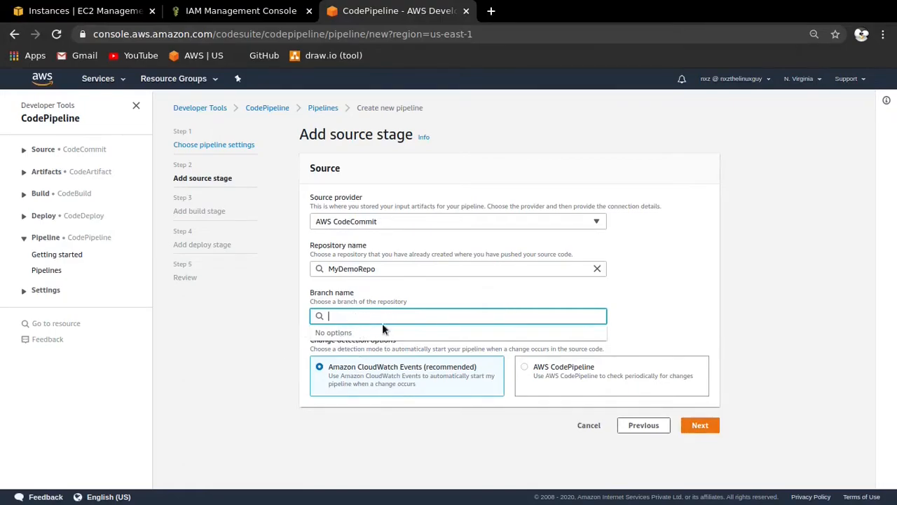
- Open a new terminal on the Editor workspace, change to the play/MyDemoRepo folder and clear the terminal
key(super+4)
key(super+Return)
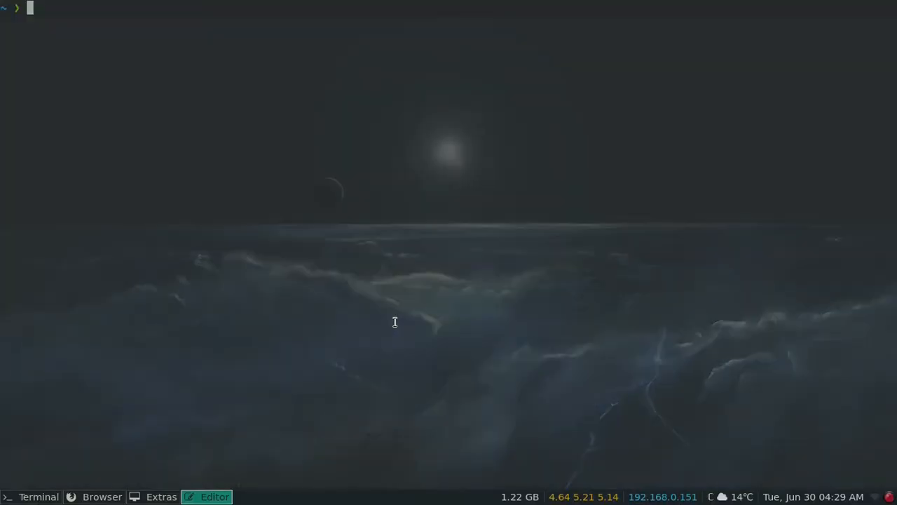
text(ls)
key(Return)
text(cd play)
key(Return)
text(ls)
key(Return)
text(cd MyDemoRepo/)
key(Return)
key(ctrl+l)
- Check the git status of MyDemoRepo and push the master branch to its remote
text(git status)
key(Return)
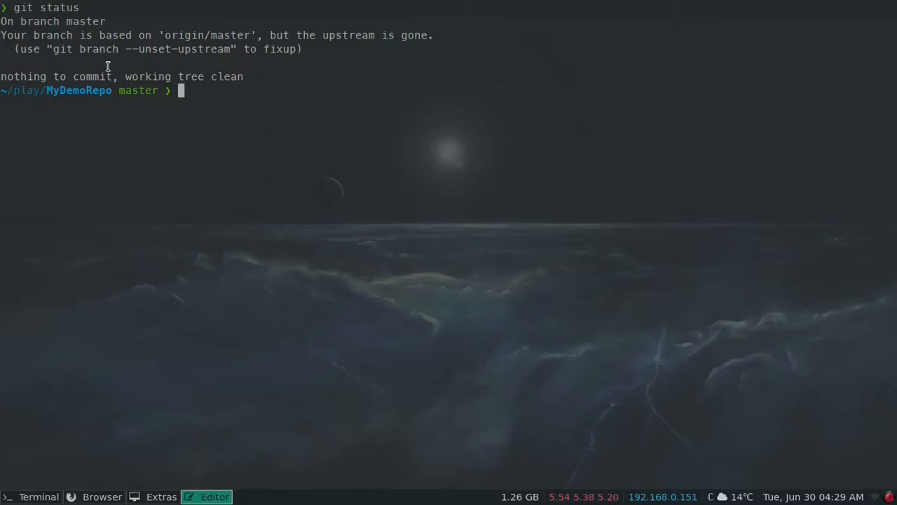
drag(63, 26, 109, 27)
drag(107, 78, 244, 82)
click(236, 89)
text(git push)
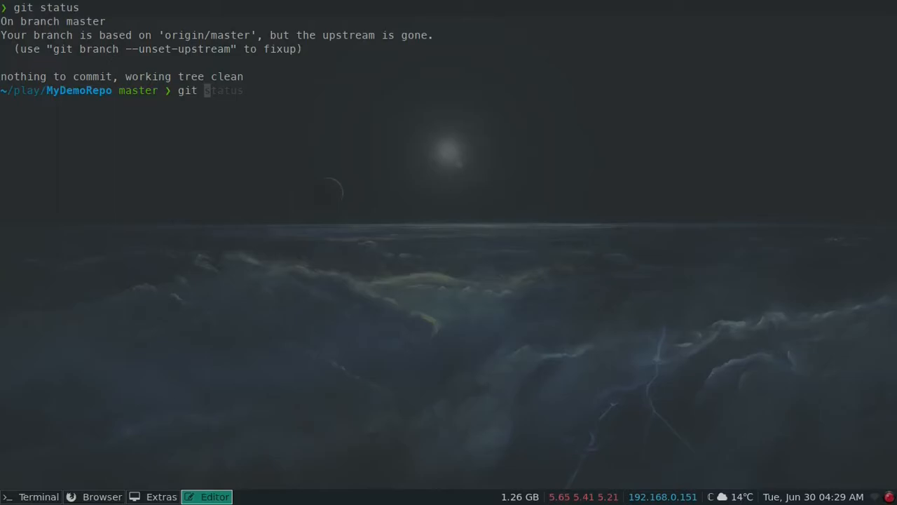
key(Return)
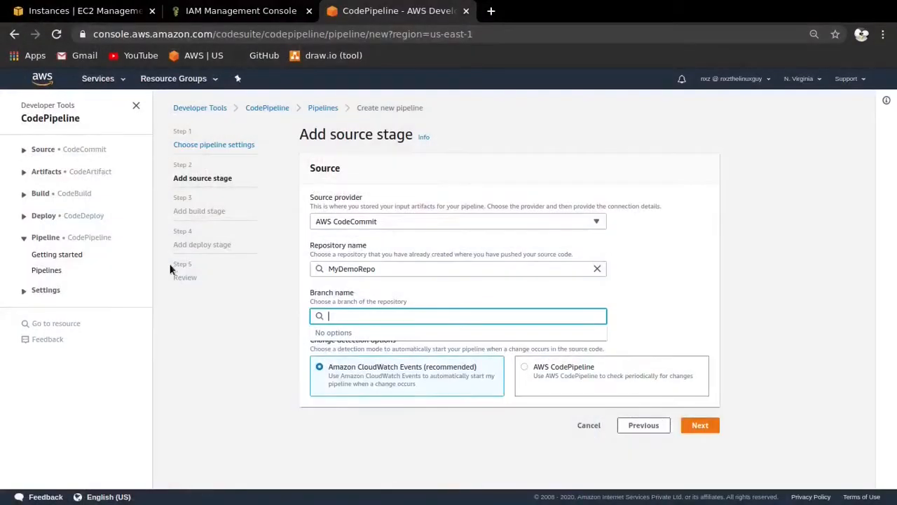
- Switch back to the browser, abandon the unfinished pipeline and start creating a new one from the pipelines list
click(677, 321)
click(570, 321)
click(323, 107)
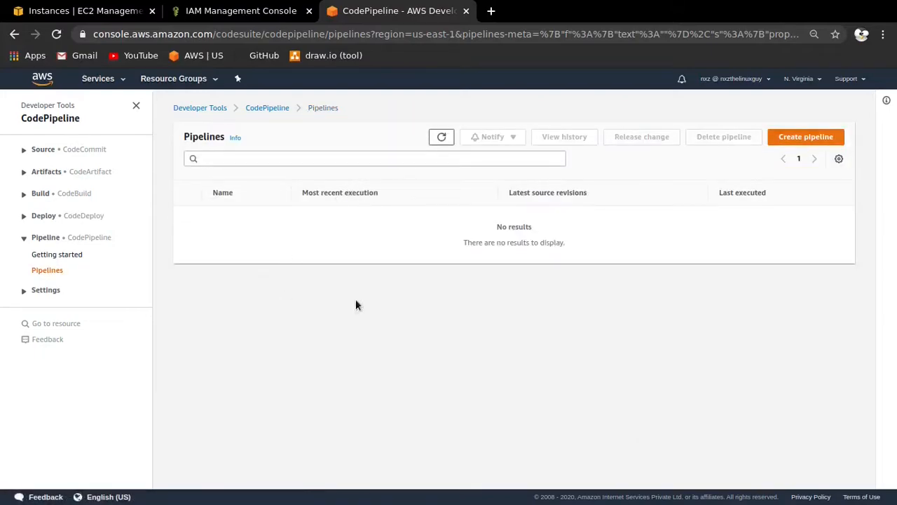
click(793, 137)
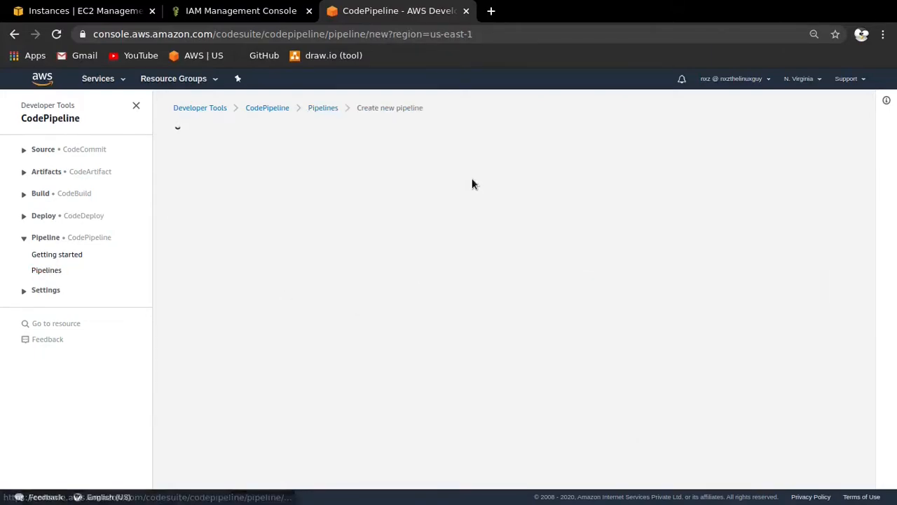
- Enter MyDemoApplicationPipeline as the pipeline name, correcting the misspelled "Pipeline" part
click(359, 220)
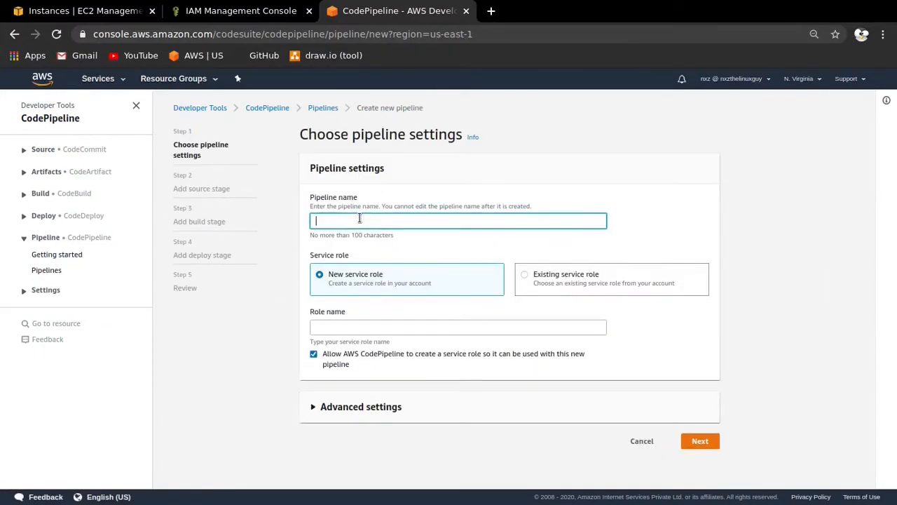
text(MyDemo)
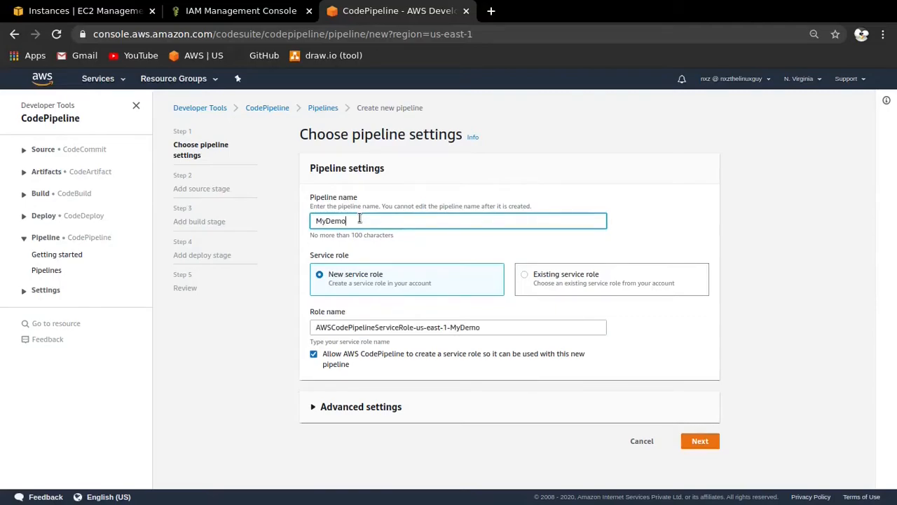
text(ApplicationPiepline)
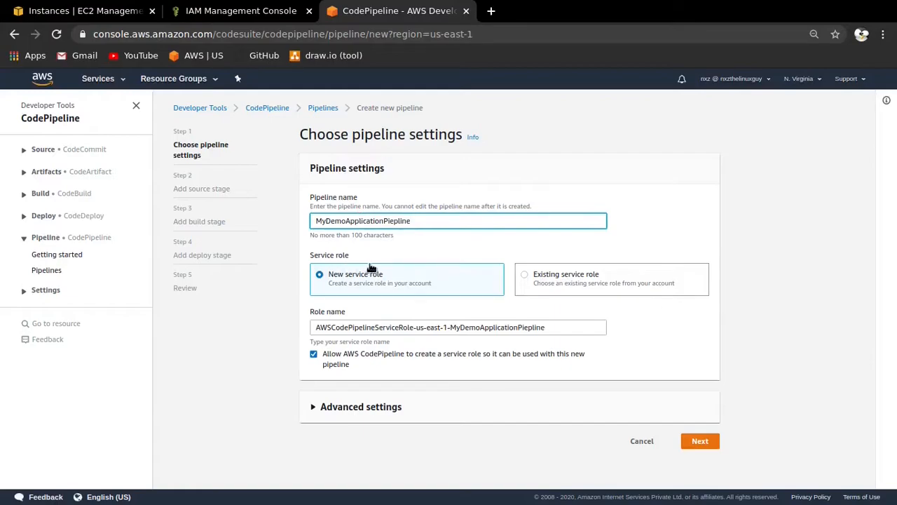
click(391, 221)
text(pe)
- Expand the pipeline's advanced settings and set the artifact store to the default location
click(372, 408)
scroll(490, 274, down, 3)
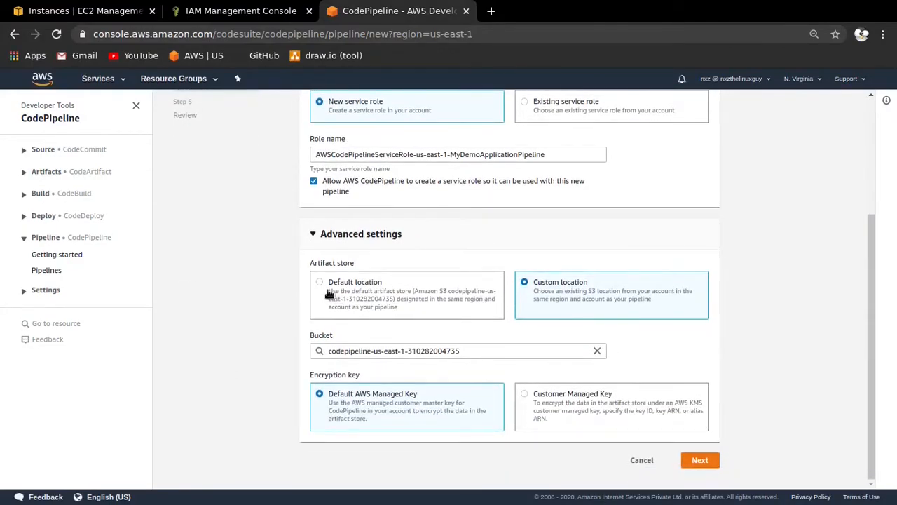
click(325, 286)
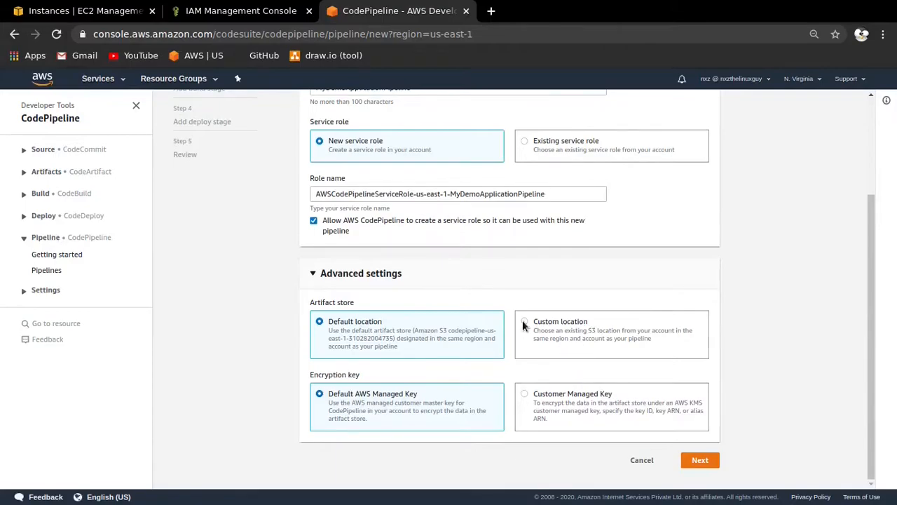
- Set the artifact store to a custom location using the existing codepipeline-us-east-1 bucket and proceed to the source stage
click(534, 291)
click(367, 351)
click(351, 368)
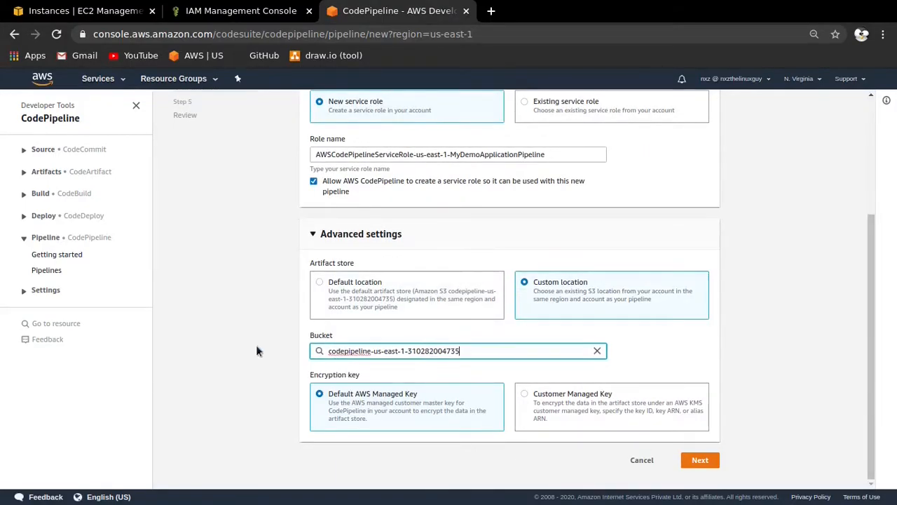
click(700, 460)
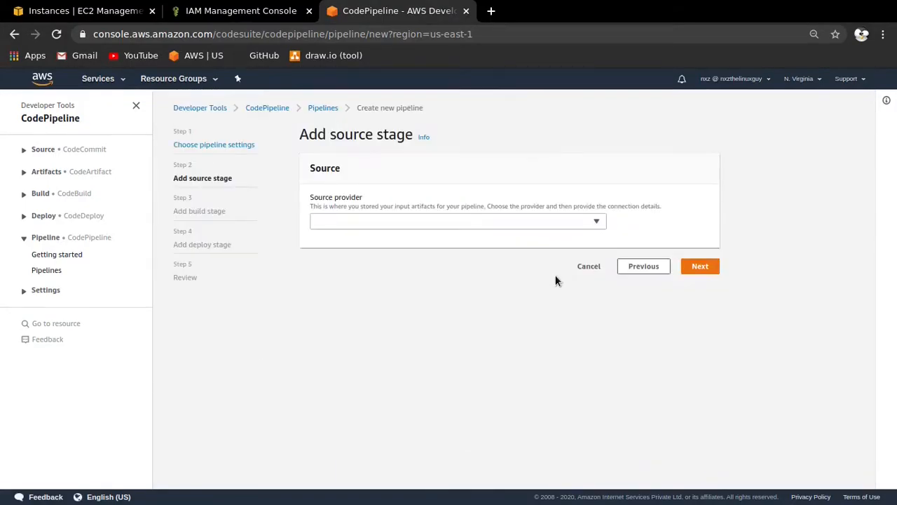
- Configure the source stage with AWS CodeCommit, repository MyDemoRepo and branch master, and proceed to the build stage
click(500, 223)
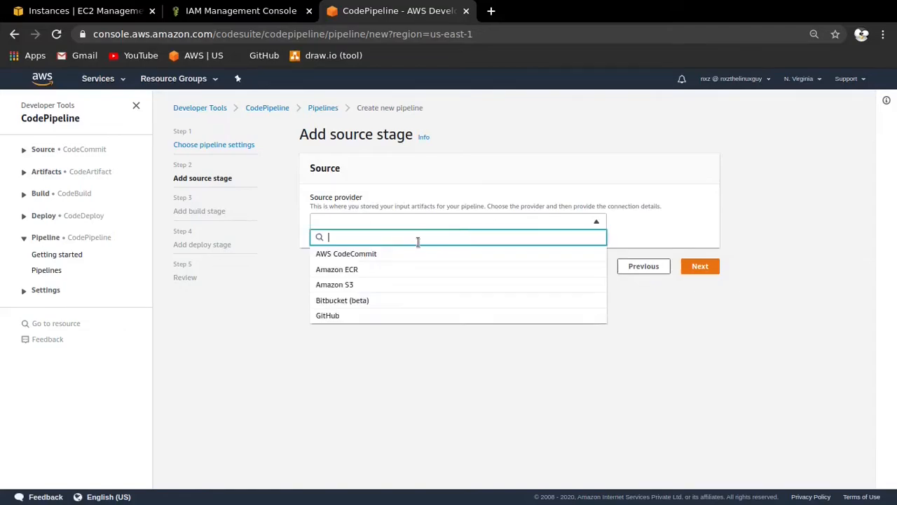
click(353, 256)
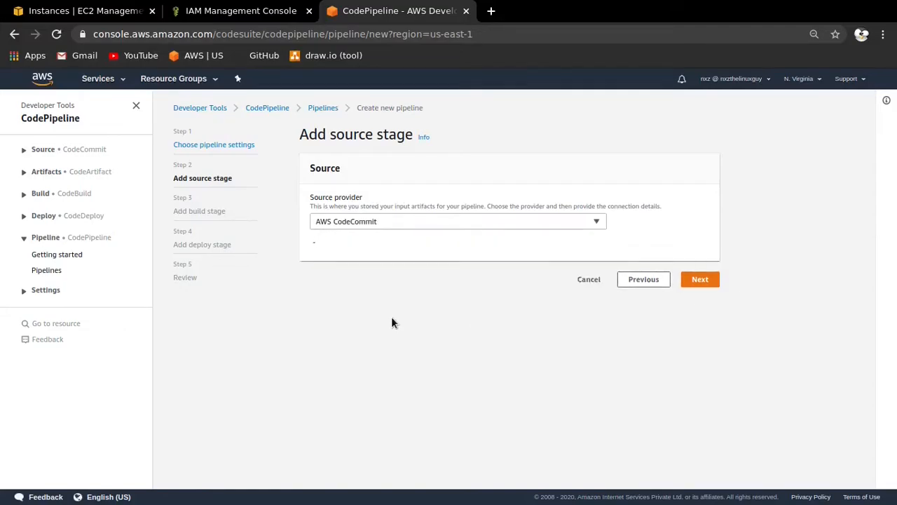
click(373, 271)
click(350, 285)
click(344, 315)
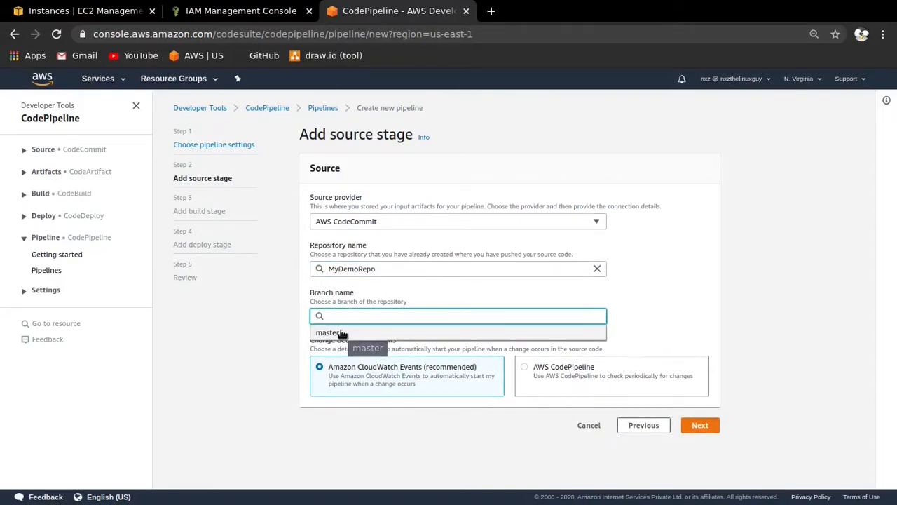
click(342, 334)
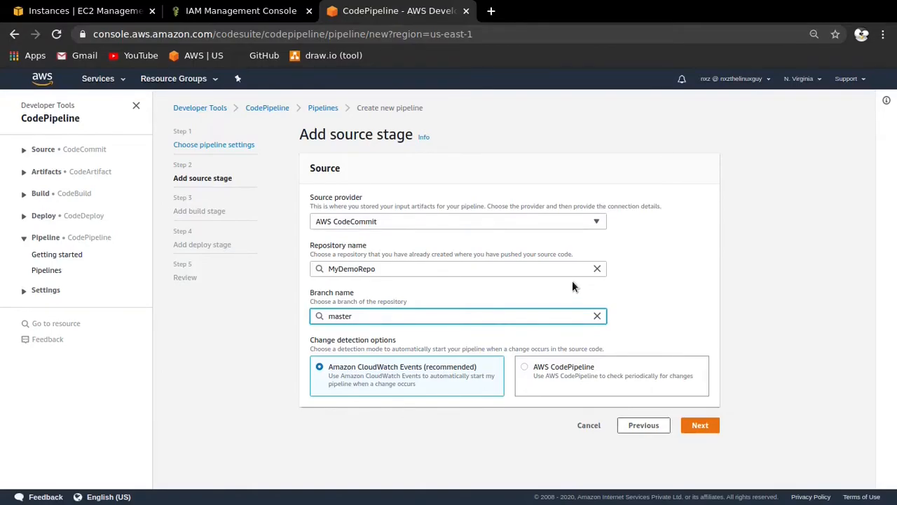
click(703, 425)
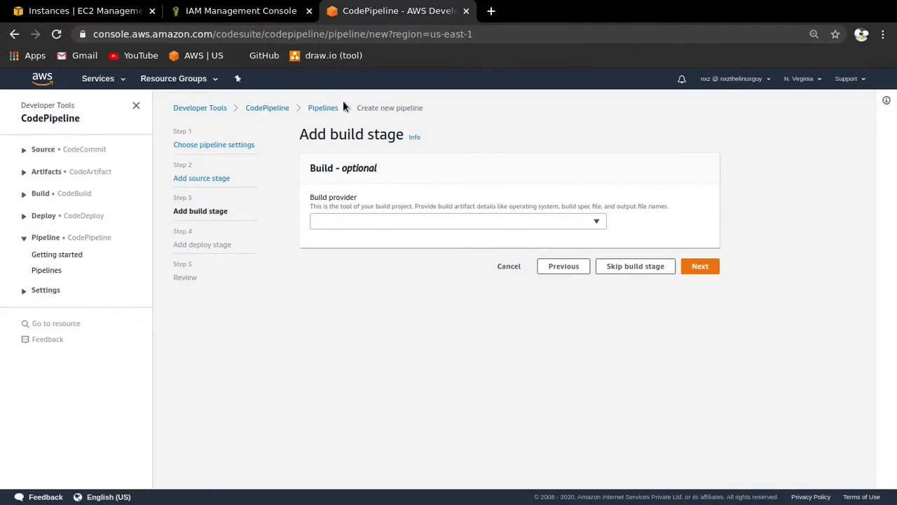
- Look over the available build providers and skip the build stage, confirming the choice
click(596, 222)
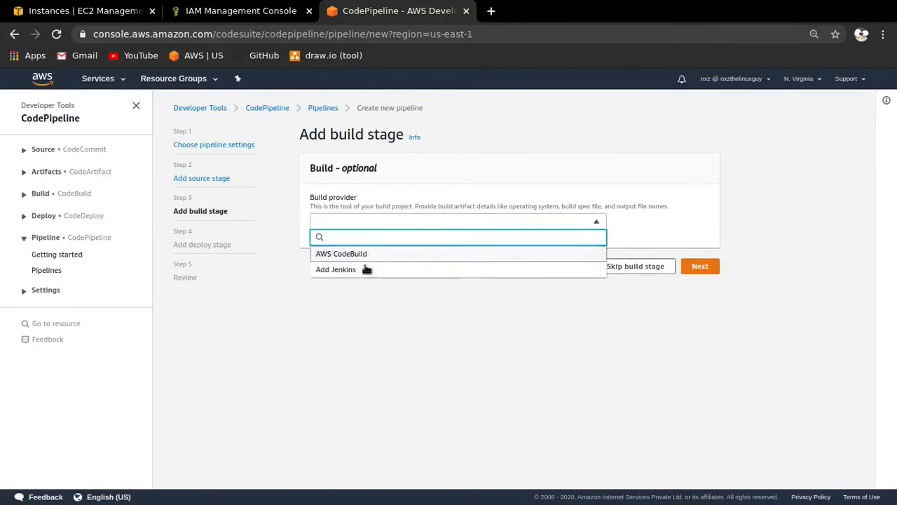
click(592, 223)
click(592, 221)
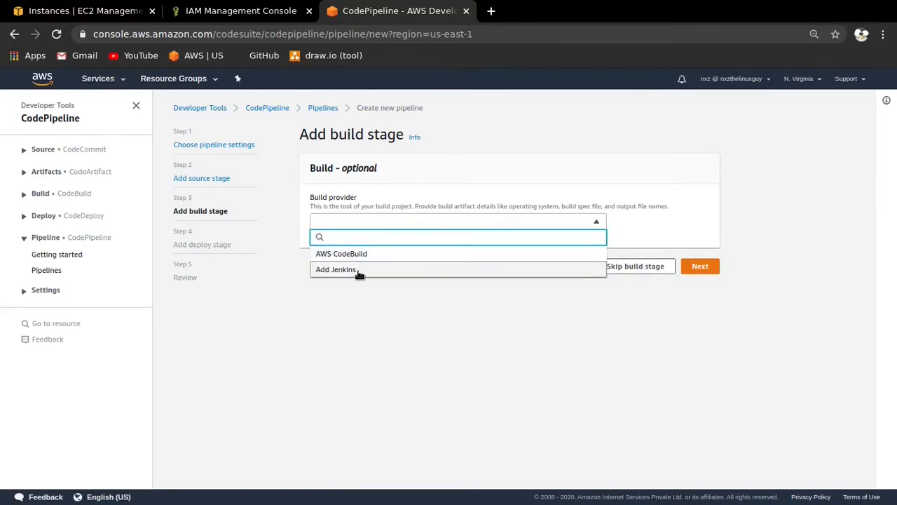
click(592, 221)
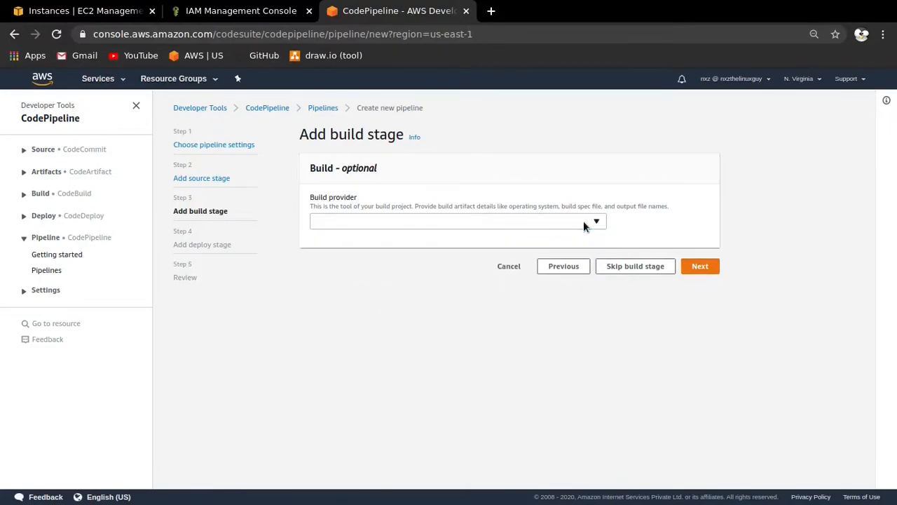
click(649, 265)
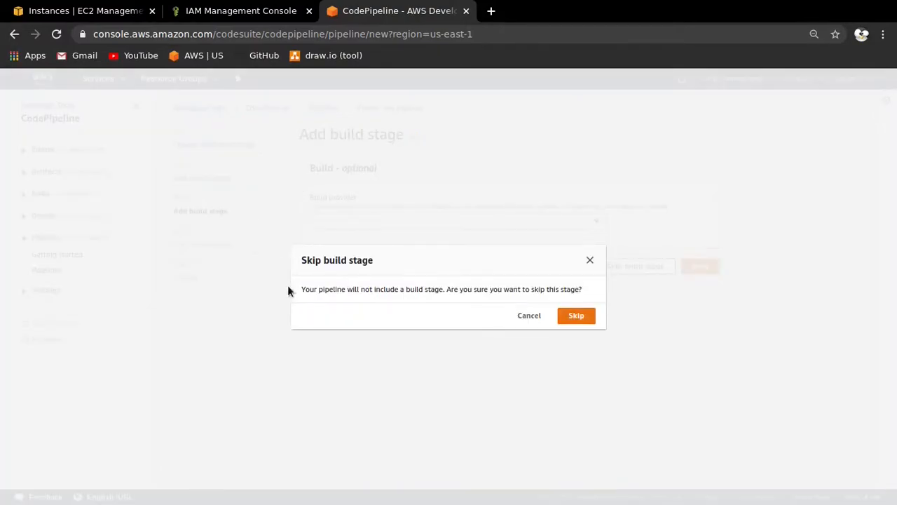
key(Return)
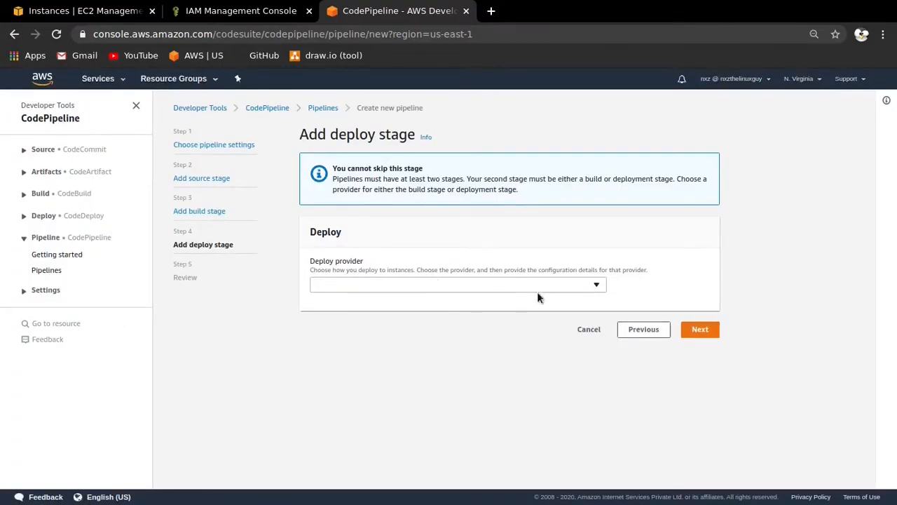
- Configure the deploy stage with AWS CodeDeploy, application MyDemoApplication and deployment group MyDemoCodeDeploymentGroup
click(585, 286)
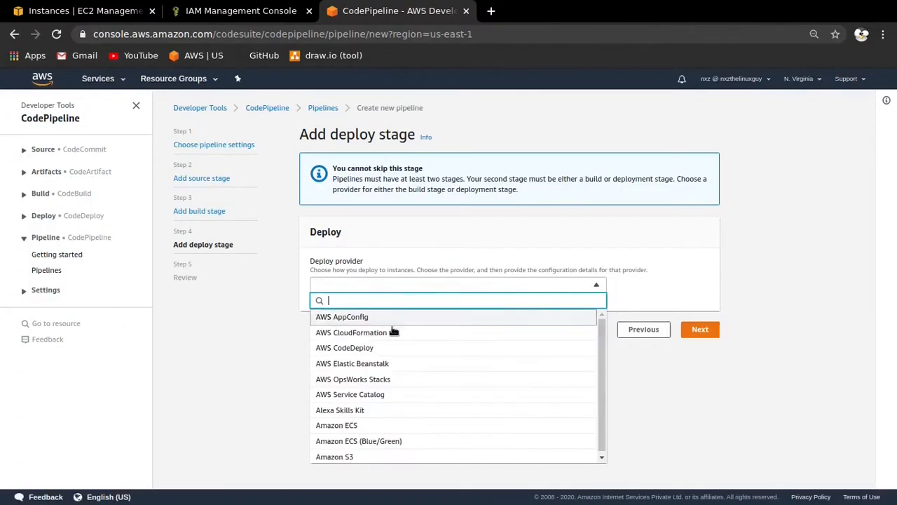
click(319, 348)
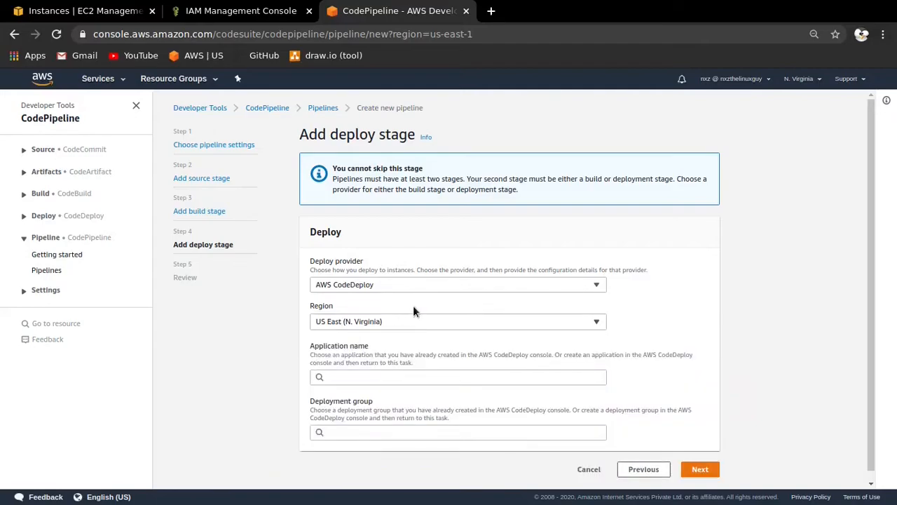
scroll(412, 307, down, 2)
click(402, 366)
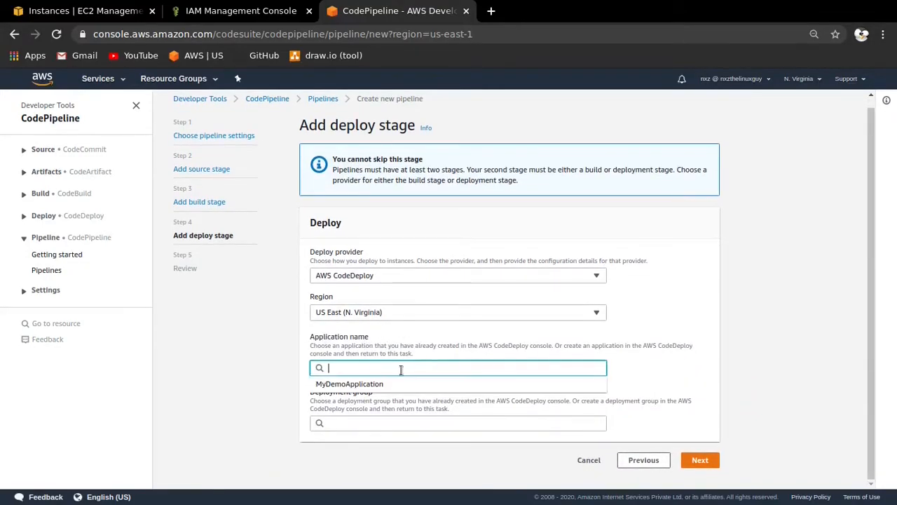
click(353, 384)
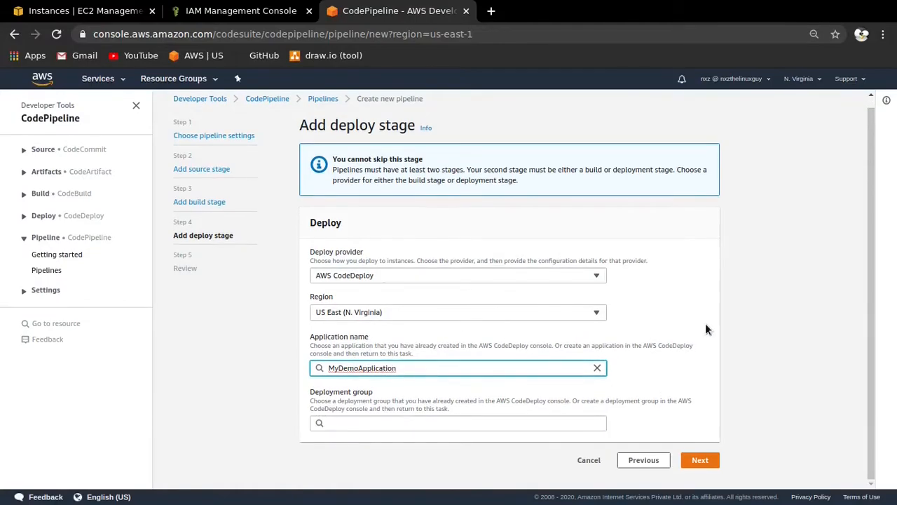
click(395, 423)
click(377, 440)
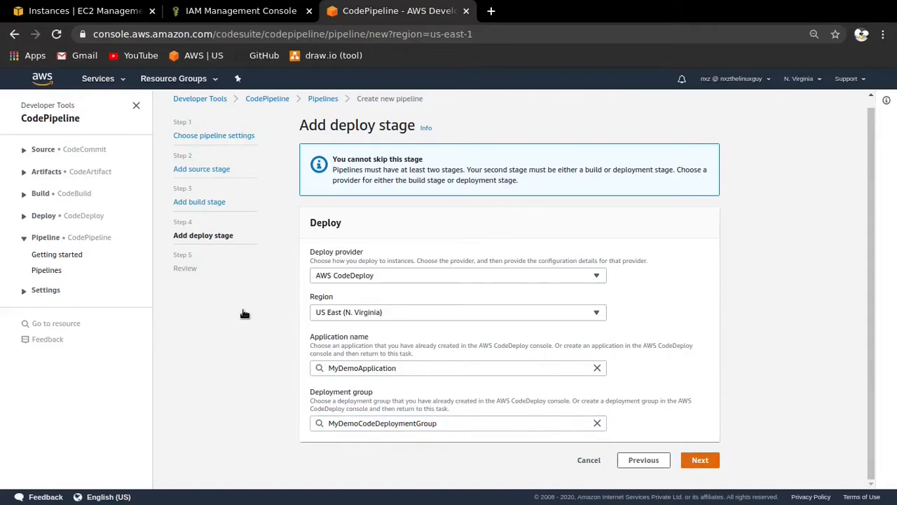
- Review the pipeline summary: name, artifact location, service role, and the source, build and deploy stage settings
scroll(271, 218, down, 1)
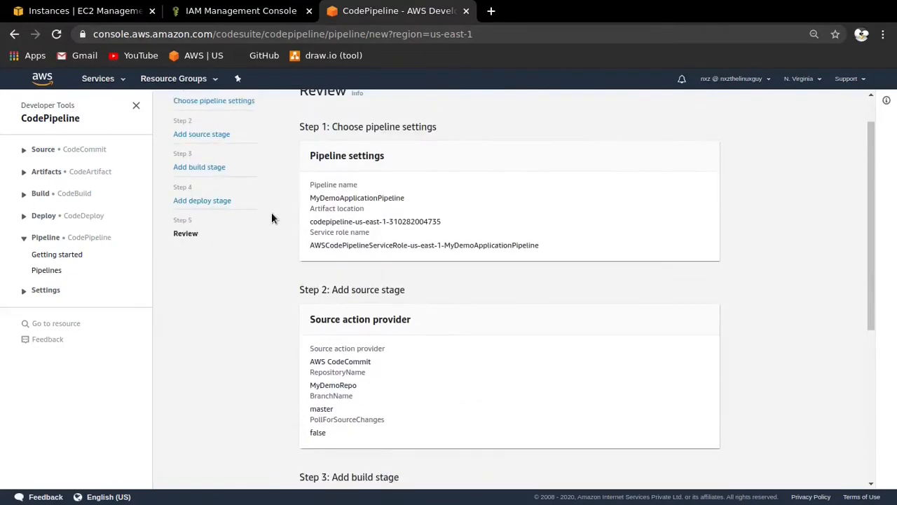
drag(410, 198, 321, 198)
drag(442, 222, 309, 223)
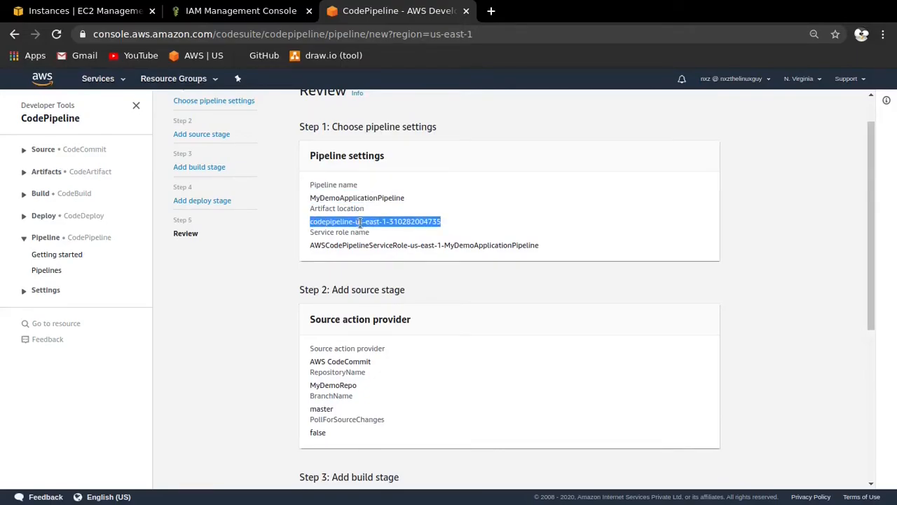
click(331, 222)
drag(328, 222, 409, 222)
click(407, 222)
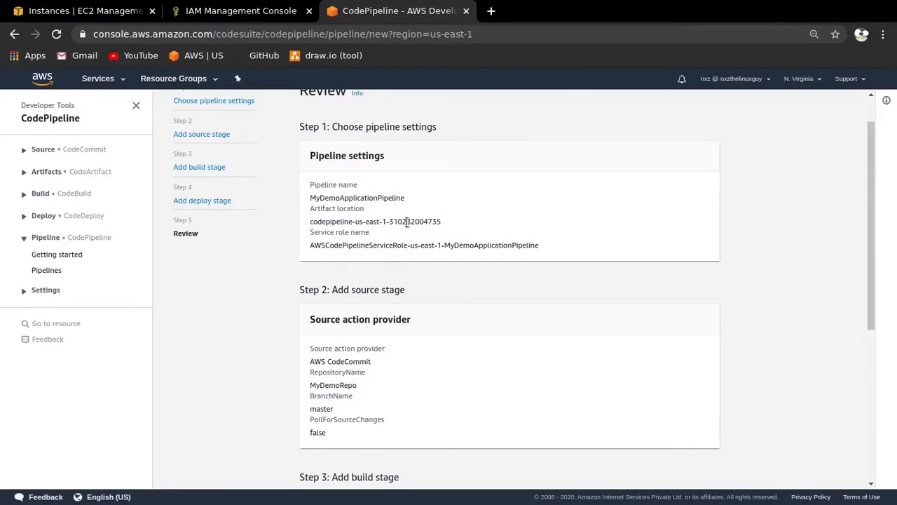
scroll(353, 202, down, 3)
drag(327, 143, 453, 145)
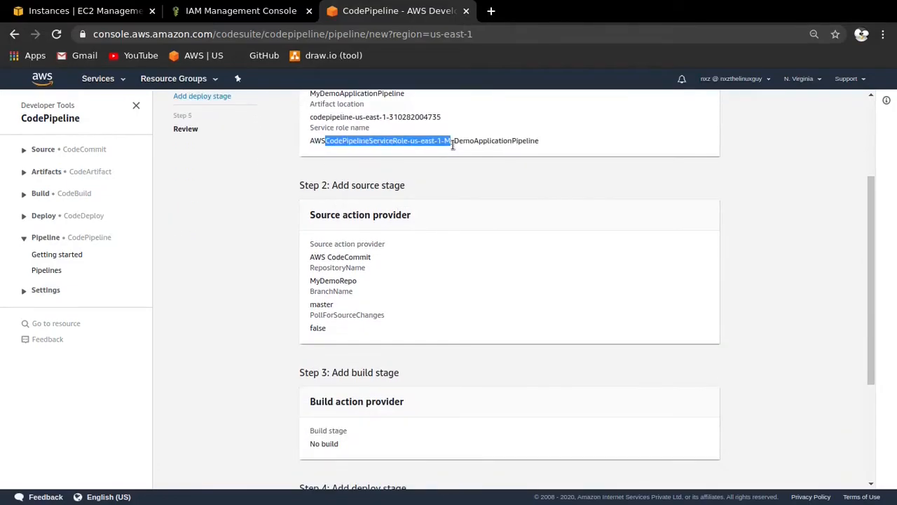
scroll(393, 188, down, 2)
drag(324, 188, 321, 188)
drag(366, 211, 317, 211)
drag(366, 235, 308, 231)
scroll(459, 242, down, 3)
drag(380, 376, 310, 402)
click(609, 439)
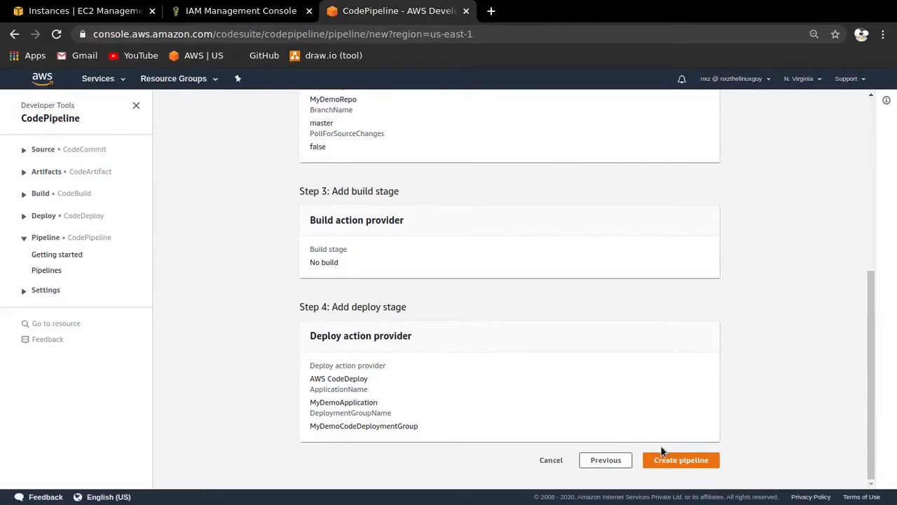
- Create the pipeline, dismiss the creation notice and check the progress of its Source and Deploy stages
click(668, 462)
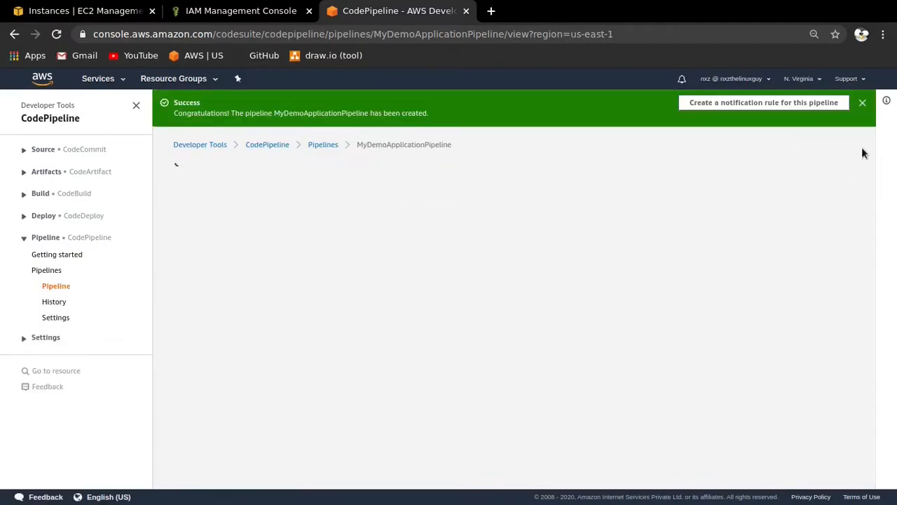
click(862, 102)
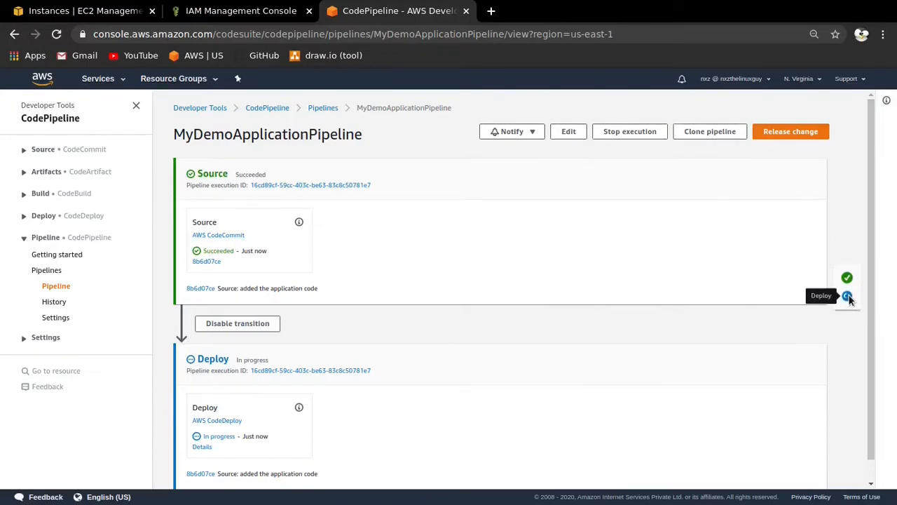
scroll(393, 383, down, 1)
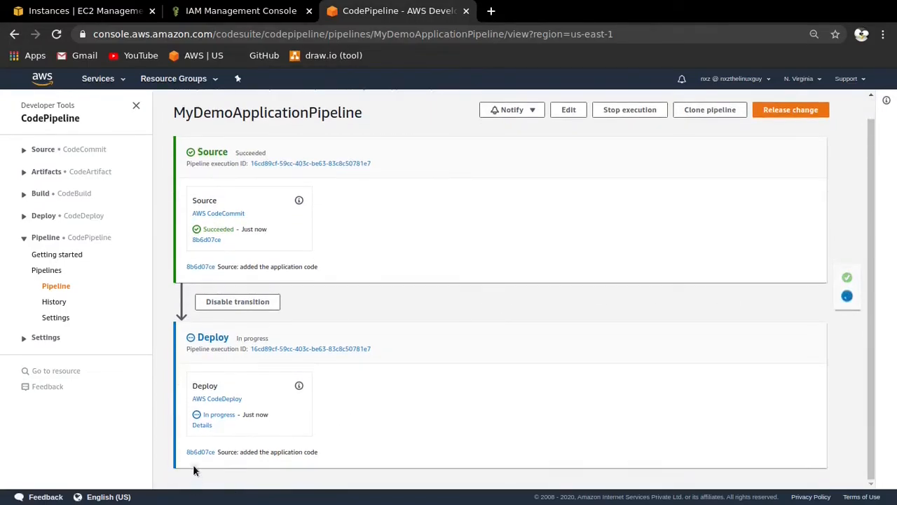
drag(217, 267, 184, 269)
click(210, 272)
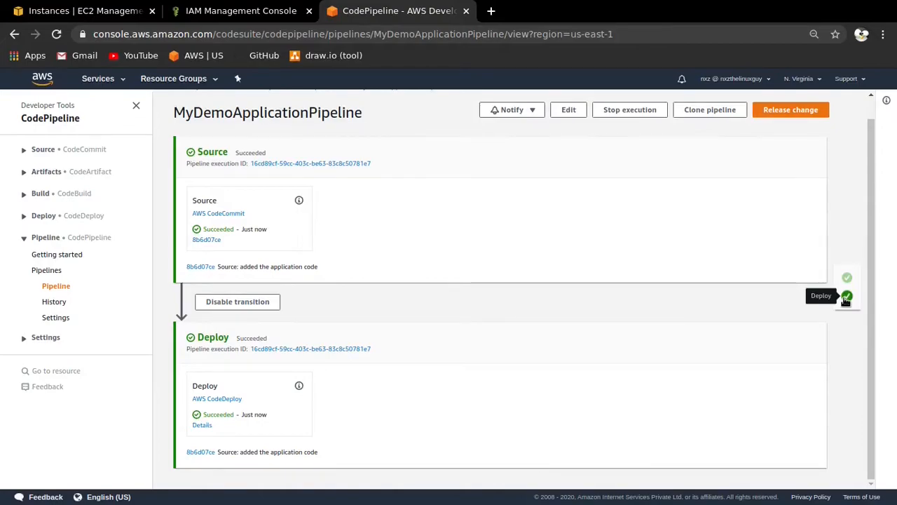
- Copy the public DNS of CodePipelineInstance from the EC2 console, open it in a new browser tab and examine the deployed page
click(129, 12)
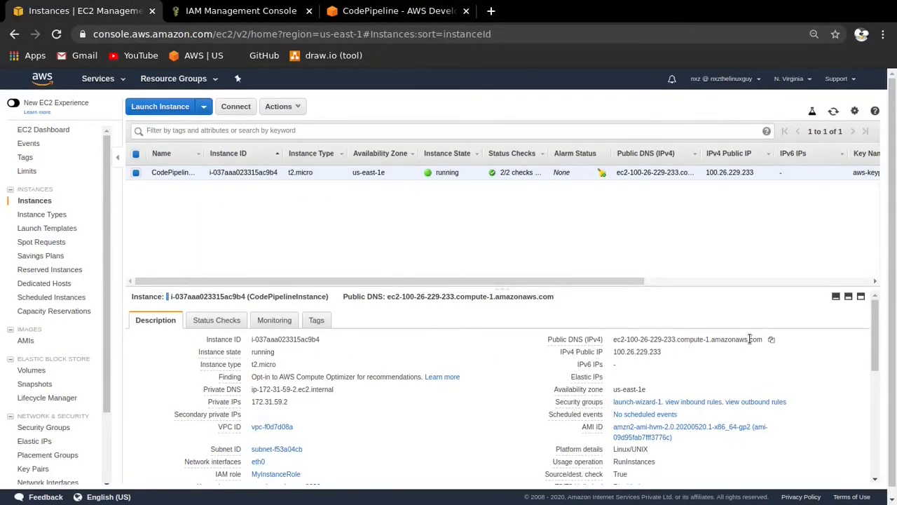
click(771, 340)
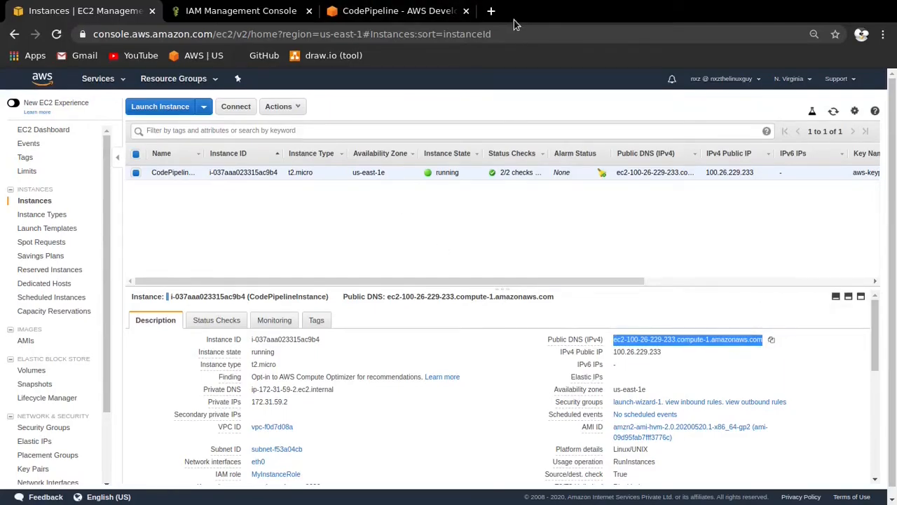
click(491, 11)
key(ctrl+v)
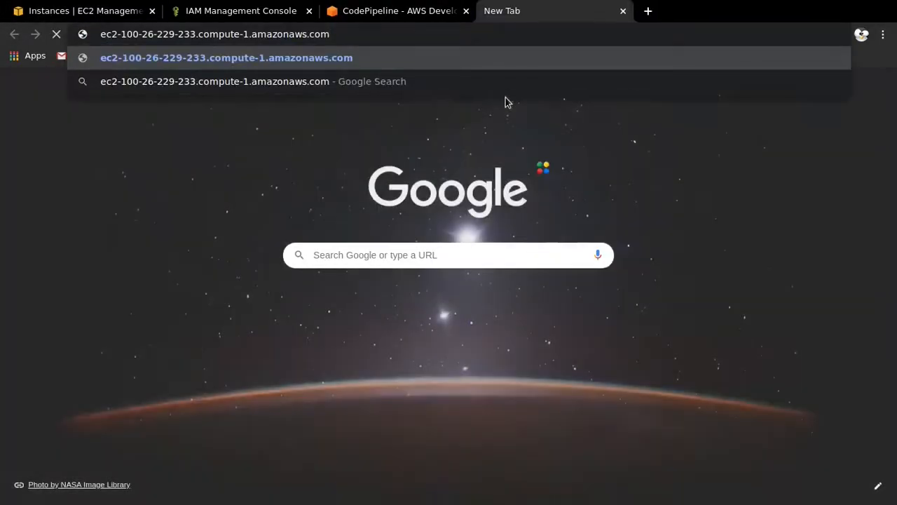
key(Return)
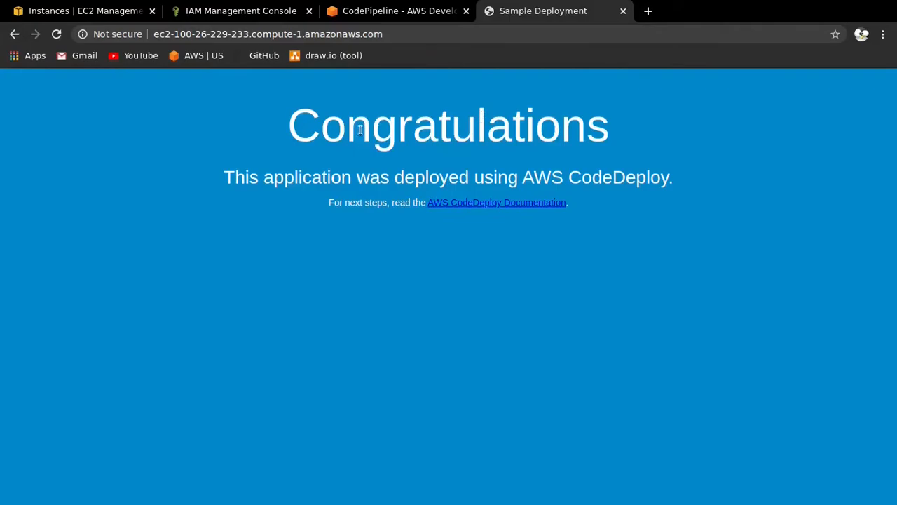
drag(279, 134, 667, 146)
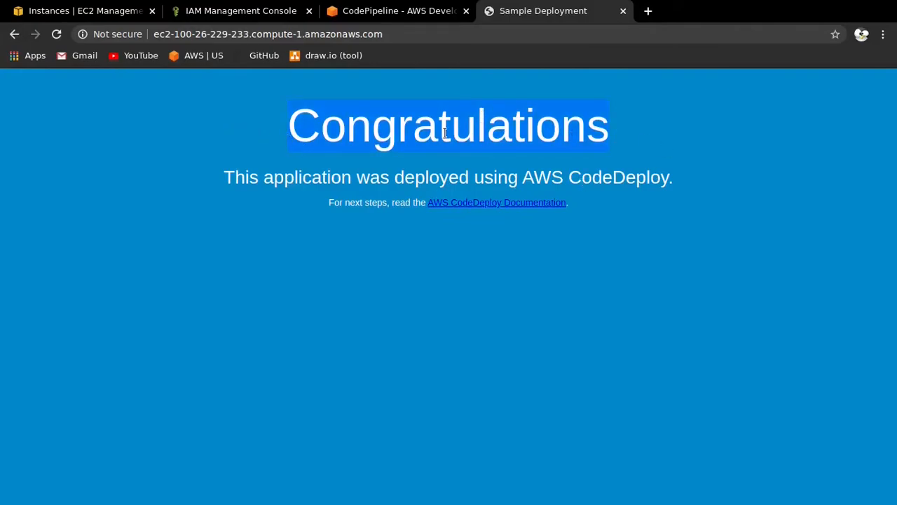
drag(214, 184, 521, 184)
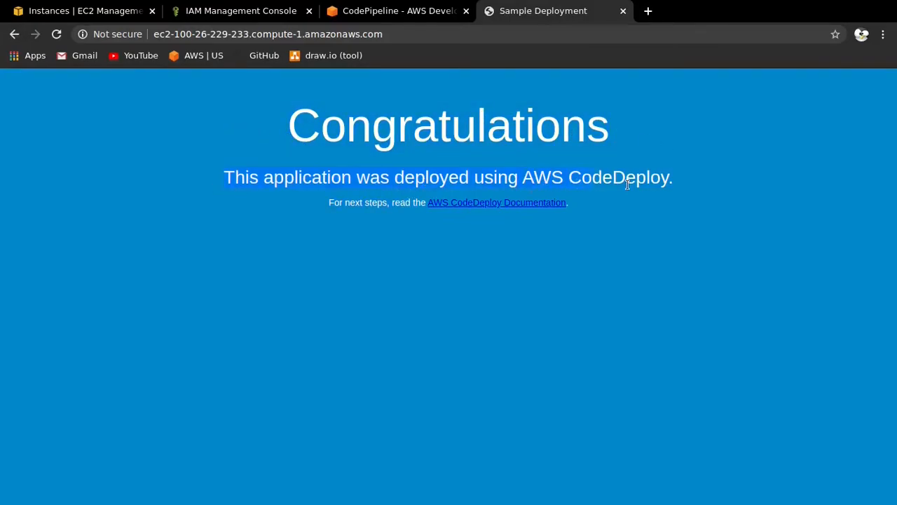
click(676, 180)
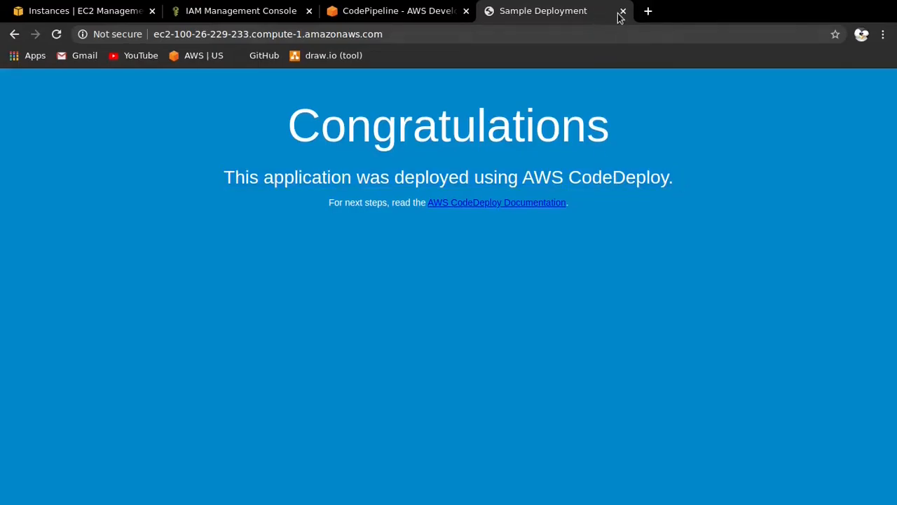
- Return to MyDemoApplicationPipeline, leave full screen to show the tutorial alongside, and look over the Source and Deploy stages
click(261, 9)
click(94, 10)
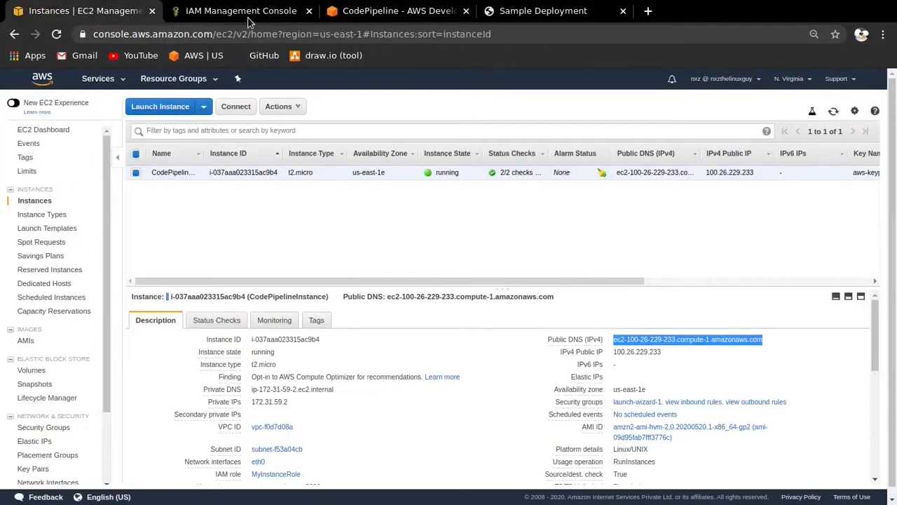
click(363, 6)
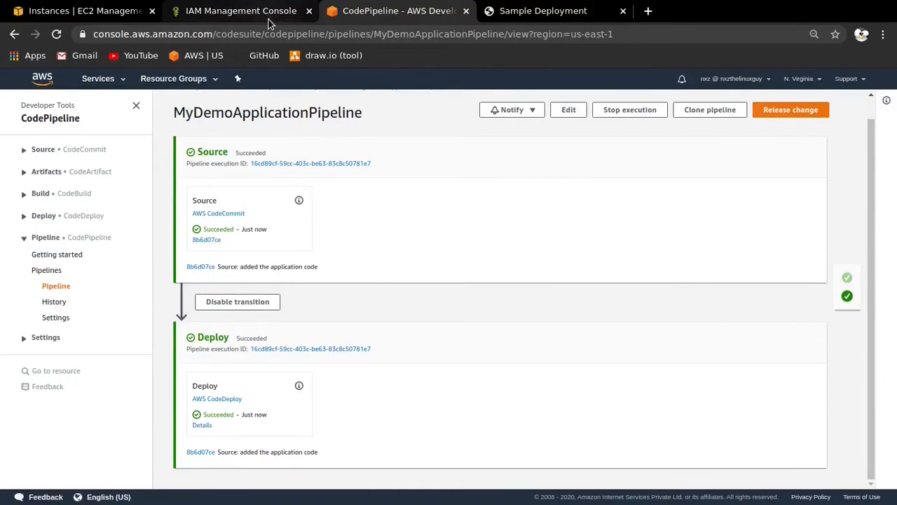
key(super+f)
scroll(610, 195, down, 1)
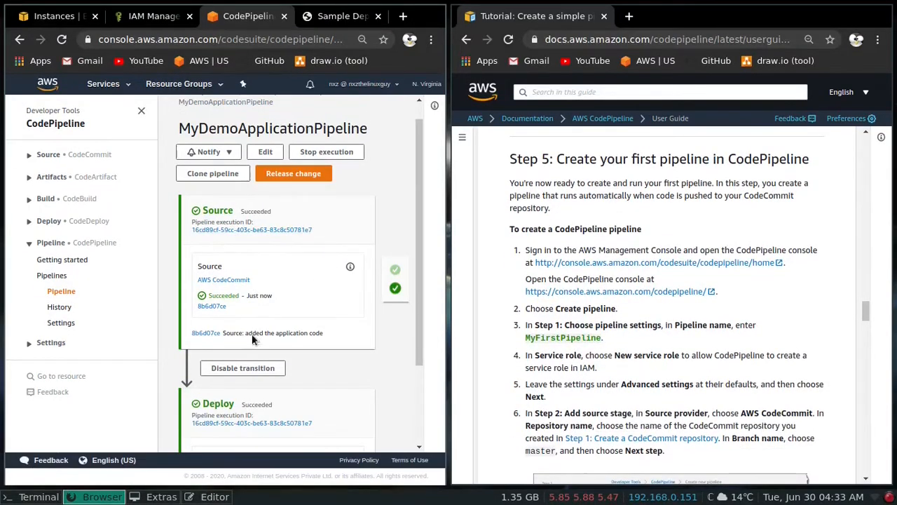
scroll(289, 359, down, 2)
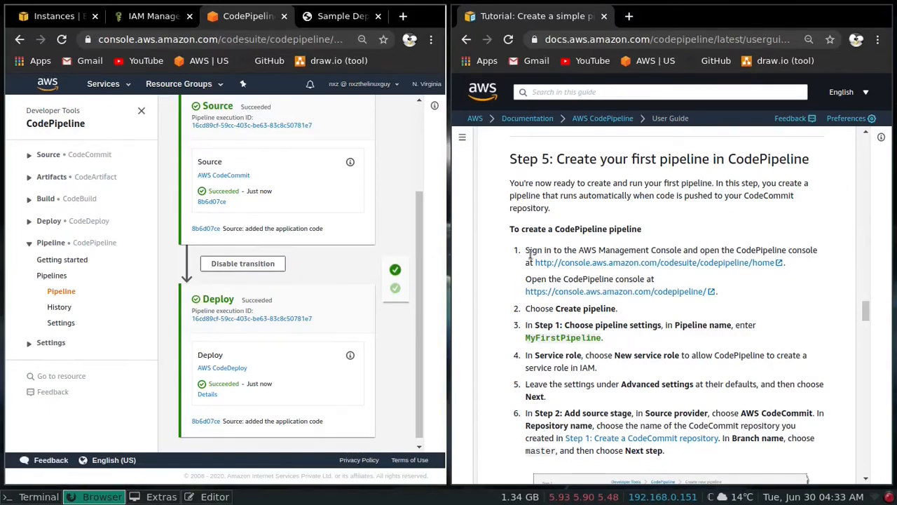
key(super+Return)
key(super+shift+q)
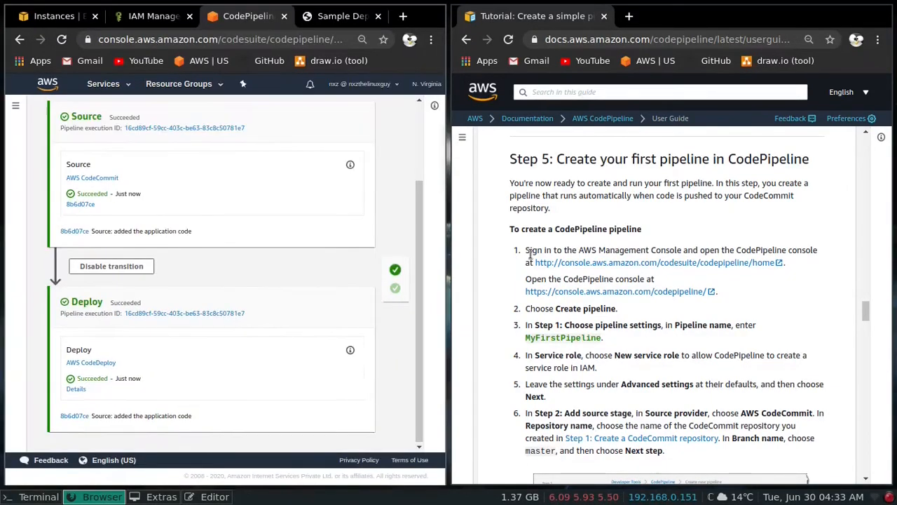
- Open a new terminal, go to the MyDemoRepo directory and open index.html in vi
key(super+Return)
text(cdpl)
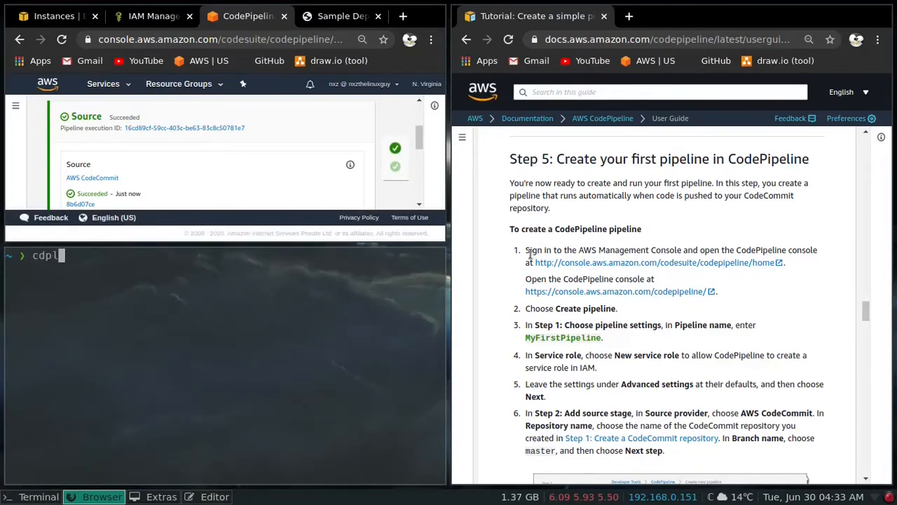
key(Return)
text(cd m)
key(Tab)
key(Return)
text(l)
key(BackSpace)
text(vi index.html)
key(Return)
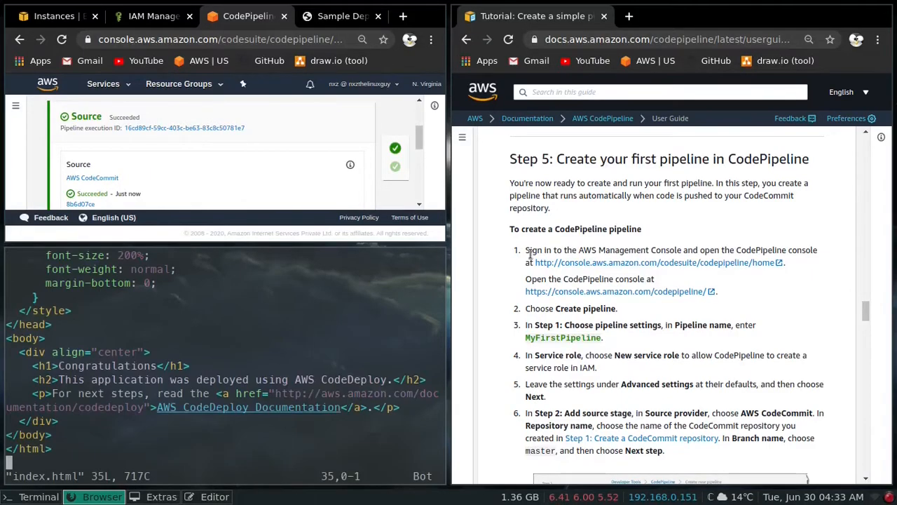
- Delete the entire contents of index.html from the first line to the end
key(g)
key(g)
key(d)
key(shift+g)
- Find the "Updated Sample Deployment" HTML in the tutorial and copy the whole code block, from <!DOCTYPE html> to </html>
scroll(674, 235, down, 10)
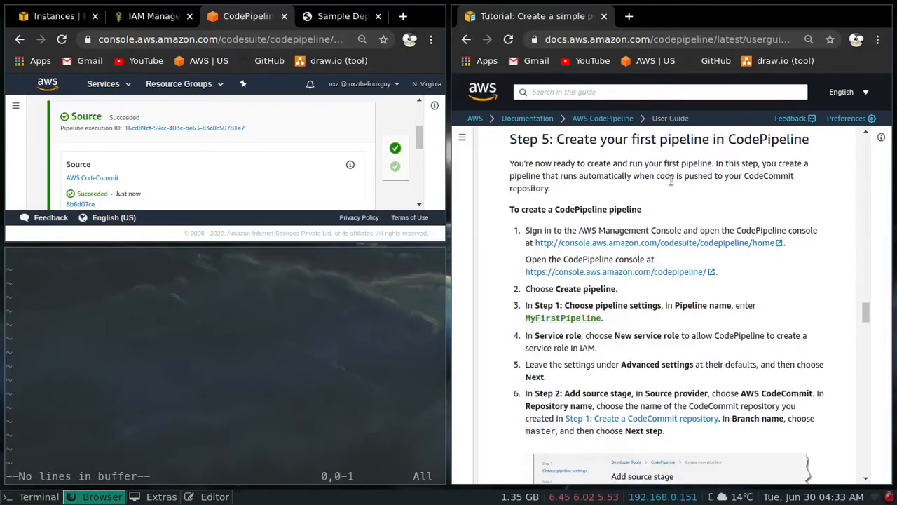
scroll(671, 187, down, 15)
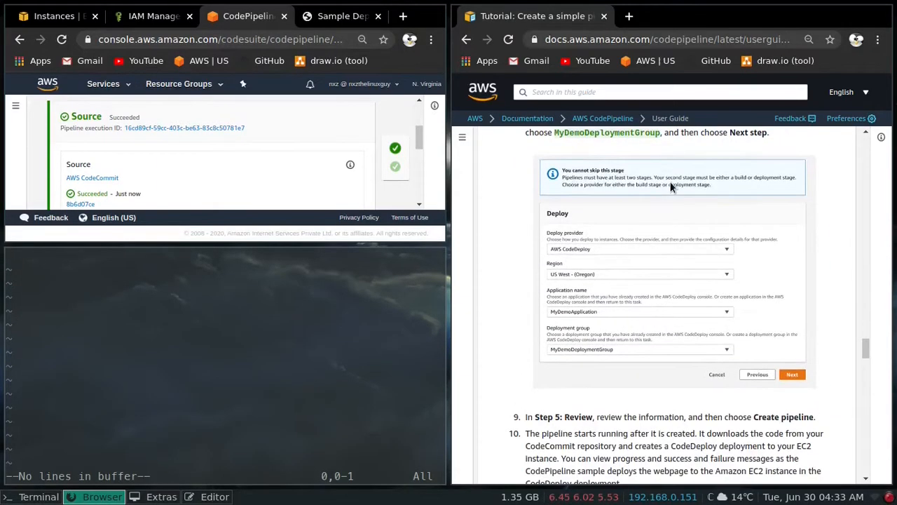
scroll(671, 187, down, 15)
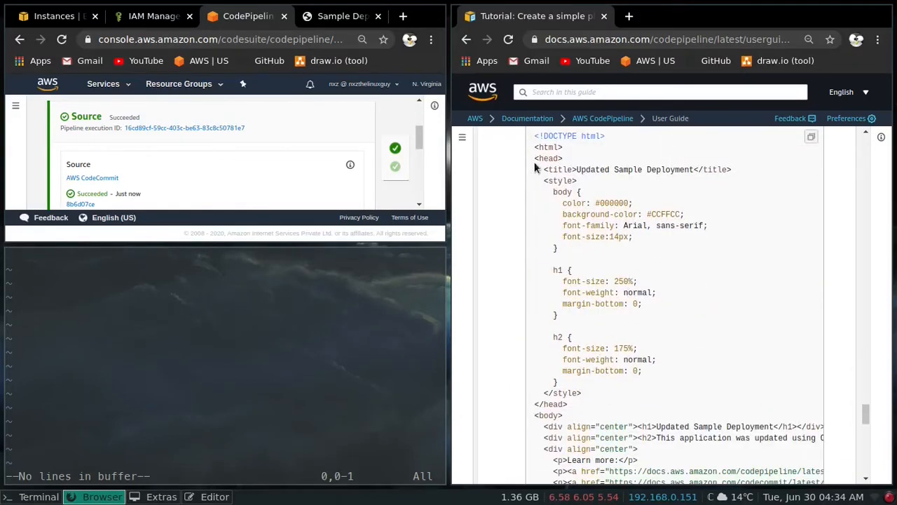
drag(530, 135, 580, 277)
scroll(581, 275, down, 5)
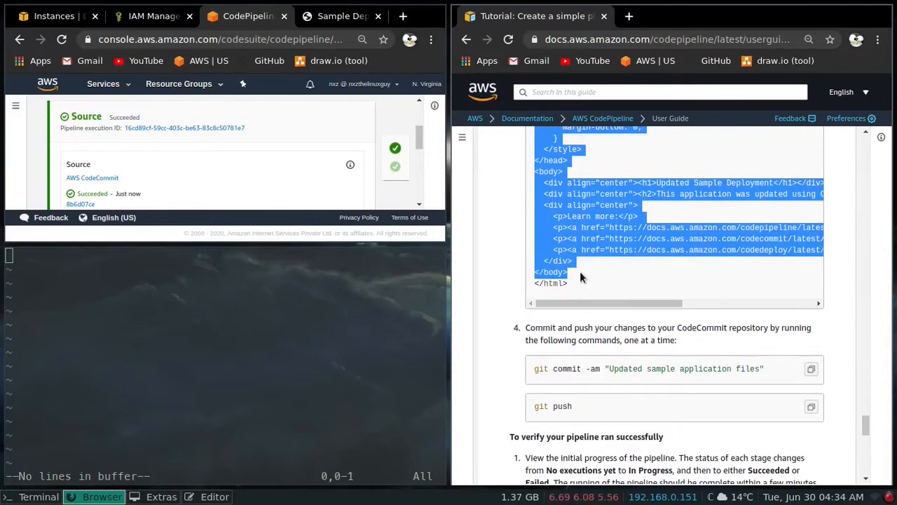
right_click(565, 223)
click(504, 232)
- Paste the copied HTML into the empty index.html, then save the file and quit vi
click(152, 310)
right_click(171, 303)
key(Escape)
key(i)
right_click(138, 295)
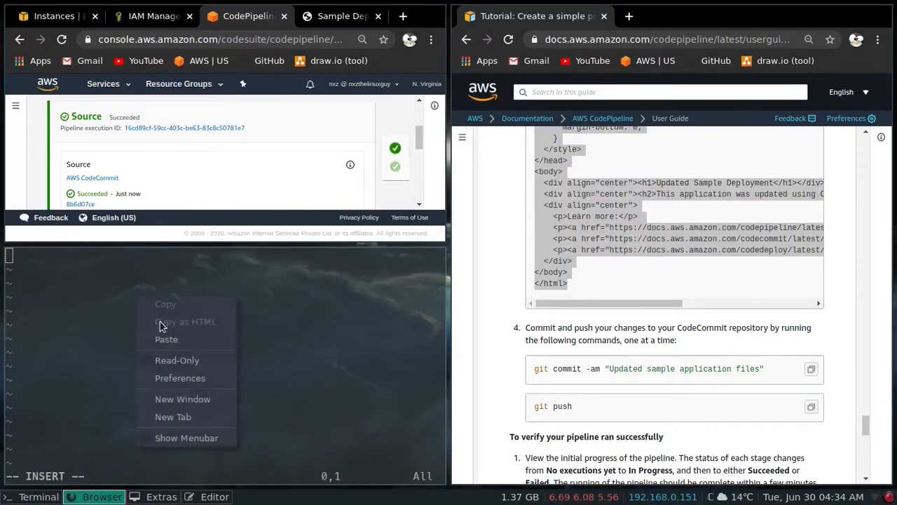
click(166, 338)
scroll(180, 325, up, 10)
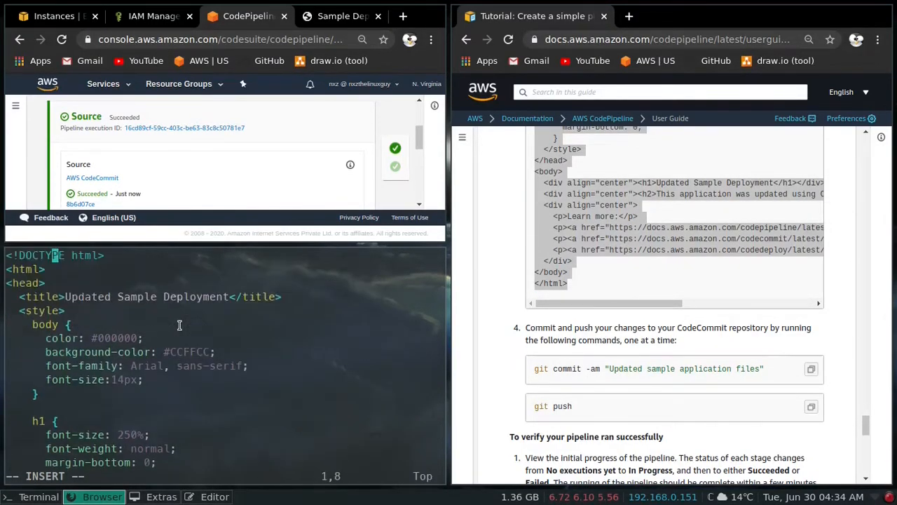
key(Escape)
text(:wq)
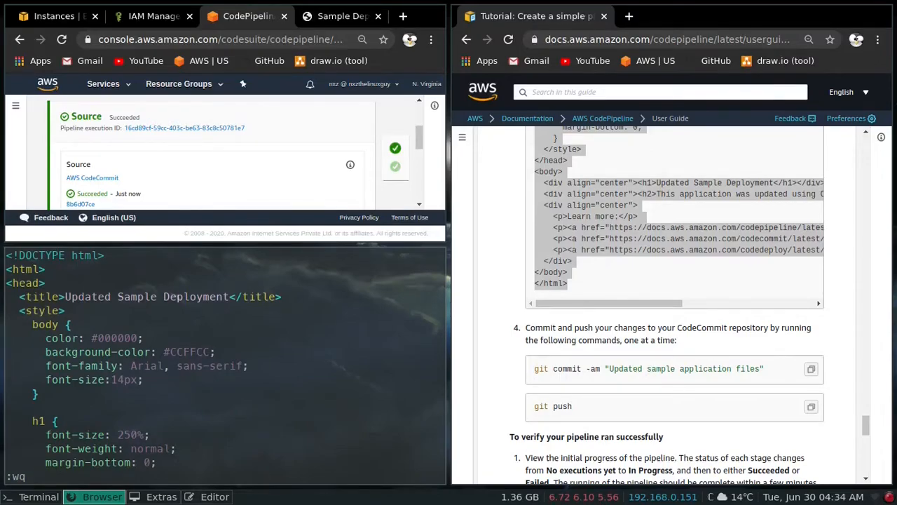
key(Return)
- Make the terminal full screen, clear it and check the repository's git status for the modified file
key(super+f)
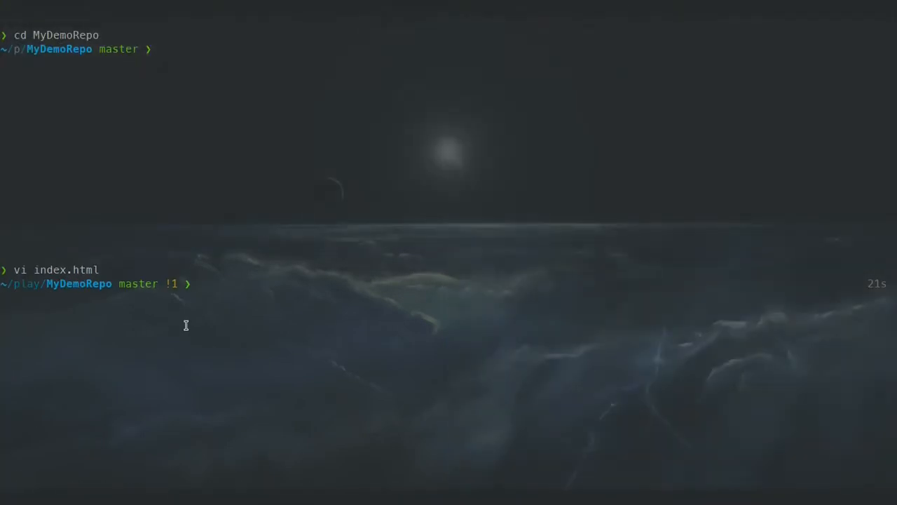
key(ctrl+l)
text(git status)
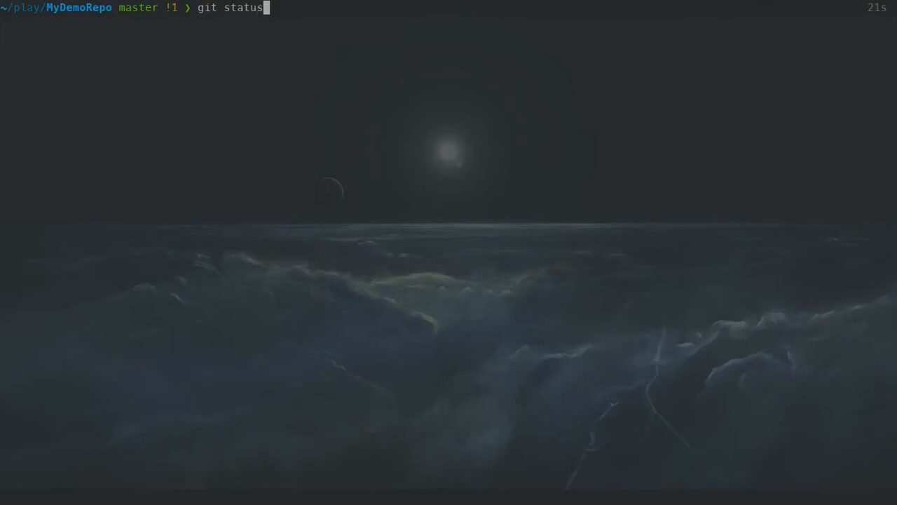
key(Return)
drag(133, 105, 223, 103)
click(196, 150)
- Stage all changes and commit them with the message "updated the application code"
text(git add .)
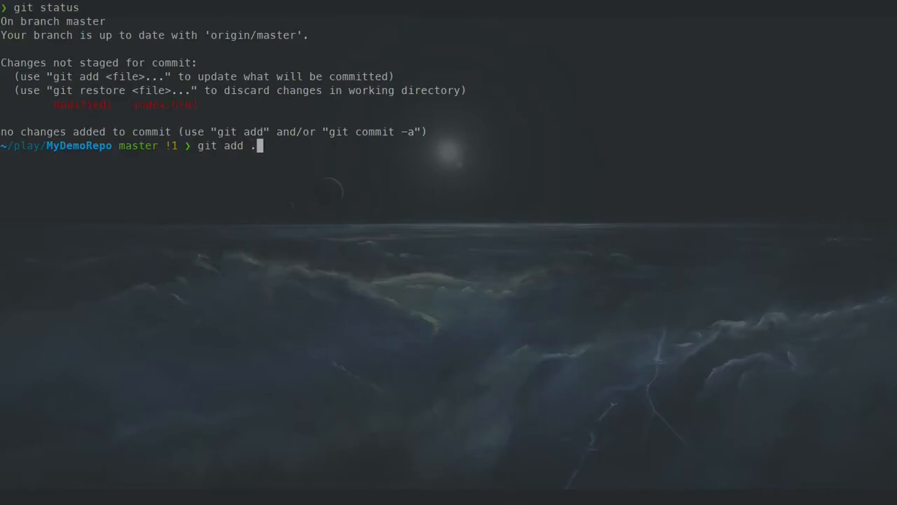
key(Return)
text(git comm)
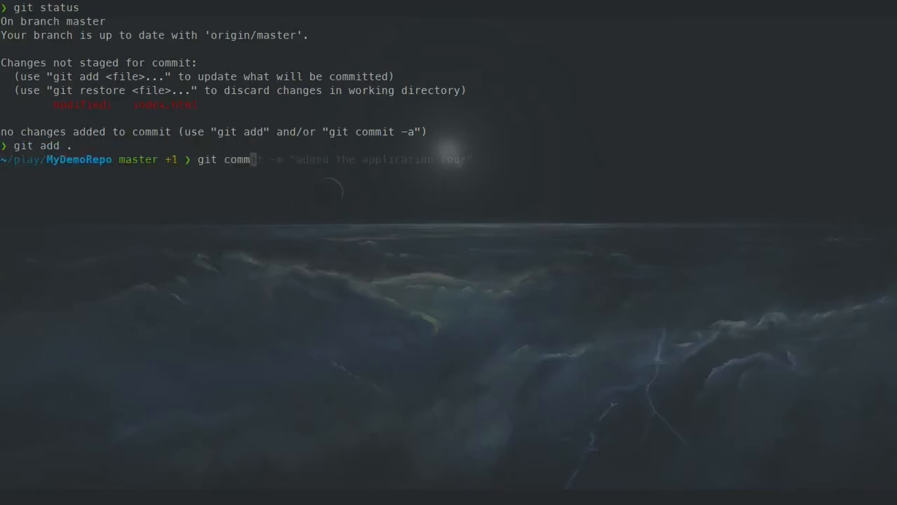
text(it -m,)
key(BackSpace)
text("upda)
text(ted the applicat)
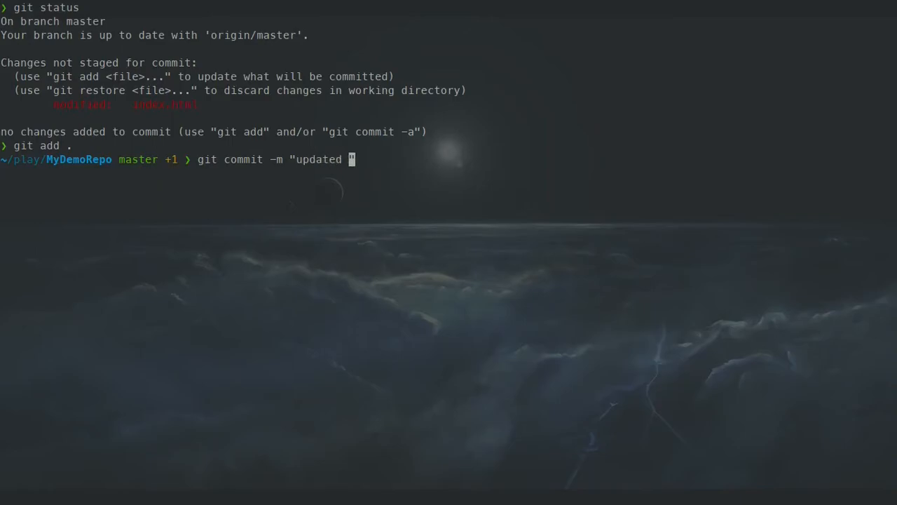
text(ion code)
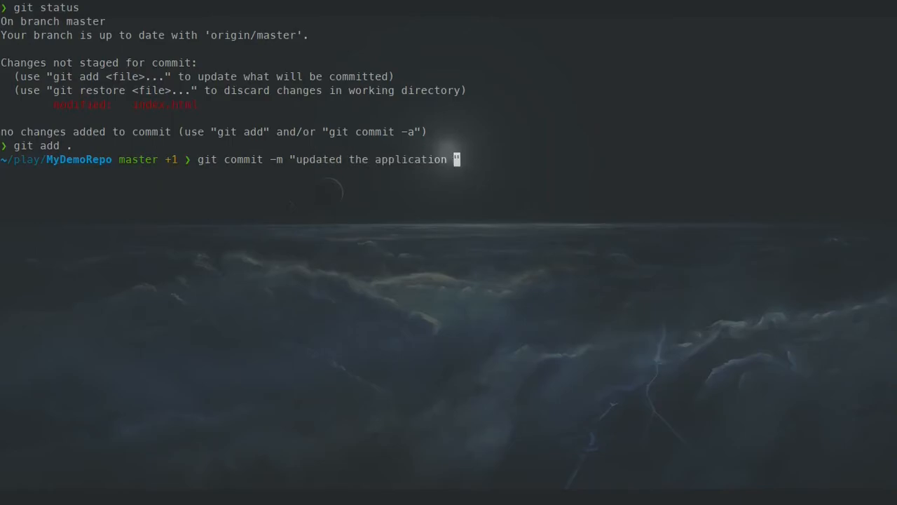
key(Return)
- Push the commit to the CodeCommit repository, then leave full screen and close the terminal
key(ctrl+l)
text(git push)
key(Return)
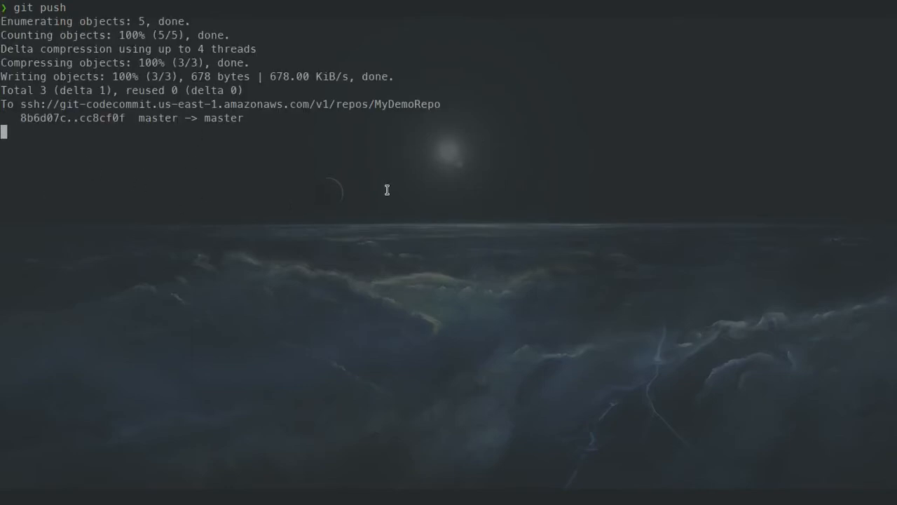
key(super+f)
key(ctrl+d)
- Monitor the Source and Deploy stages of MyDemoApplicationPipeline, checking the commit ID and message of the new execution
scroll(268, 265, up, 3)
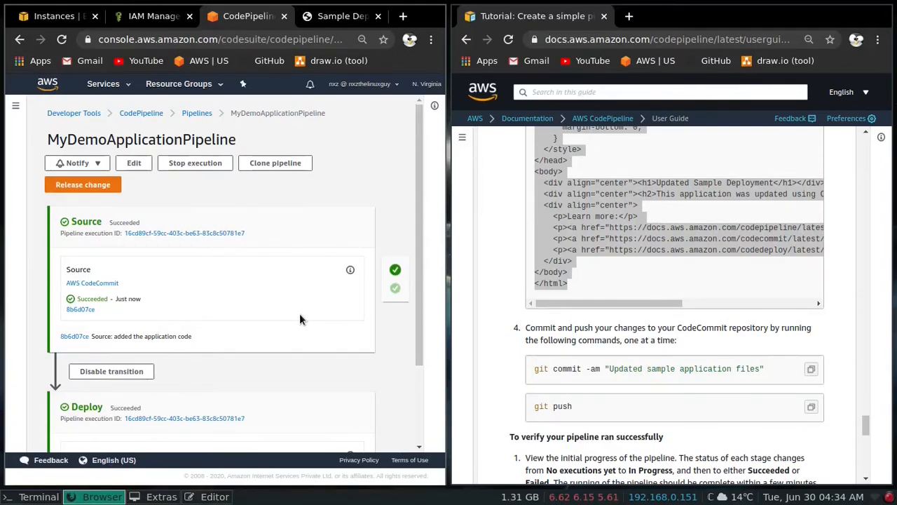
scroll(274, 236, down, 1)
scroll(278, 280, up, 1)
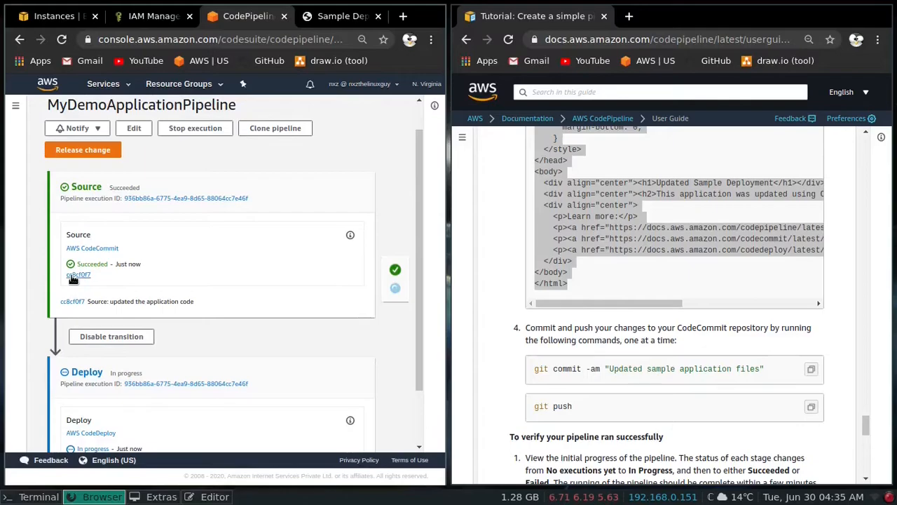
drag(90, 275, 61, 277)
click(94, 281)
scroll(223, 254, down, 2)
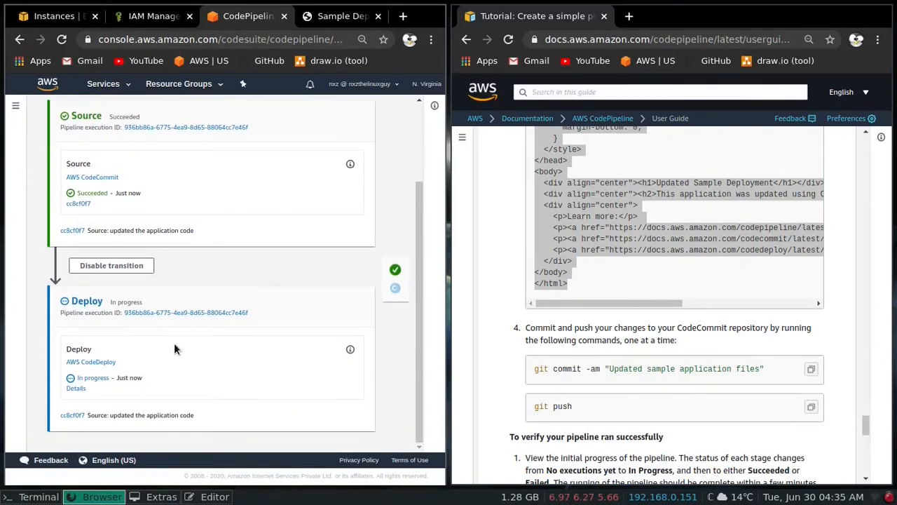
scroll(248, 332, up, 3)
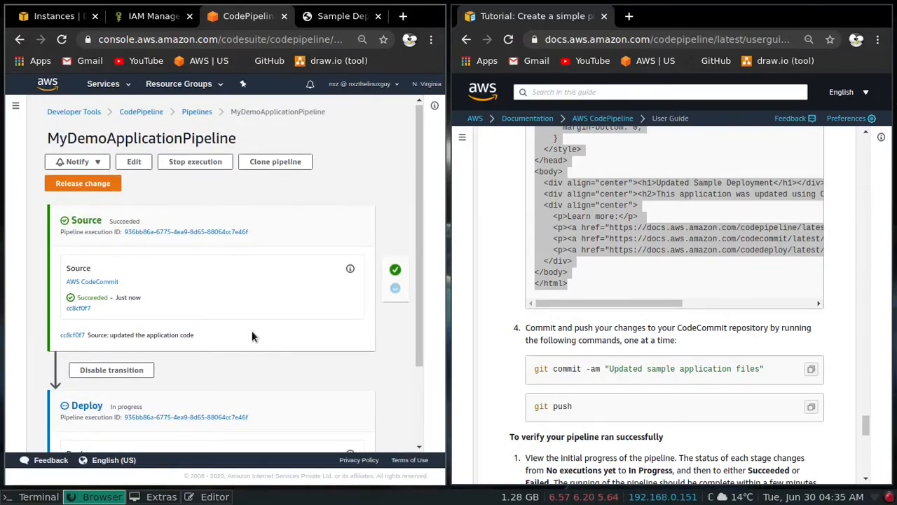
- Expand the browser to full screen, reload the Sample Deployment page to examine the updated application, and return to the side-by-side layout
key(super+f)
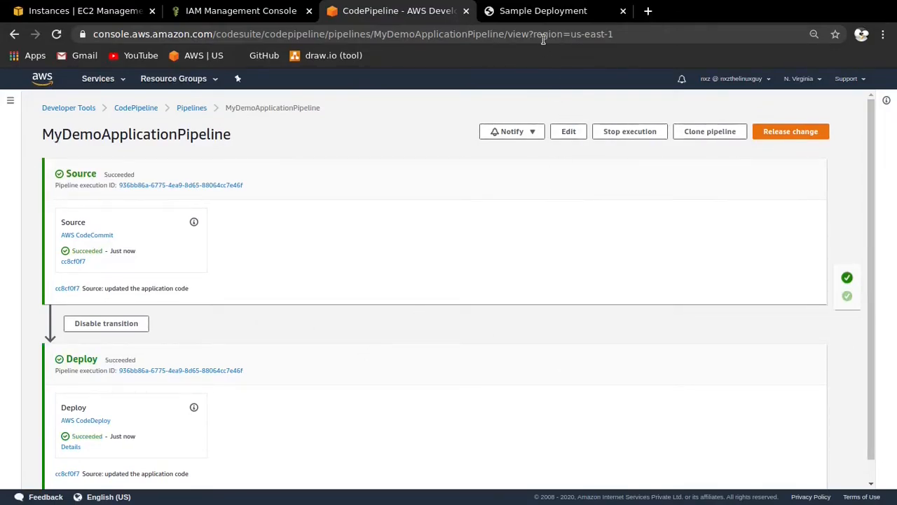
click(537, 12)
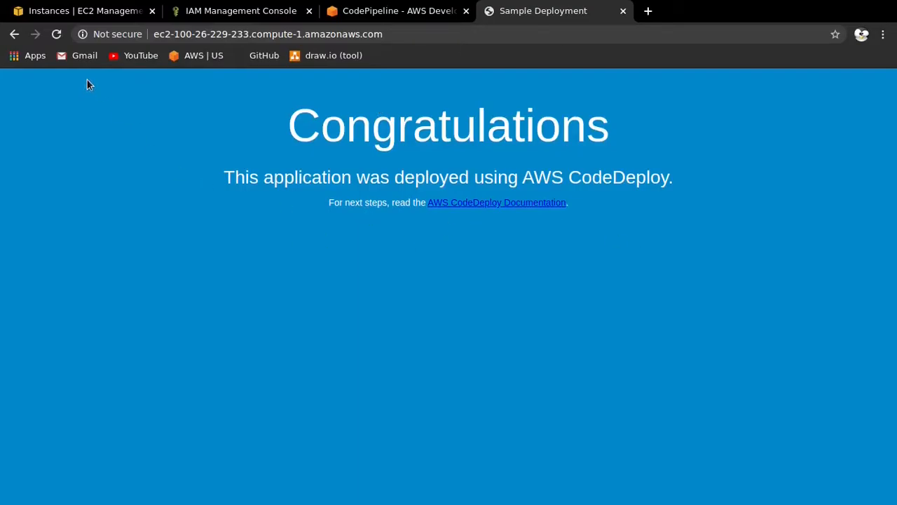
click(57, 34)
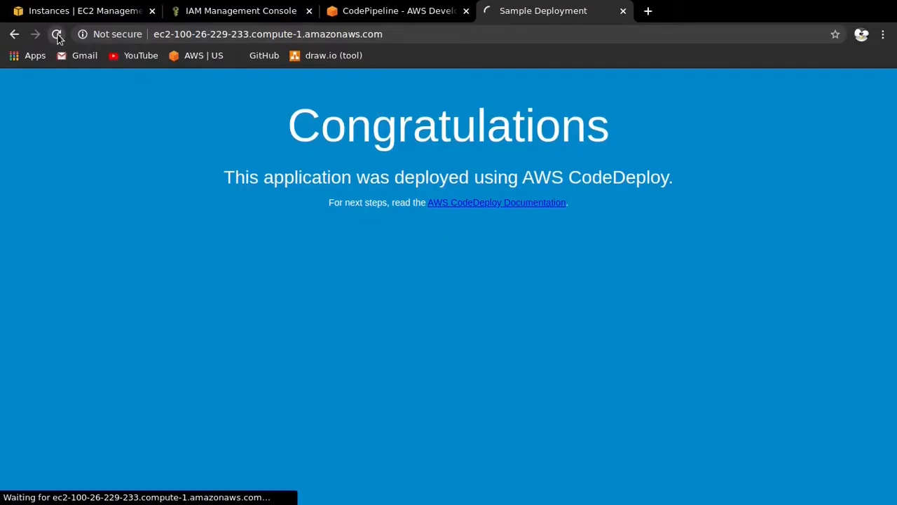
drag(403, 150, 267, 95)
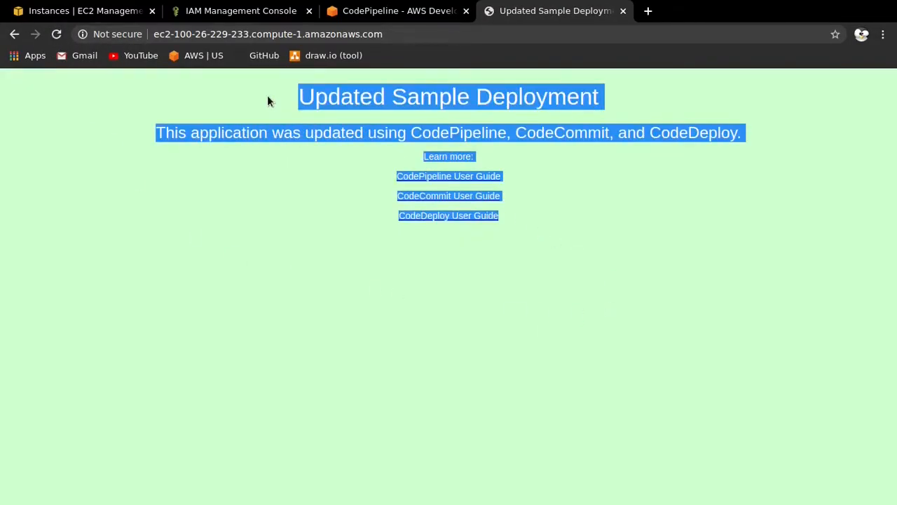
click(418, 84)
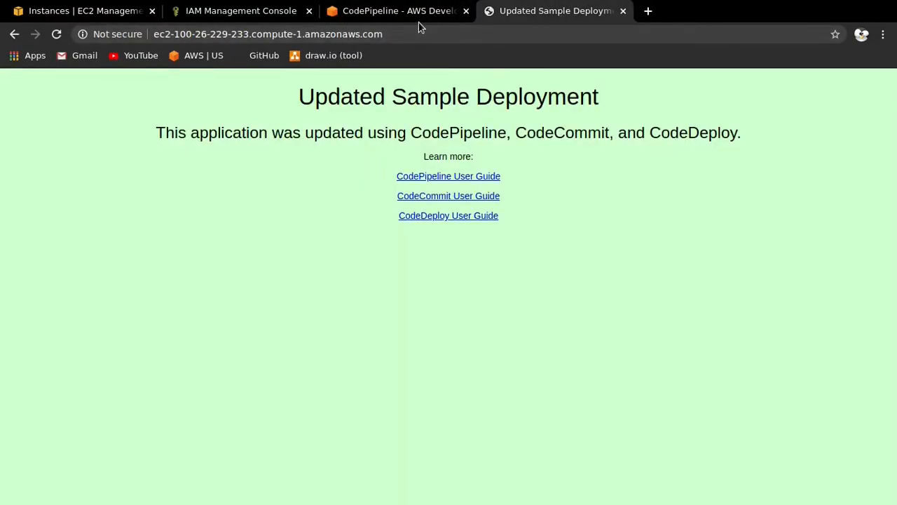
key(super+f)
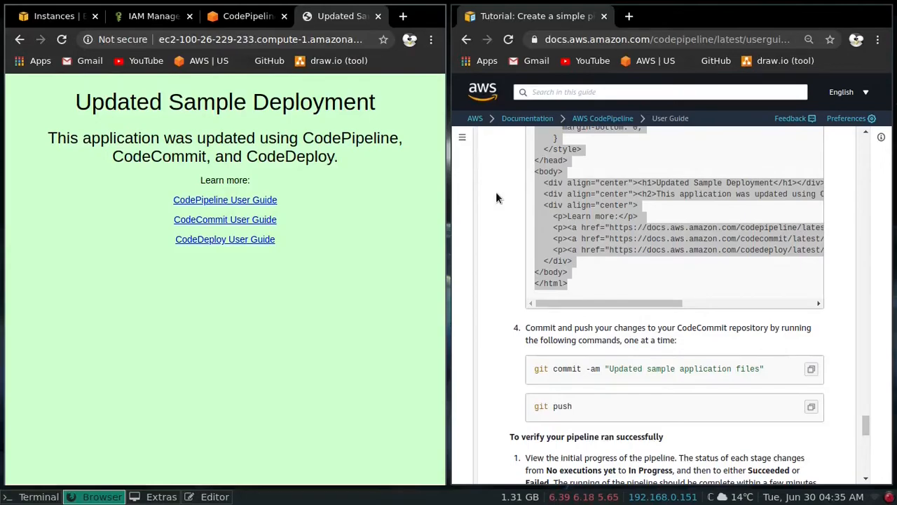
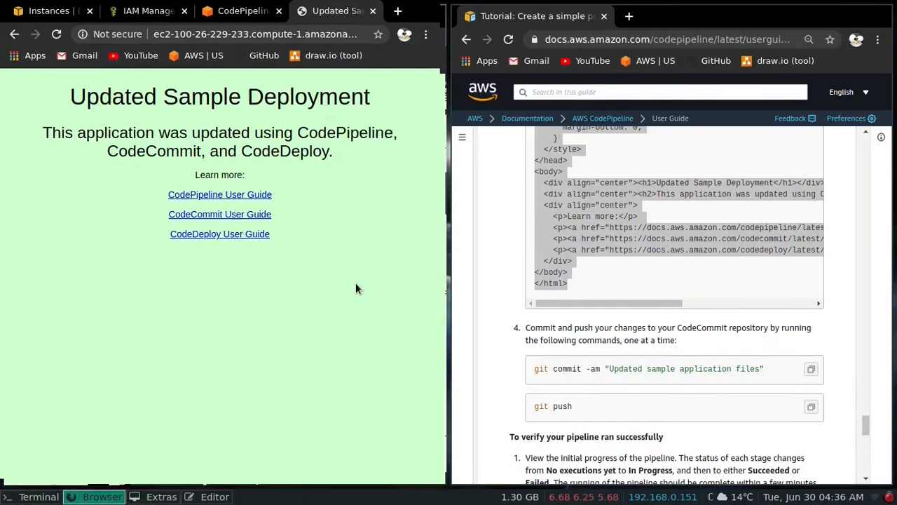
- Expand the browser to full screen and close the Updated Sample Deployment page, leaving MyDemoApplicationPipeline in view
key(super+f)
click(380, 8)
click(558, 8)
click(427, 13)
click(624, 11)
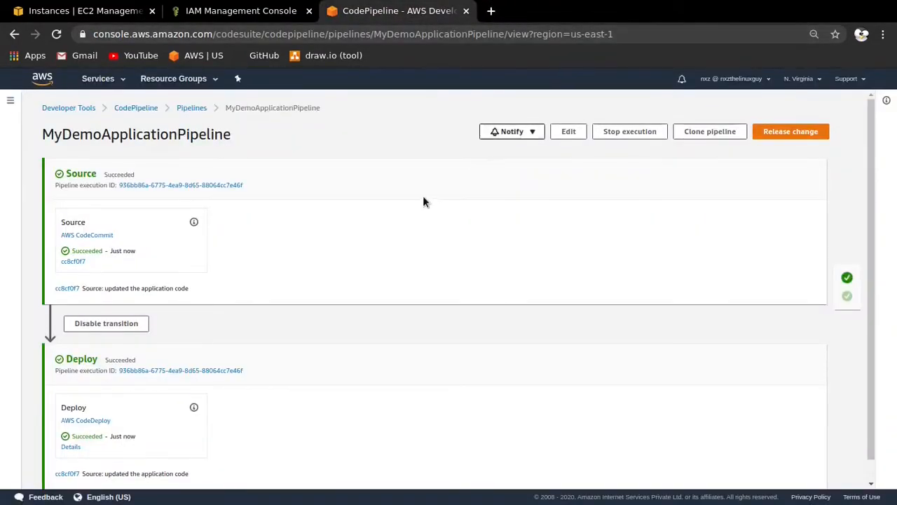
- Delete MyDemoApplicationPipeline from the CodePipeline pipelines list, confirming with "delete", and dismiss the notification
click(193, 110)
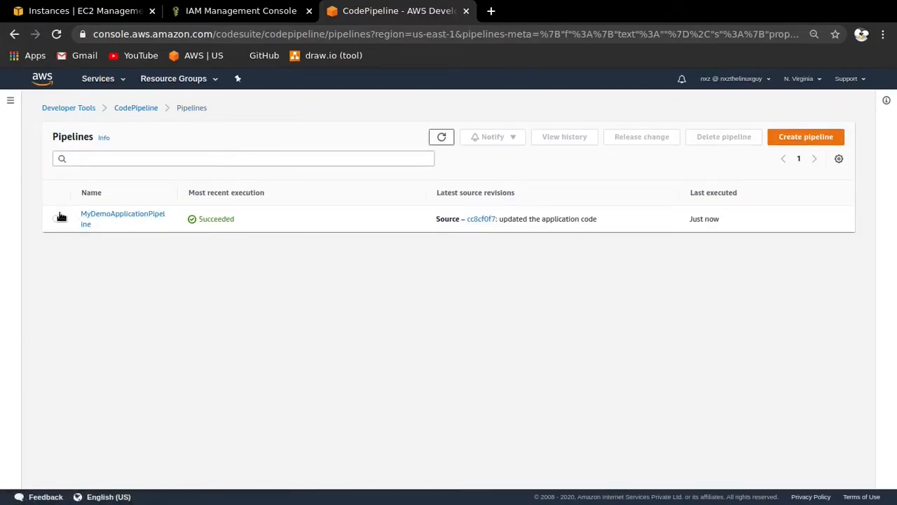
click(56, 218)
click(717, 138)
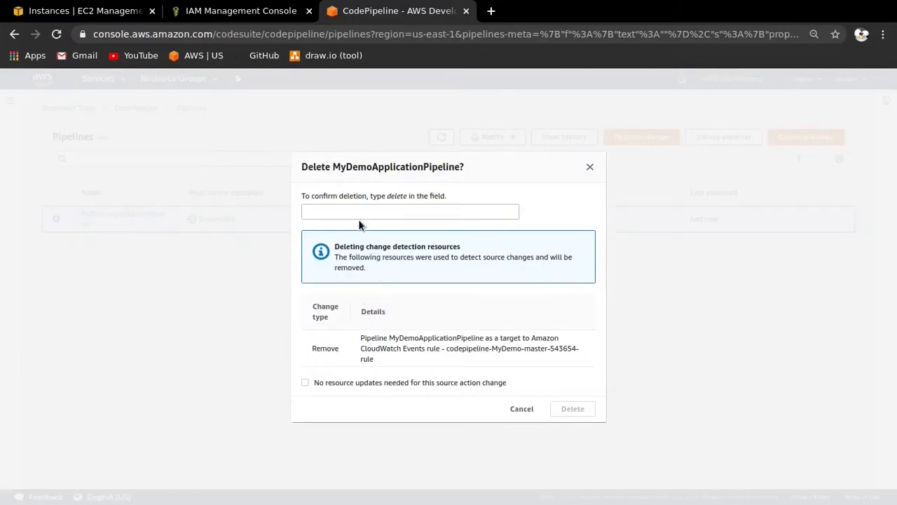
click(359, 209)
text(delete)
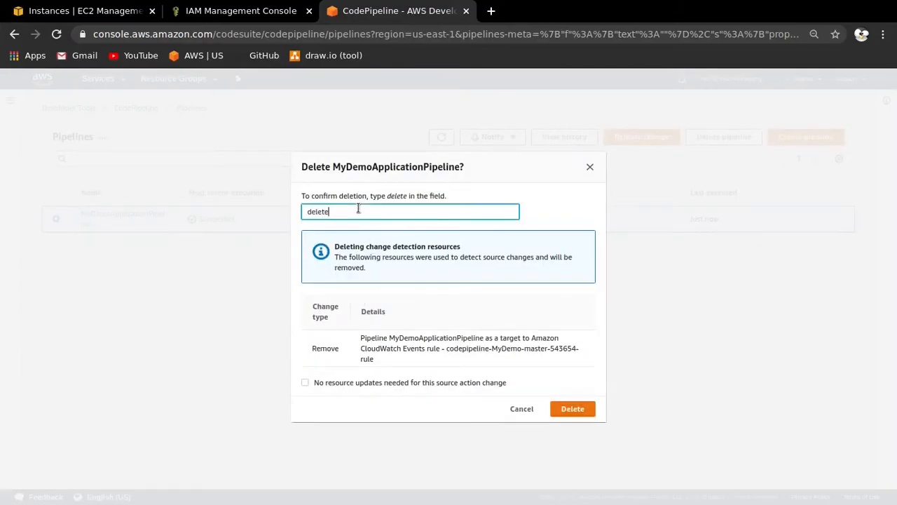
click(564, 410)
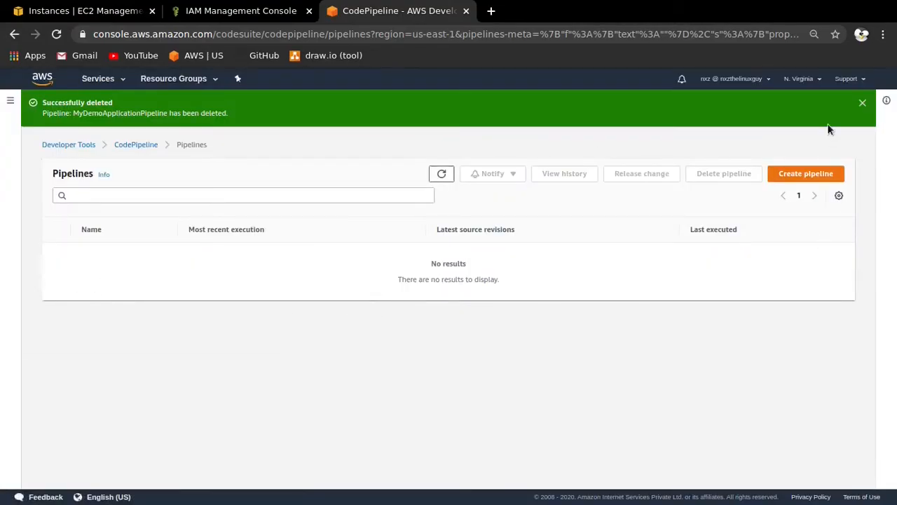
click(862, 102)
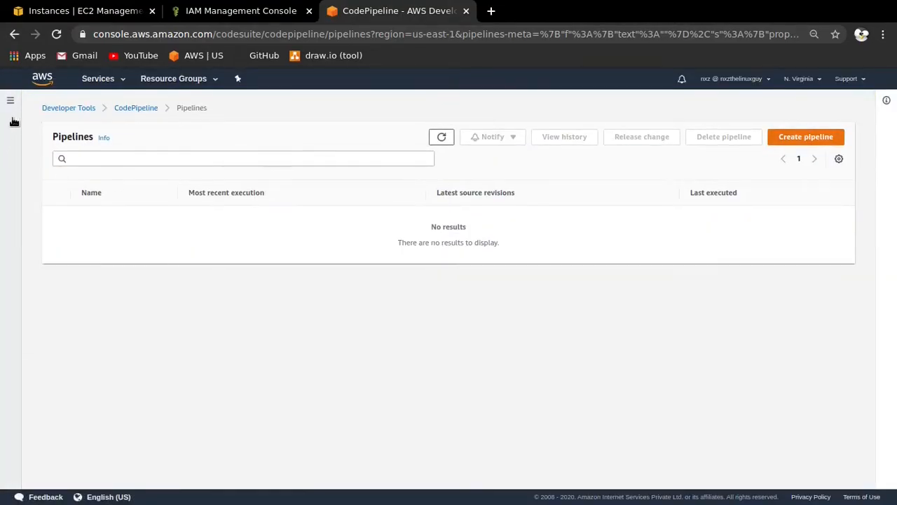
- Delete the CodeDeploy application MyDemoApplication from its details page, confirming with "delete"
click(10, 102)
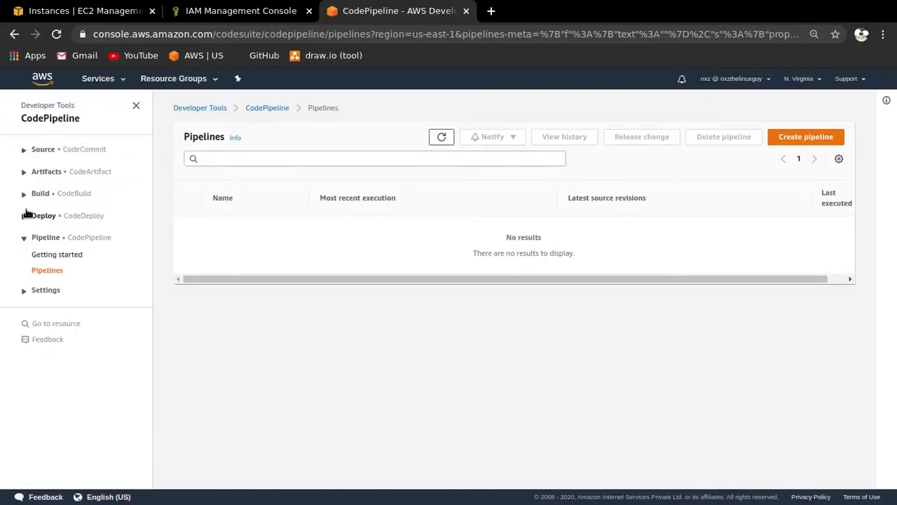
click(25, 217)
click(60, 268)
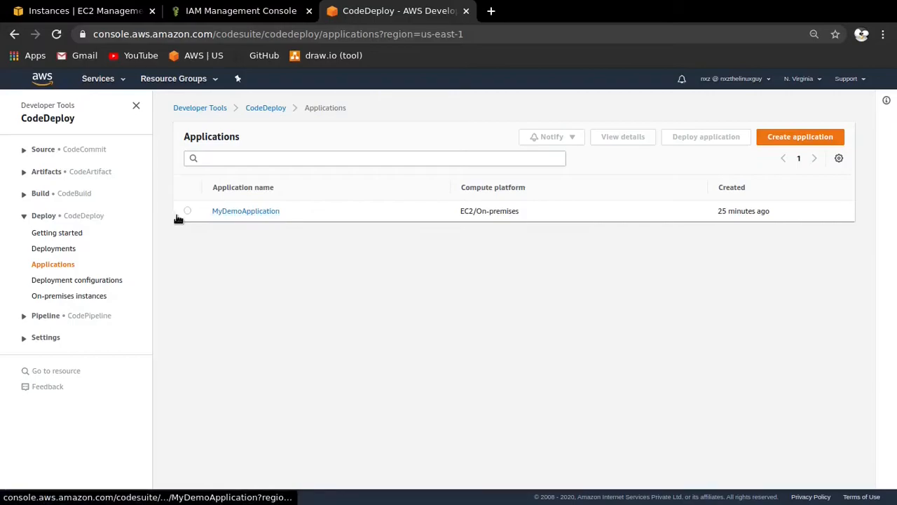
click(187, 210)
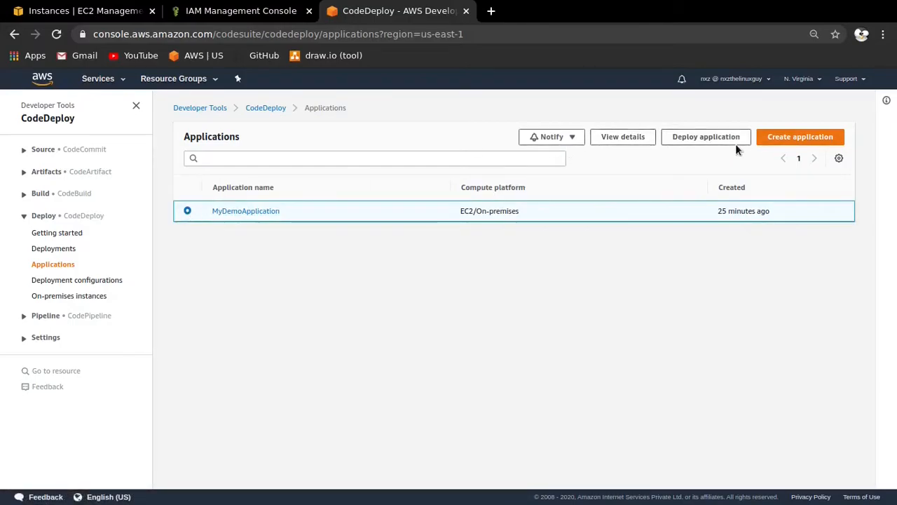
click(240, 211)
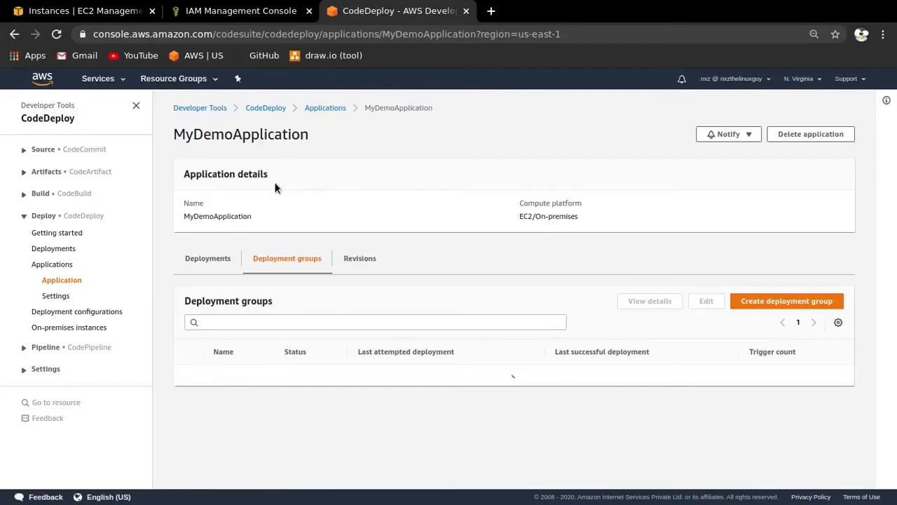
click(797, 141)
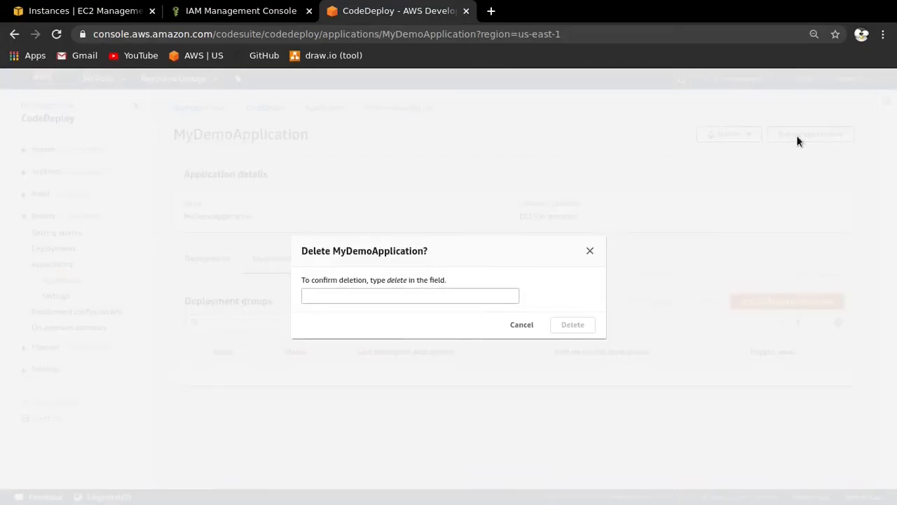
click(352, 293)
text(delete)
click(551, 325)
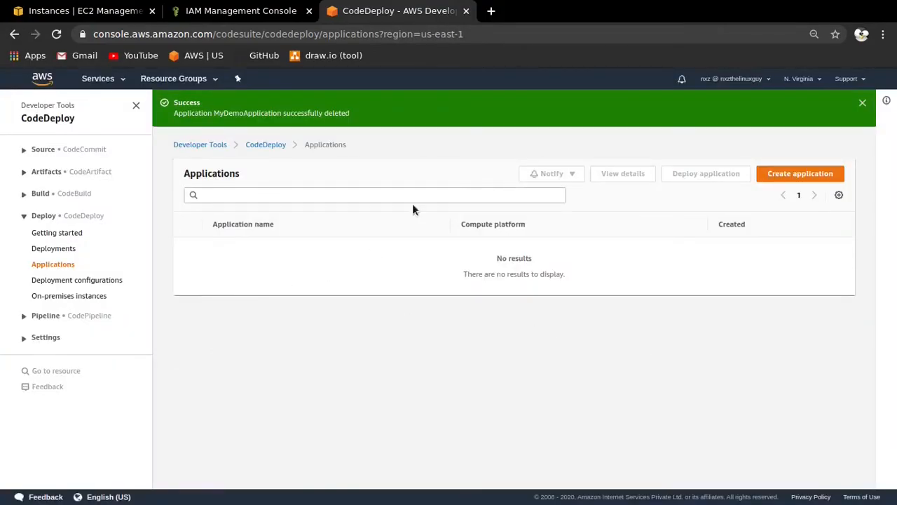
- Terminate the EC2 instance CodePipelineInstance and confirm the termination
click(112, 11)
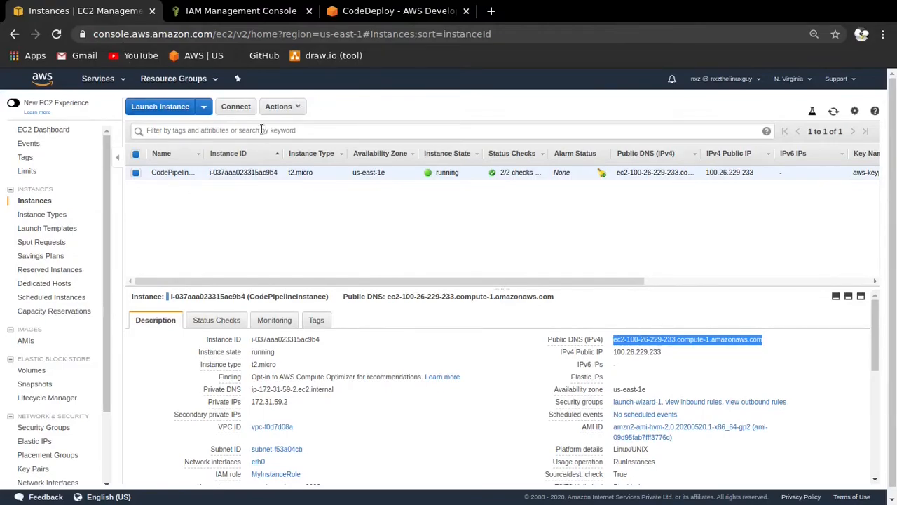
click(279, 107)
mouse_move(302, 176)
click(401, 224)
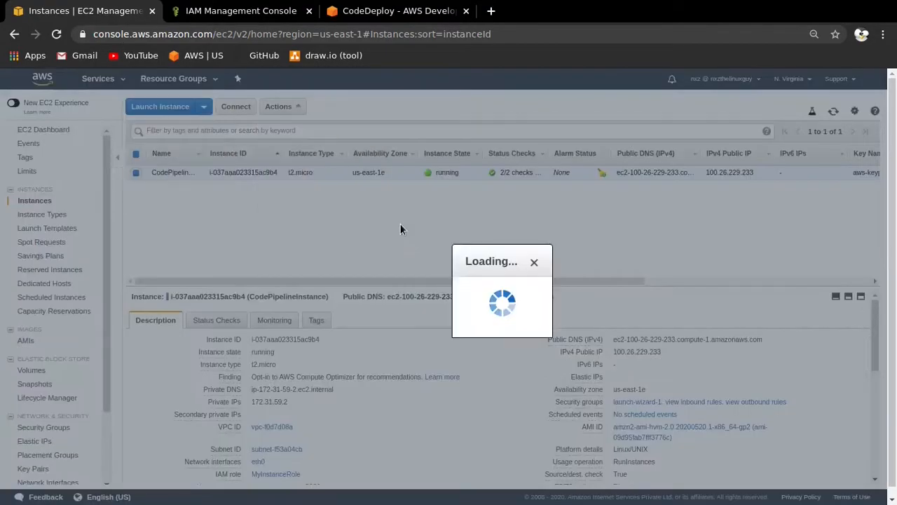
click(642, 359)
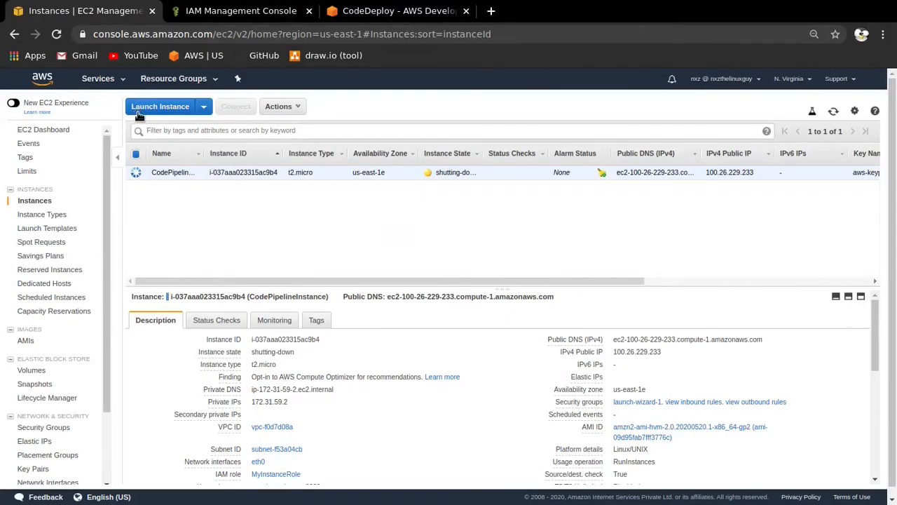
- Open the S3 console in a new browser tab and switch to its bucket list
click(122, 81)
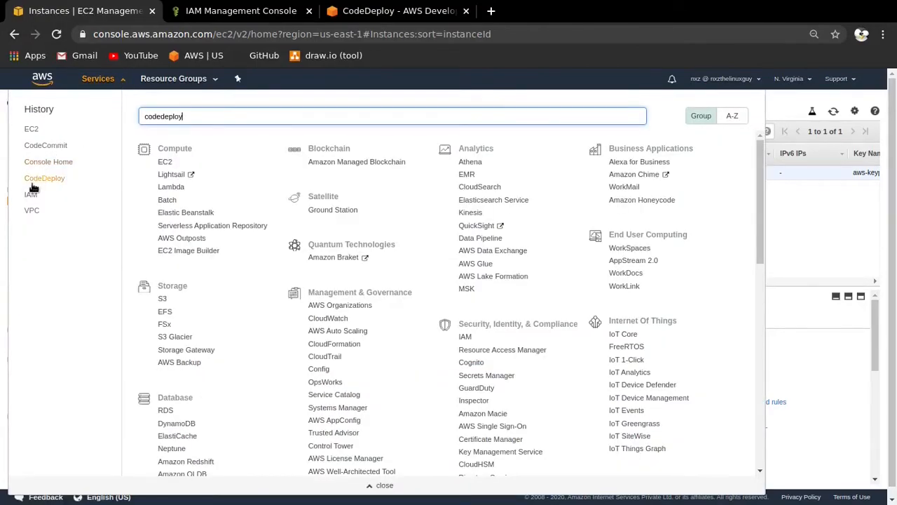
drag(196, 118, 105, 118)
right_click(161, 298)
click(181, 306)
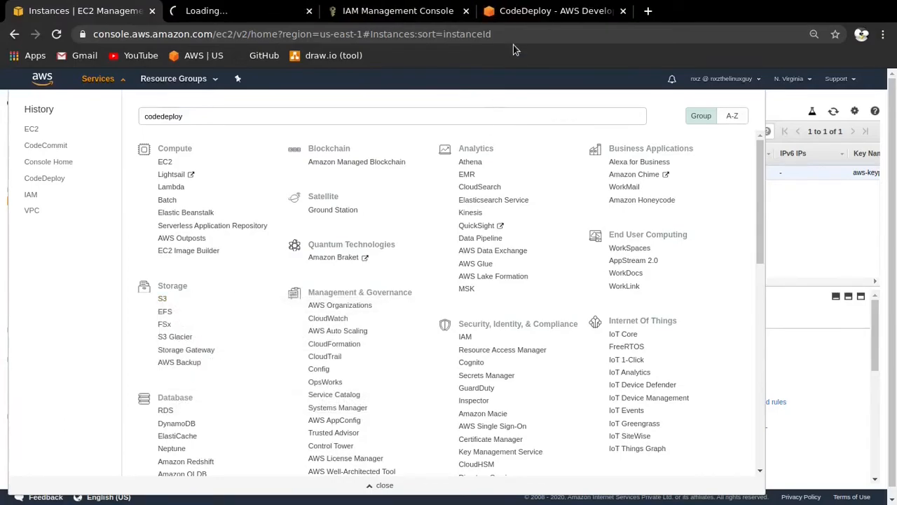
click(251, 6)
click(67, 9)
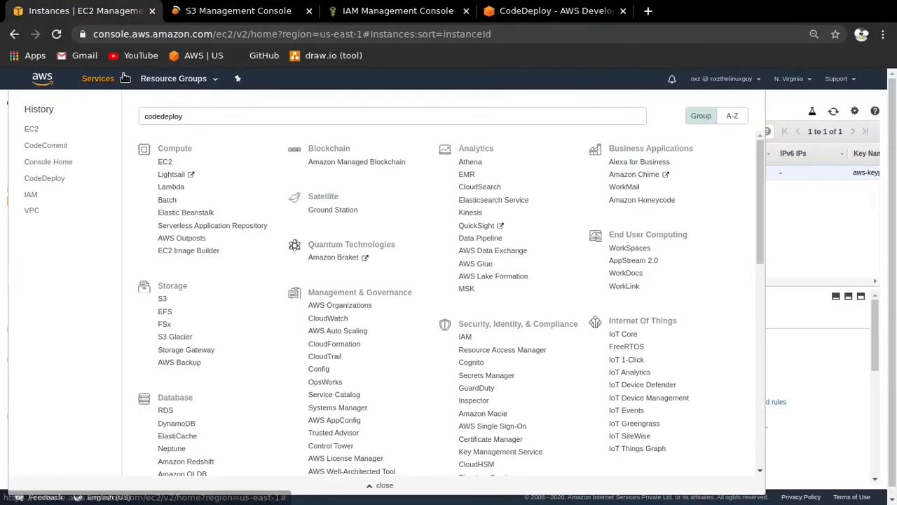
click(122, 79)
click(257, 9)
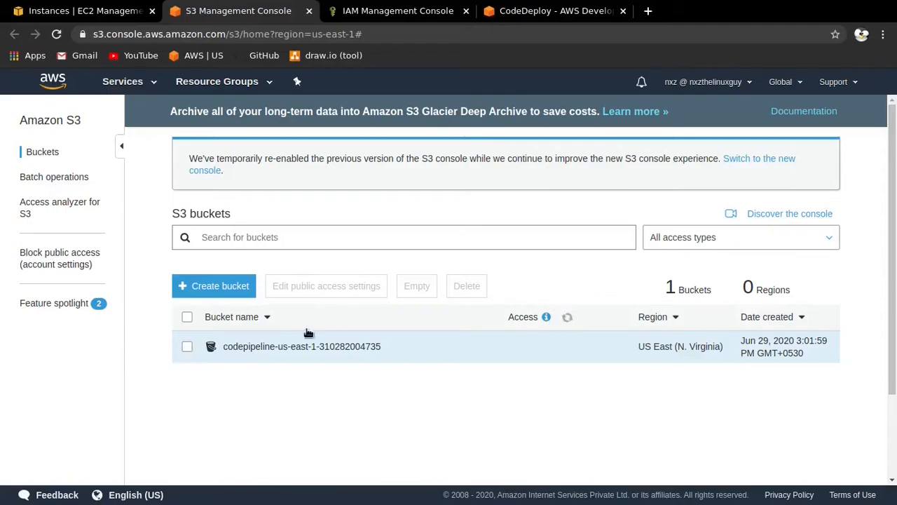
click(235, 351)
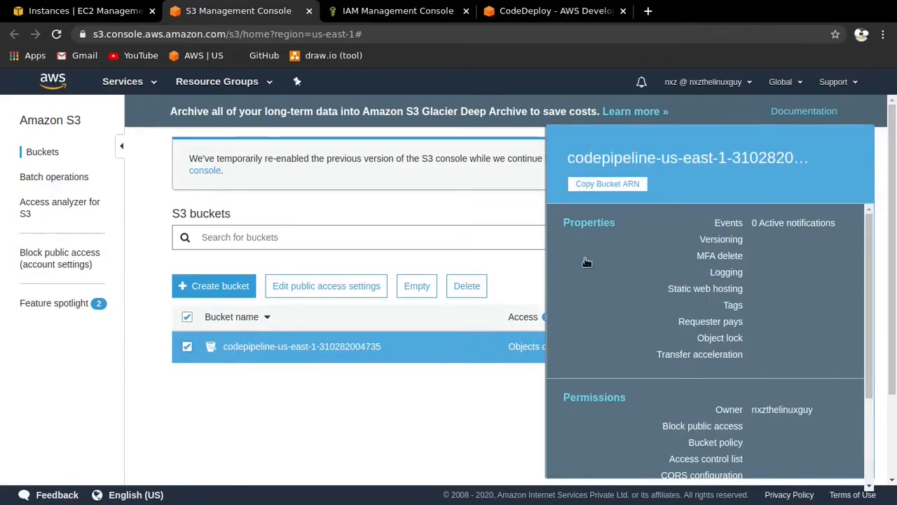
click(470, 285)
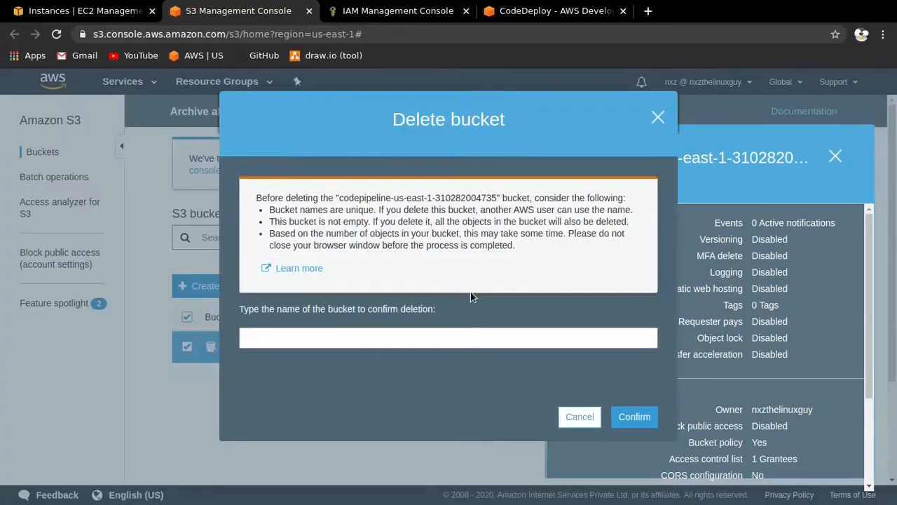
drag(339, 194, 506, 201)
key(ctrl+c)
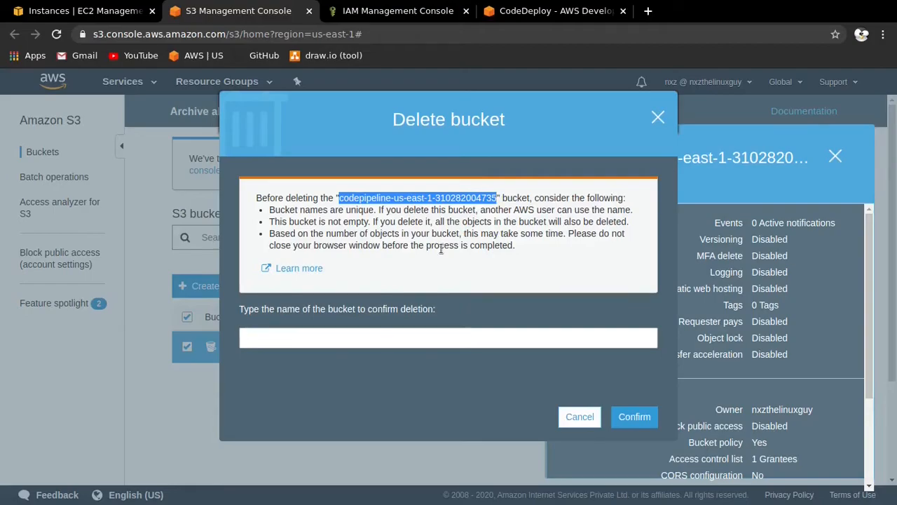
click(337, 331)
key(ctrl+v)
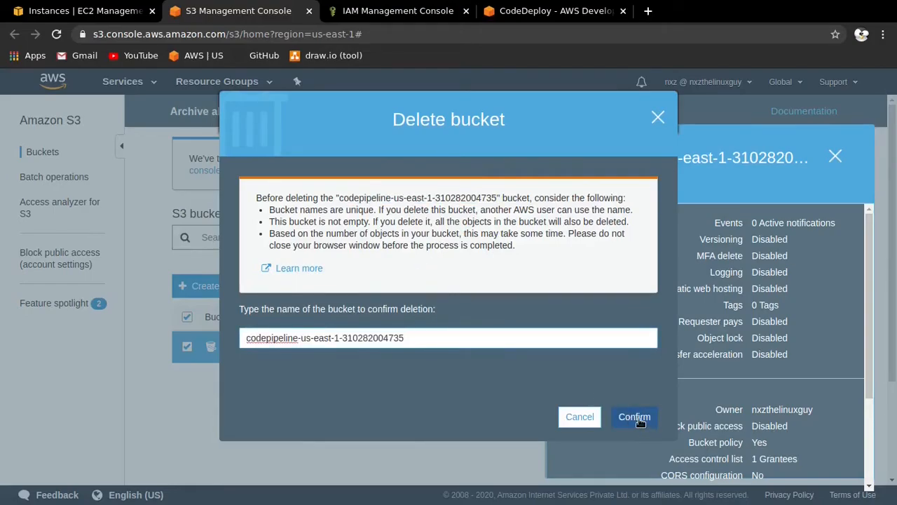
click(611, 410)
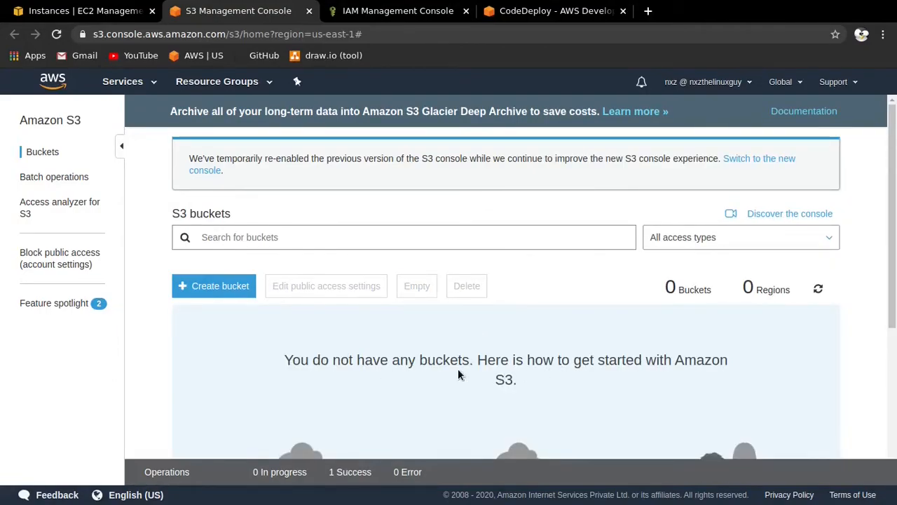
click(309, 11)
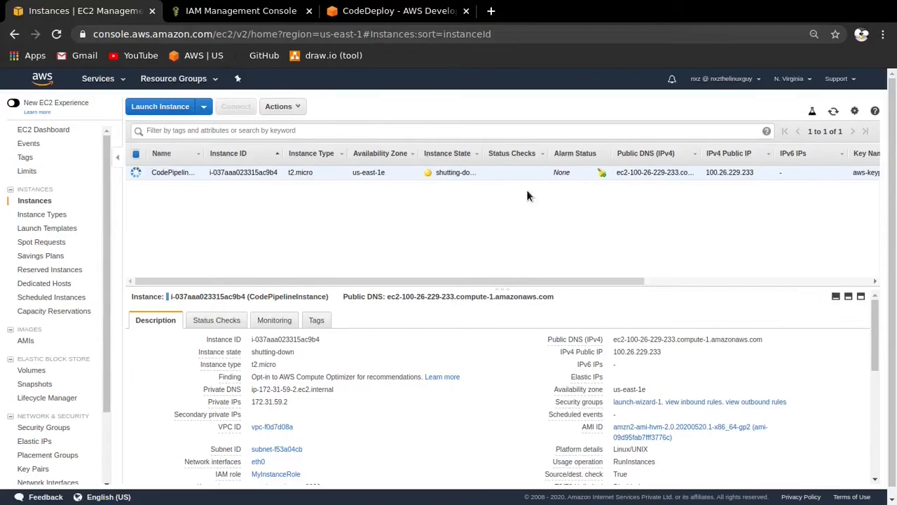
- Delete the CodeCommit repository MyDemoRepo, confirming with "delete", and dismiss the notification
click(233, 14)
click(367, 20)
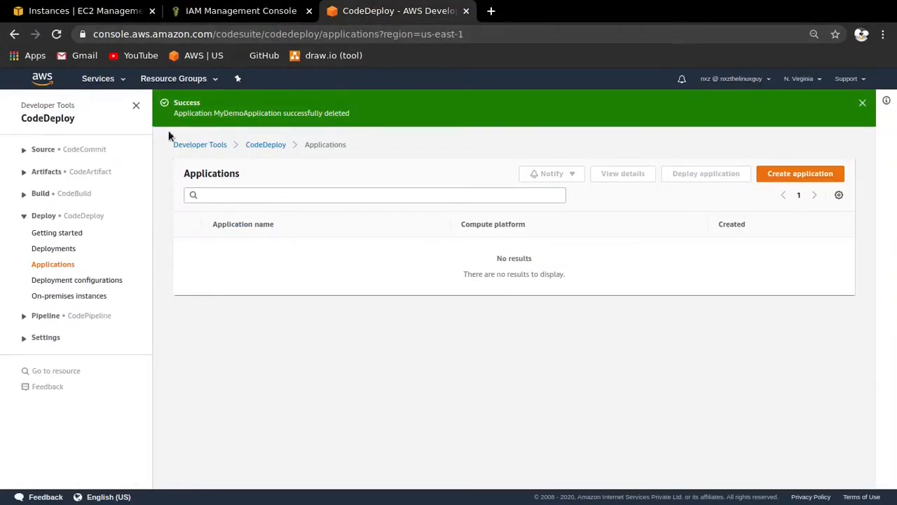
click(25, 150)
click(68, 182)
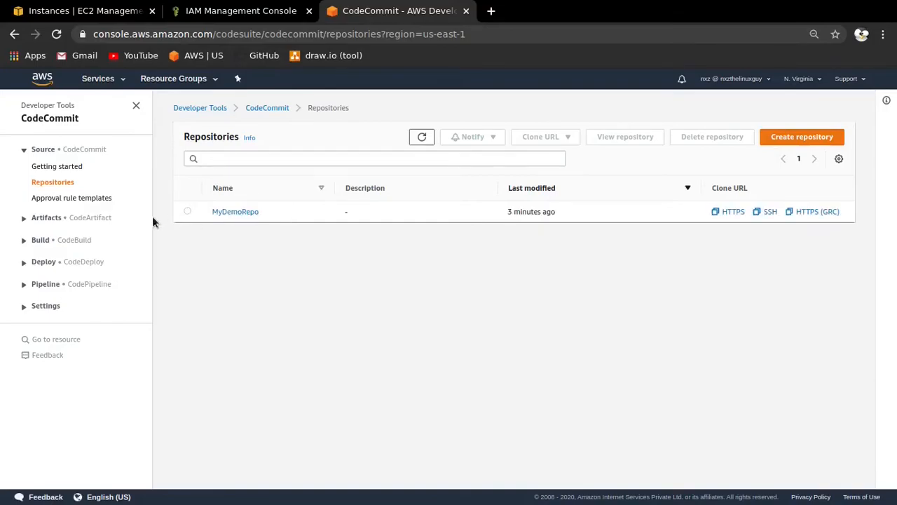
click(188, 212)
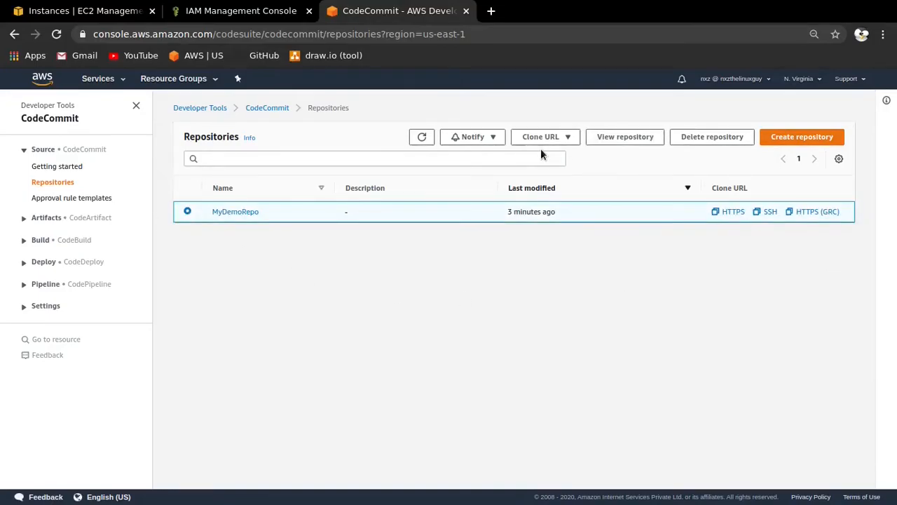
click(712, 137)
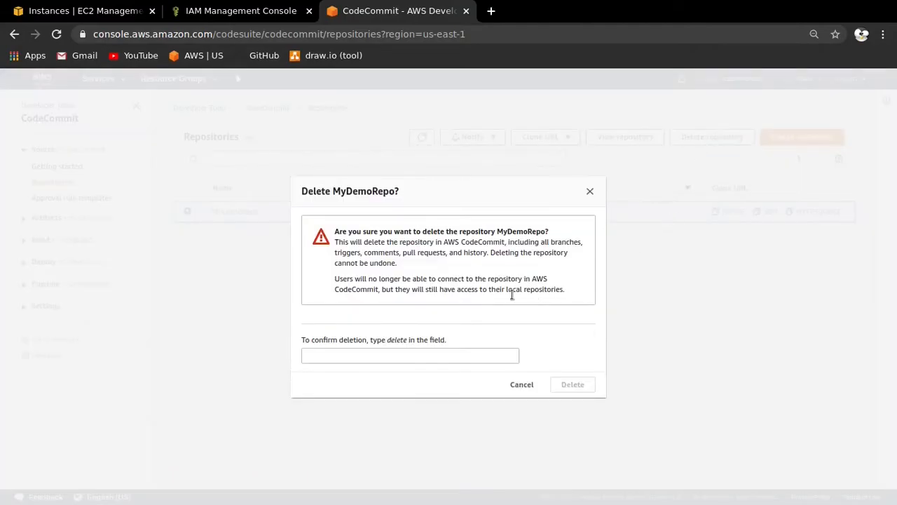
click(392, 356)
text(delete)
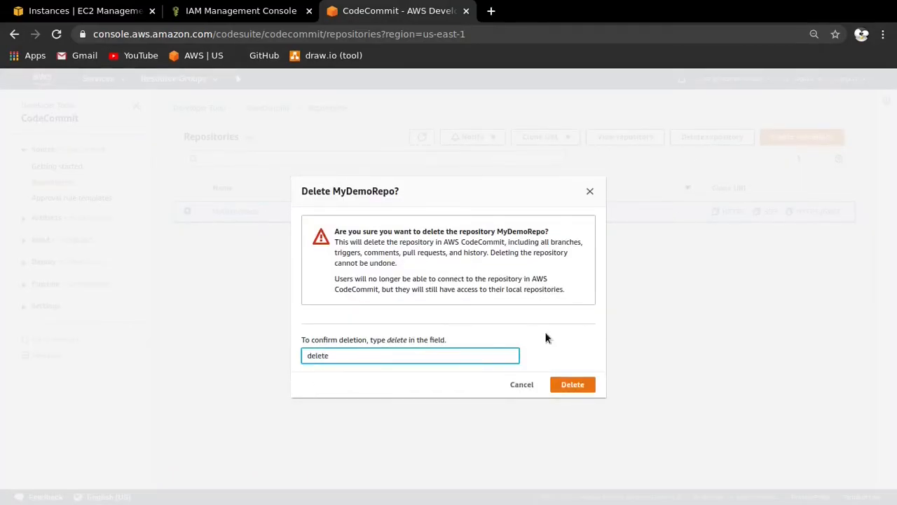
click(585, 387)
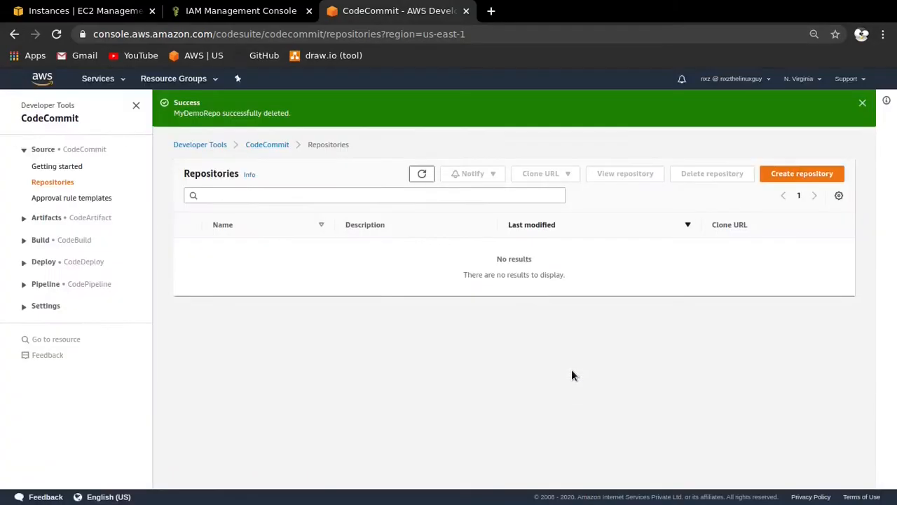
click(862, 103)
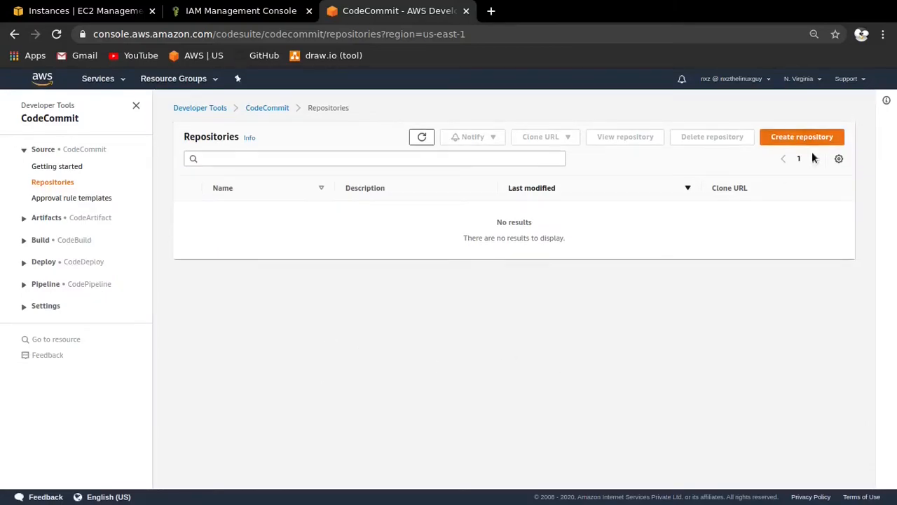
- Delete the IAM roles MyCodeDeployRole and MyInstanceRole
click(217, 11)
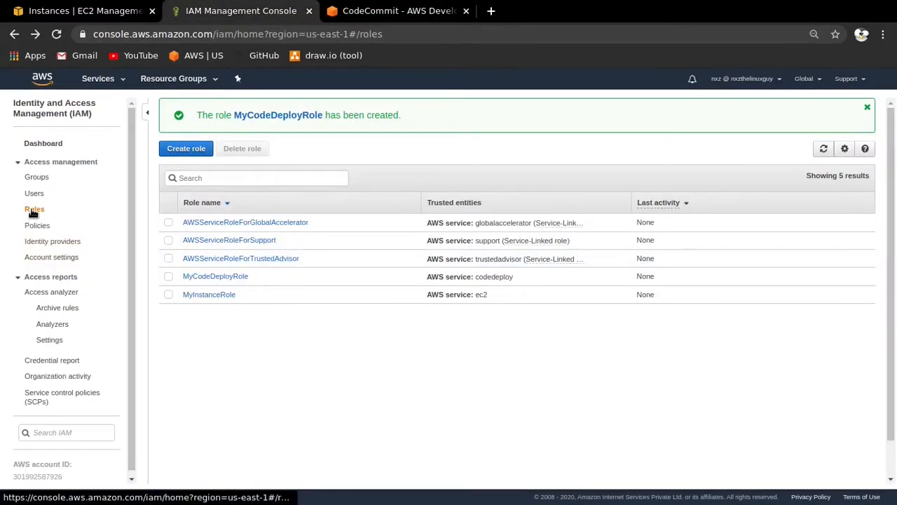
click(168, 277)
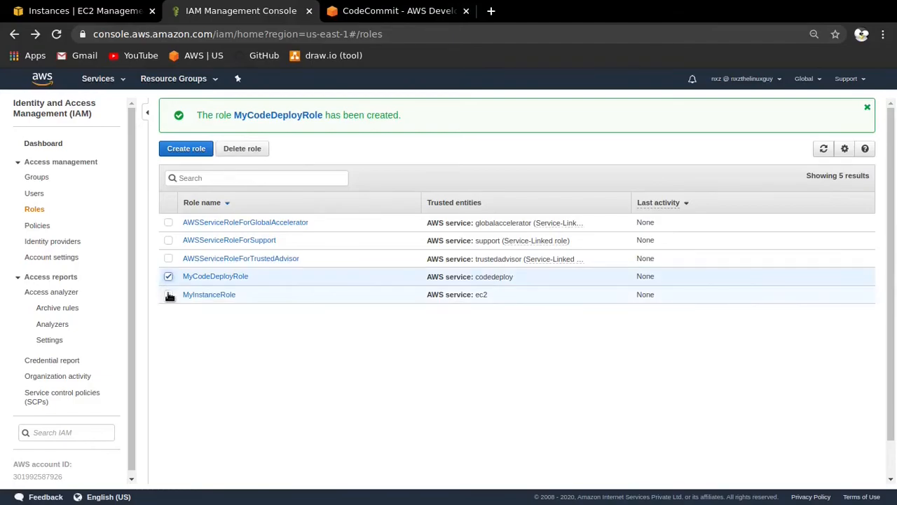
click(168, 295)
click(247, 150)
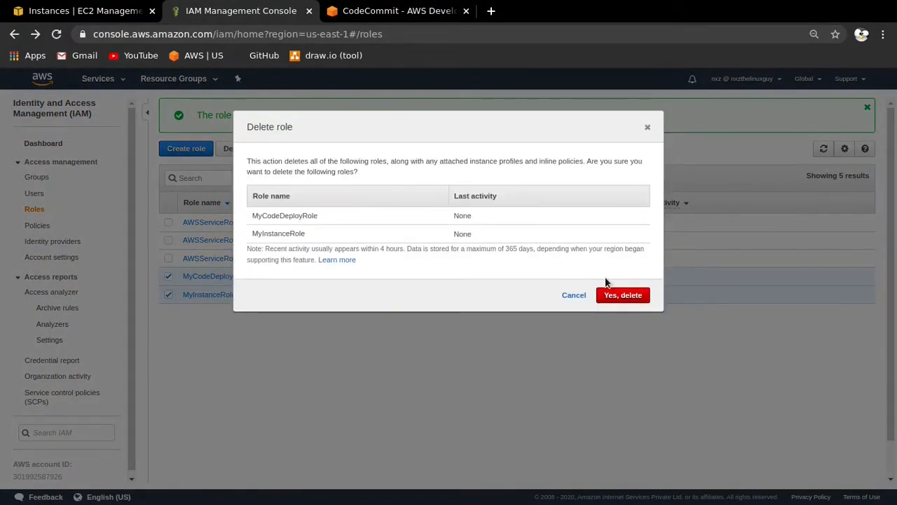
click(611, 295)
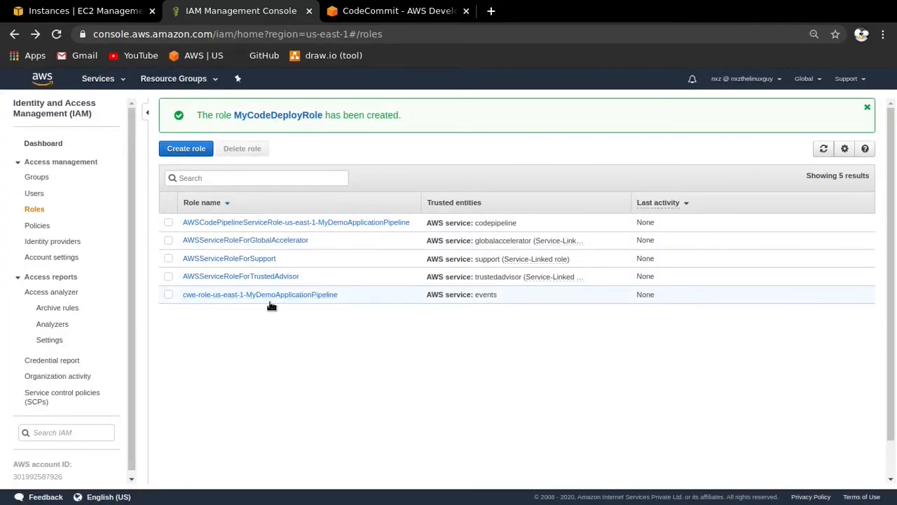
- Delete the IAM roles cwe-role-us-east-1-MyDemoApplicationPipeline and AWSCodePipelineServiceRole-us-east-1-MyDemoApplicationPipeline, and dismiss the old role notification
click(169, 294)
click(169, 222)
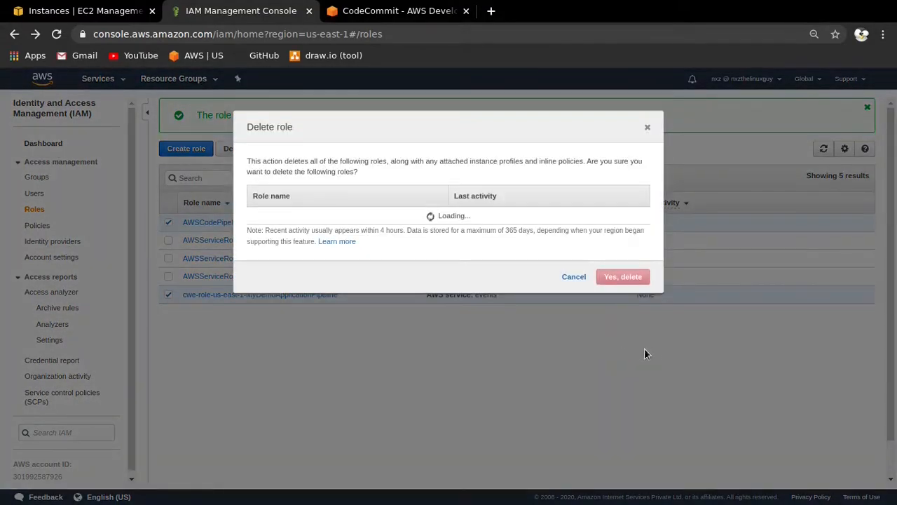
click(626, 298)
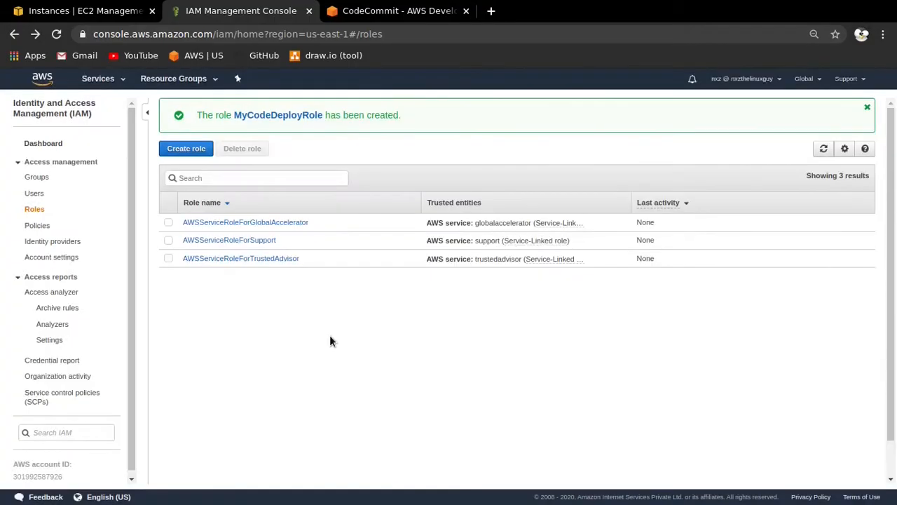
click(867, 110)
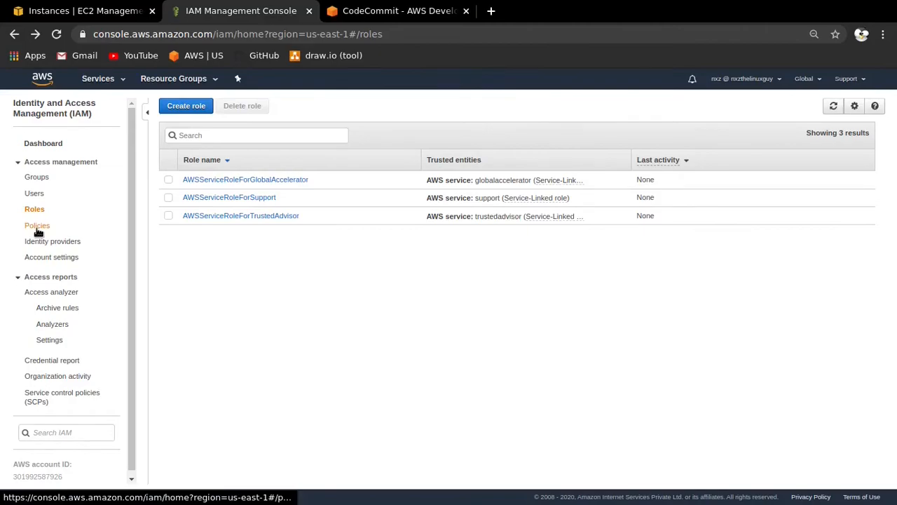
- Open the IAM policies list and filter it to customer managed policies
click(80, 231)
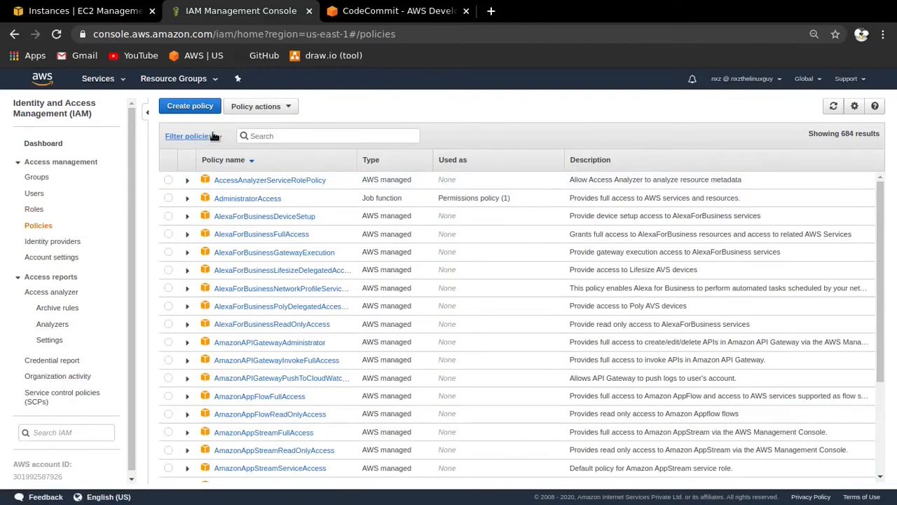
click(214, 136)
click(203, 198)
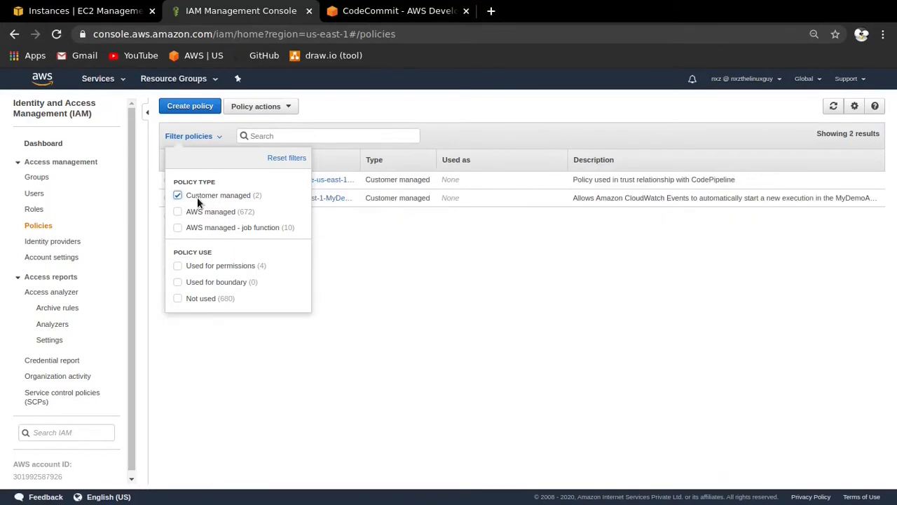
click(214, 136)
- Delete the customer managed start-pipeline-execution policy for the demo pipeline and confirm the deletion
click(170, 199)
click(261, 106)
click(246, 158)
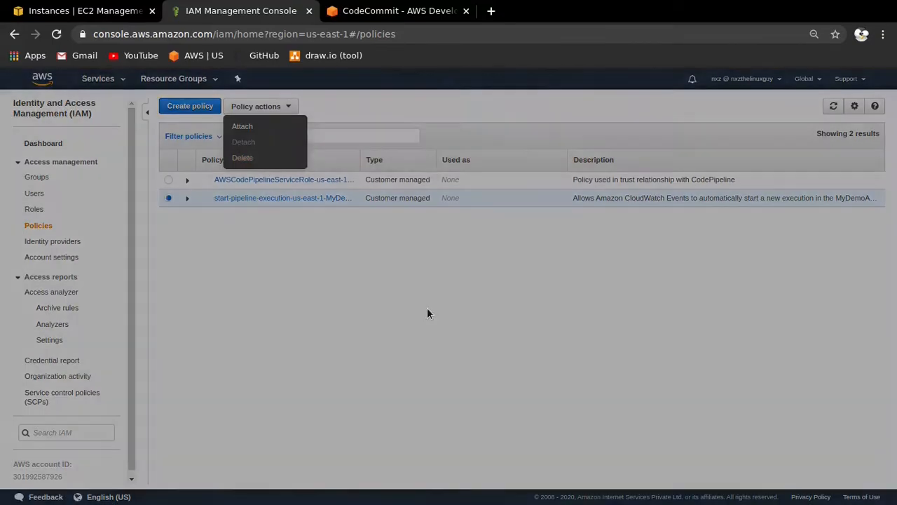
click(568, 215)
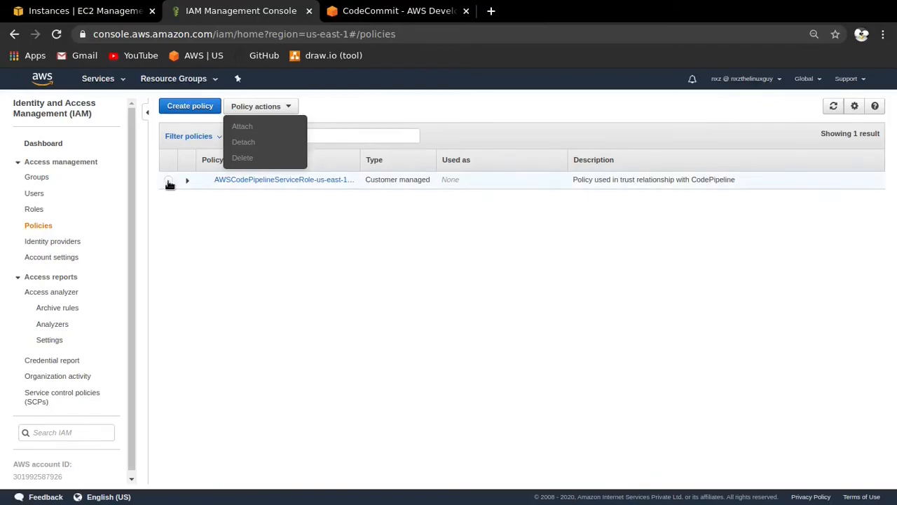
- Delete the customer managed AWSCodePipelineServiceRole policy, confirm the deletion and close the leftover actions list
click(169, 182)
click(261, 106)
click(266, 159)
key(Return)
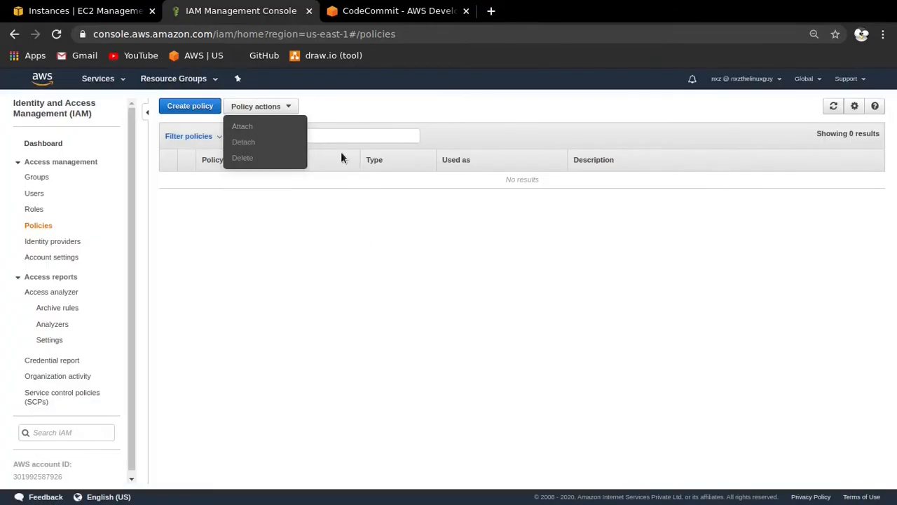
click(289, 107)
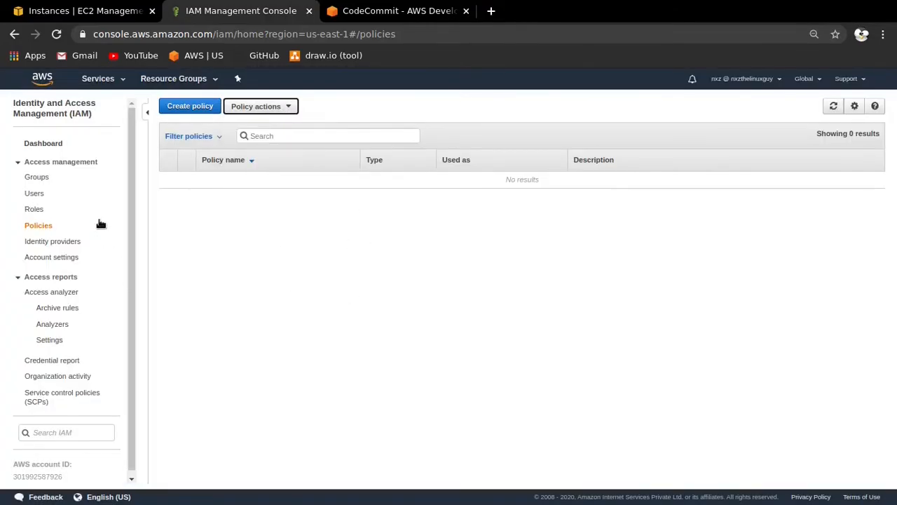
- Check the IAM roles, CodeCommit repositories, CodeDeploy applications, CodePipeline pipelines and EC2 instances for leftover demo resources
click(34, 209)
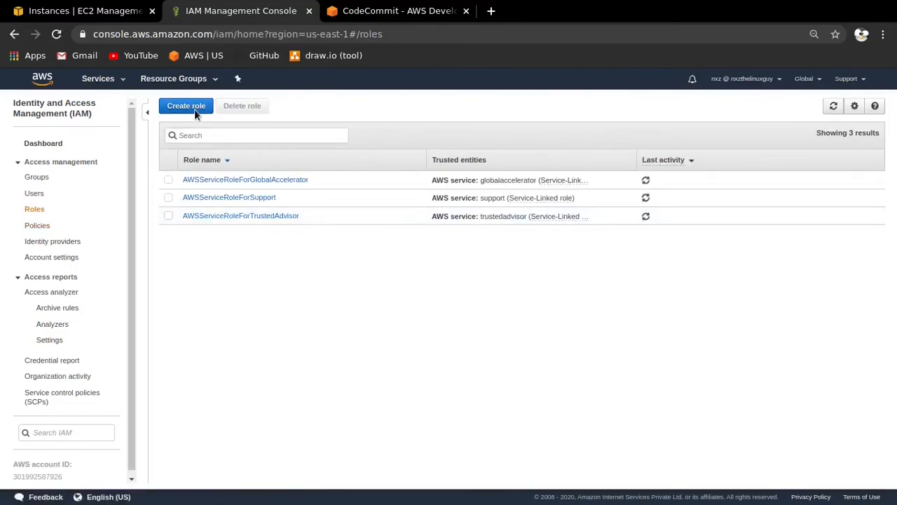
click(372, 11)
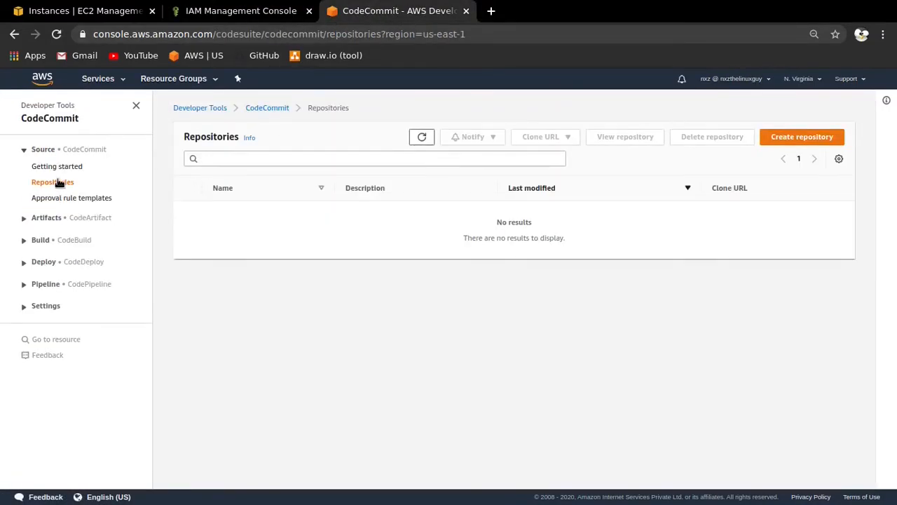
click(42, 261)
click(53, 311)
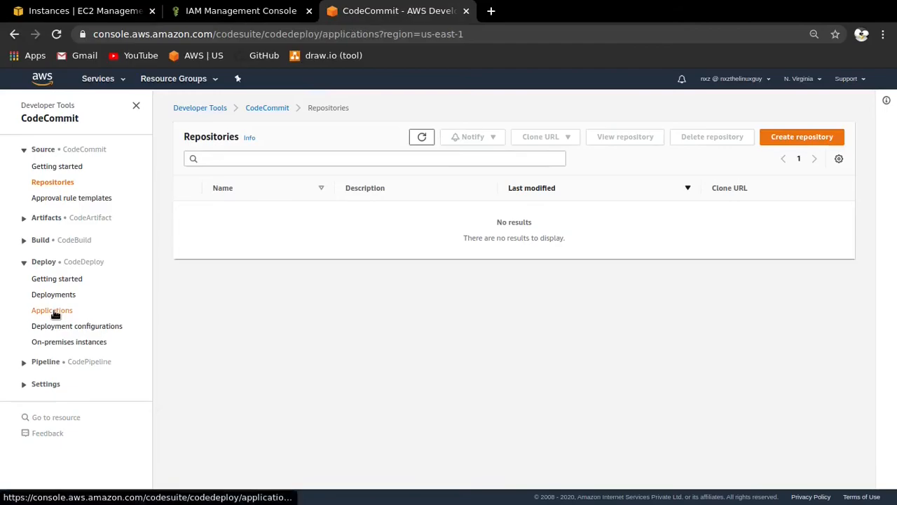
click(24, 316)
click(51, 349)
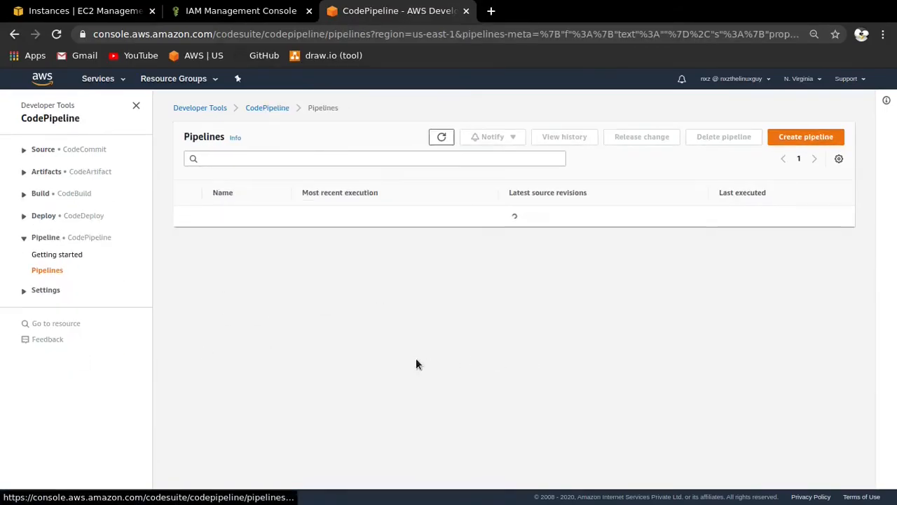
click(84, 10)
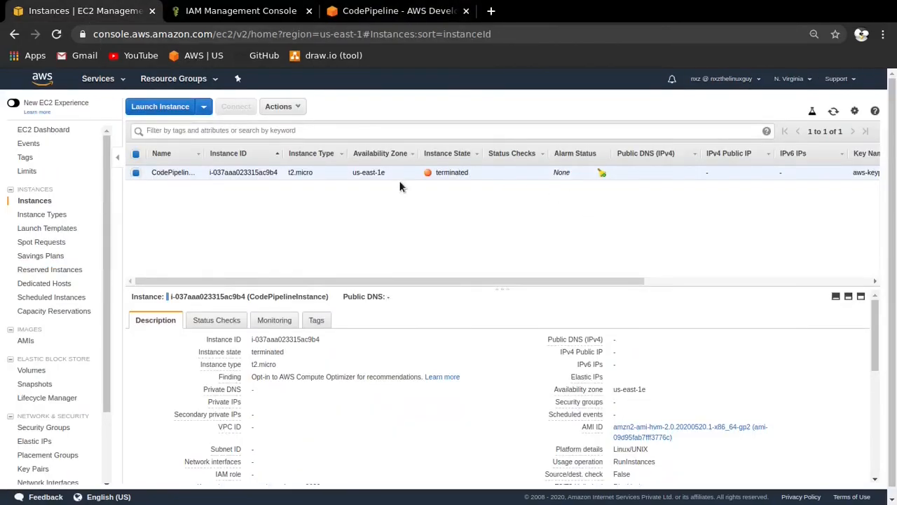
click(195, 12)
click(126, 11)
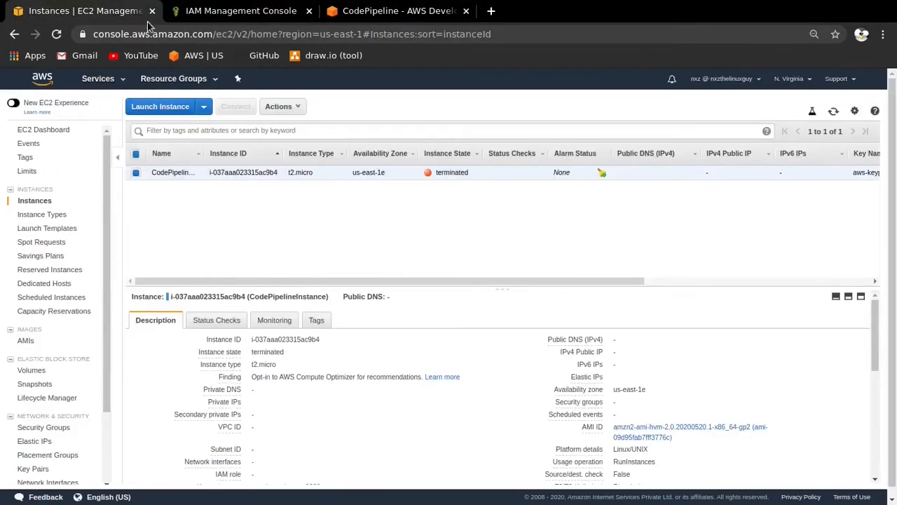